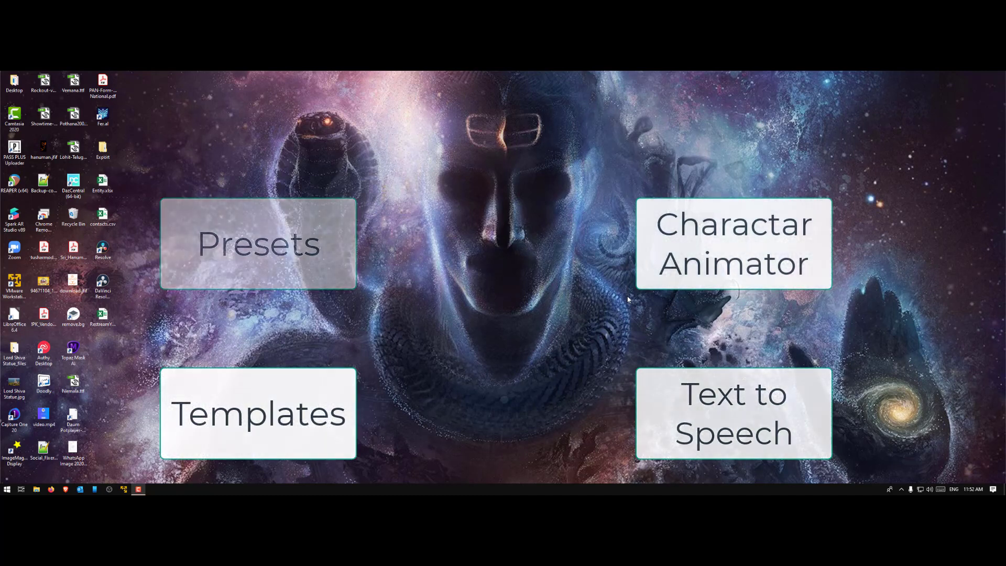
# - Launch CreateStudio and start a new project
pyautogui.click(7, 489)
pyautogui.click(173, 325)
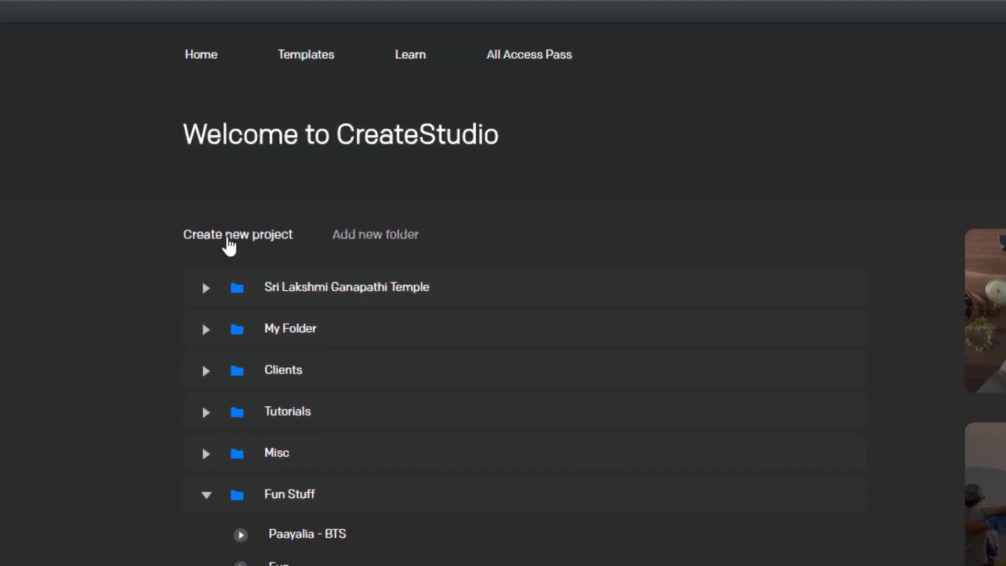
pyautogui.click(227, 236)
pyautogui.click(627, 194)
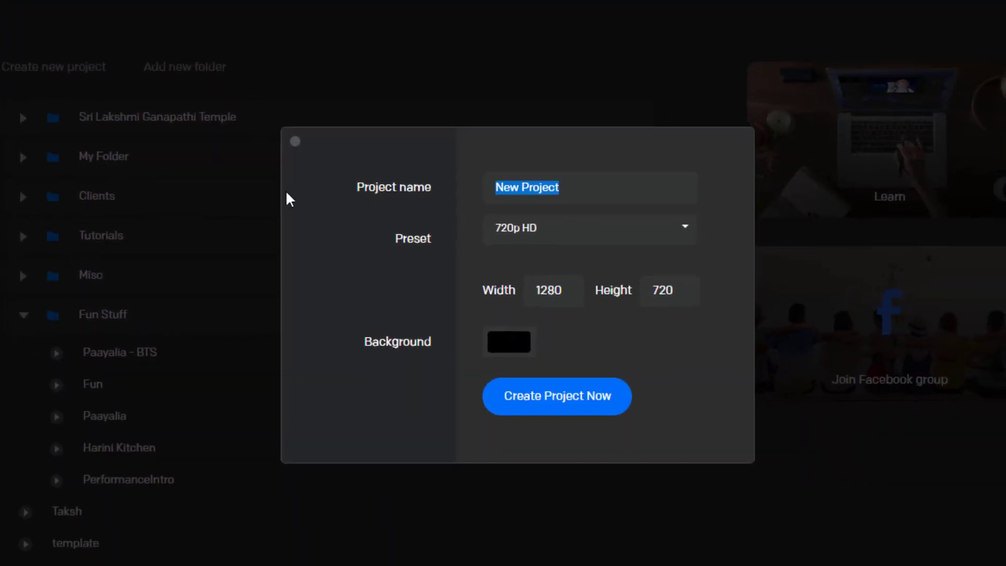
# - Name the project IntroPreset, choose the 1080p HD preset, and create the project
pyautogui.write('Int')
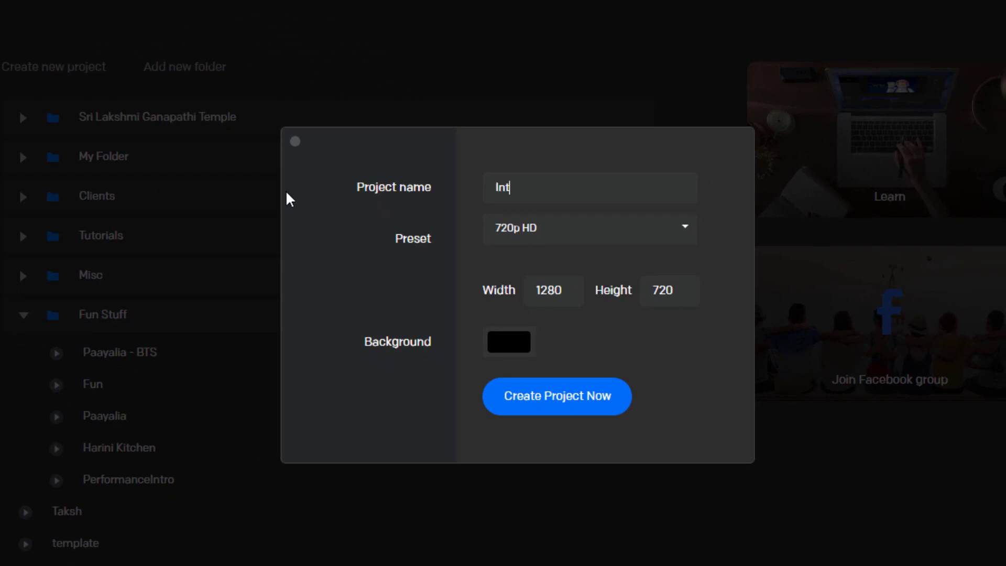
pyautogui.write('rpPreset')
pyautogui.click(514, 189)
pyautogui.write('o')
pyautogui.press('Delete')
pyautogui.click(539, 241)
pyautogui.click(528, 310)
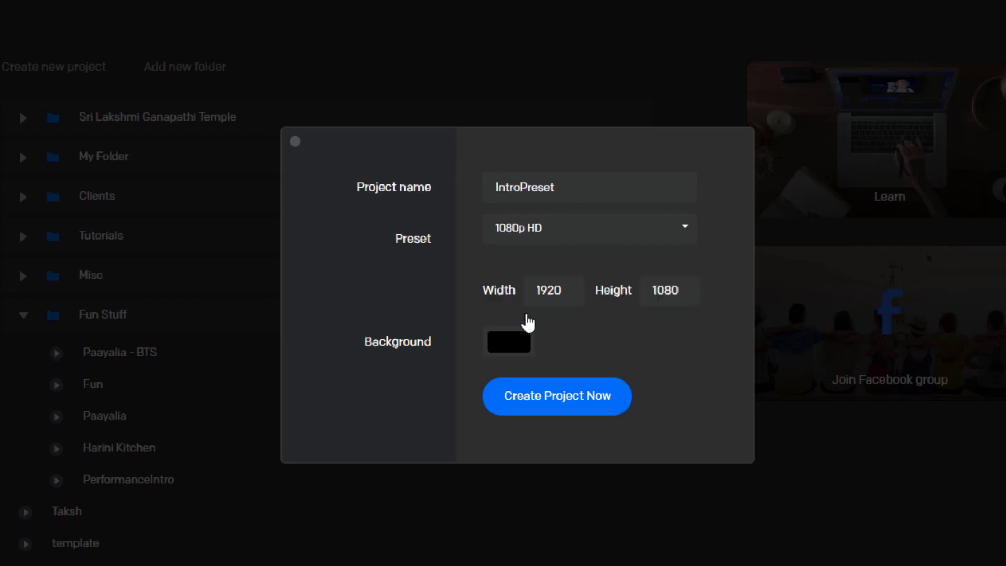
pyautogui.click(556, 408)
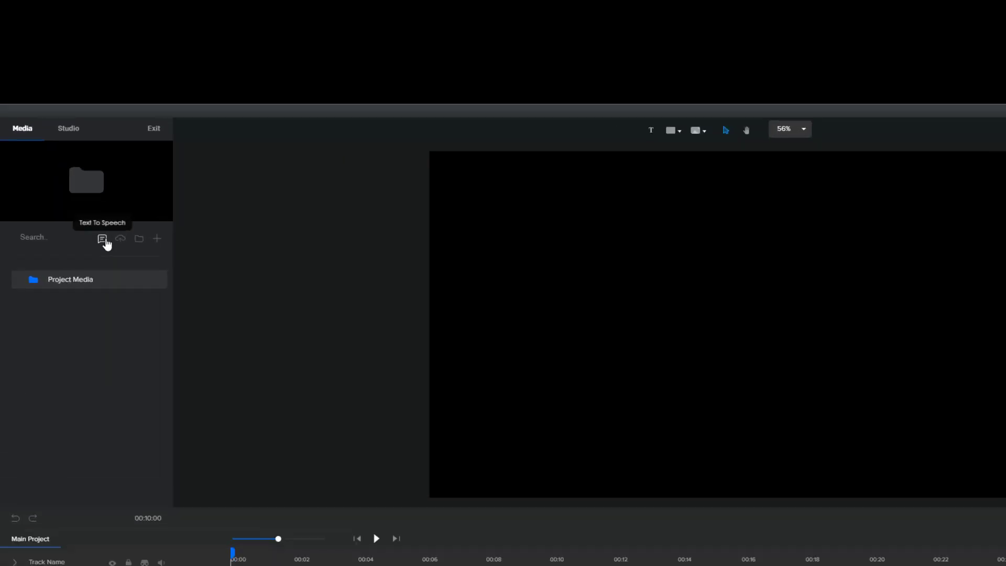
# - Add the Teacher Girl character from the Supreme set and place it in the canvas's right half at about x 1294, y 622
pyautogui.click(47, 97)
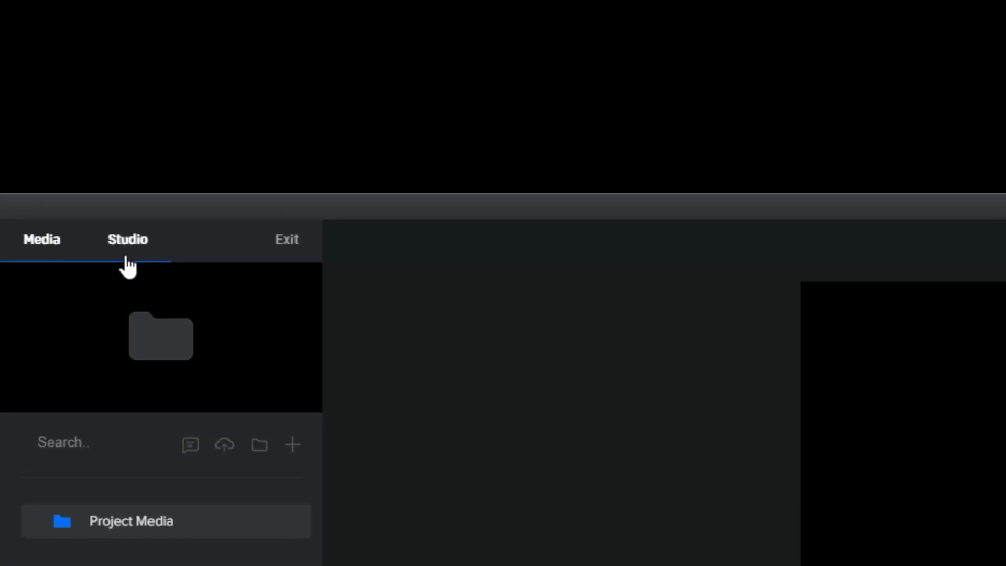
pyautogui.click(125, 237)
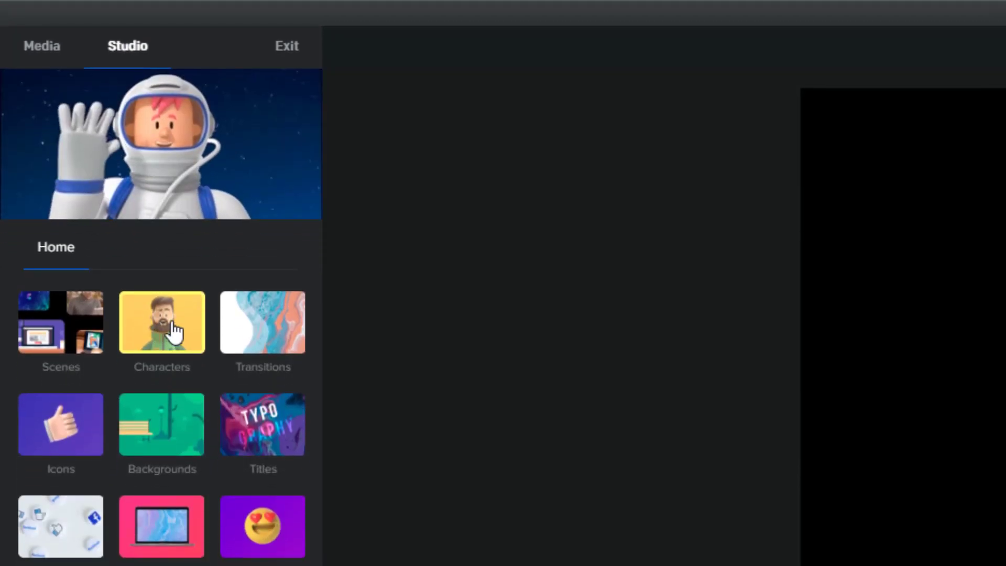
pyautogui.click(173, 524)
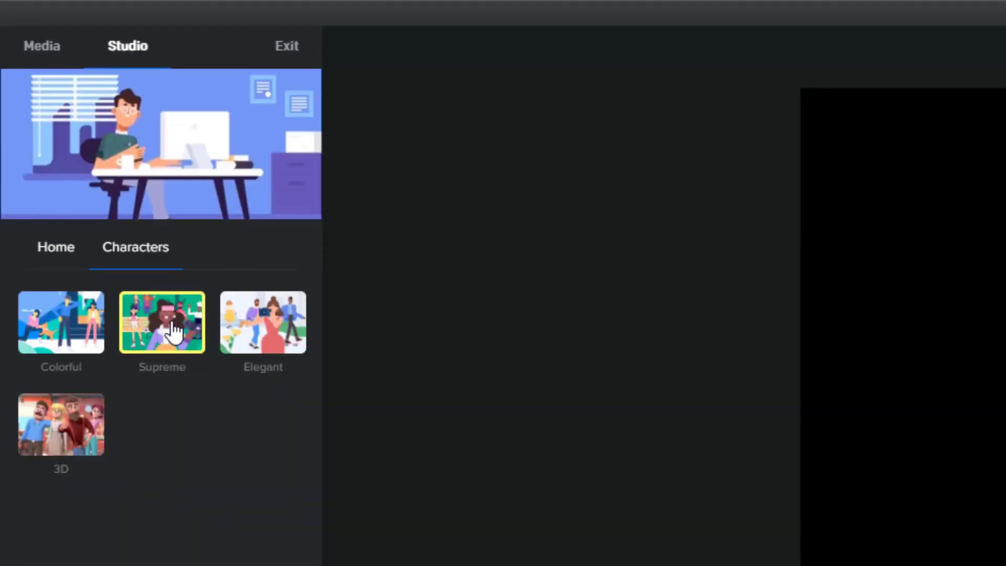
pyautogui.click(173, 330)
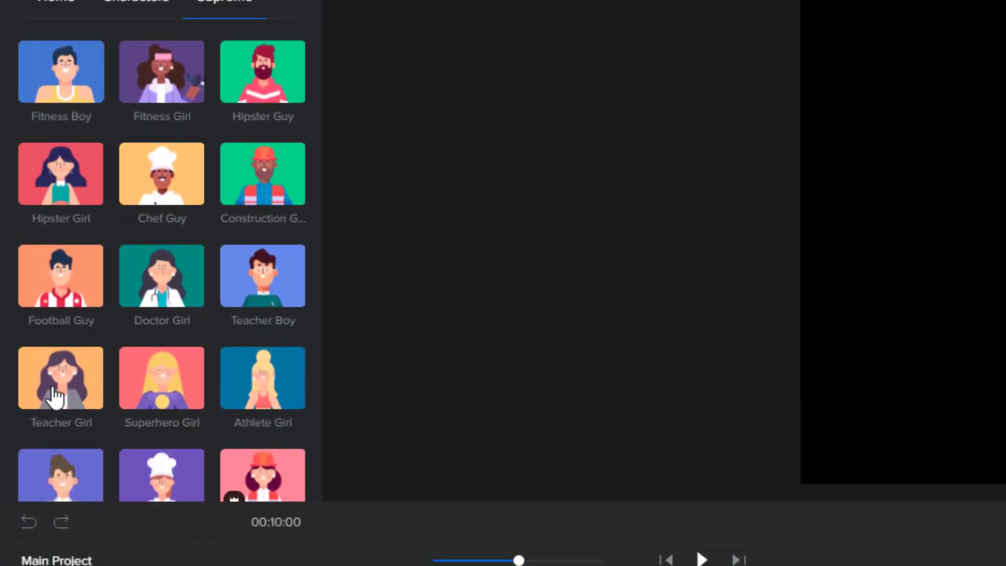
pyautogui.moveTo(56, 397); pyautogui.dragTo(616, 235)
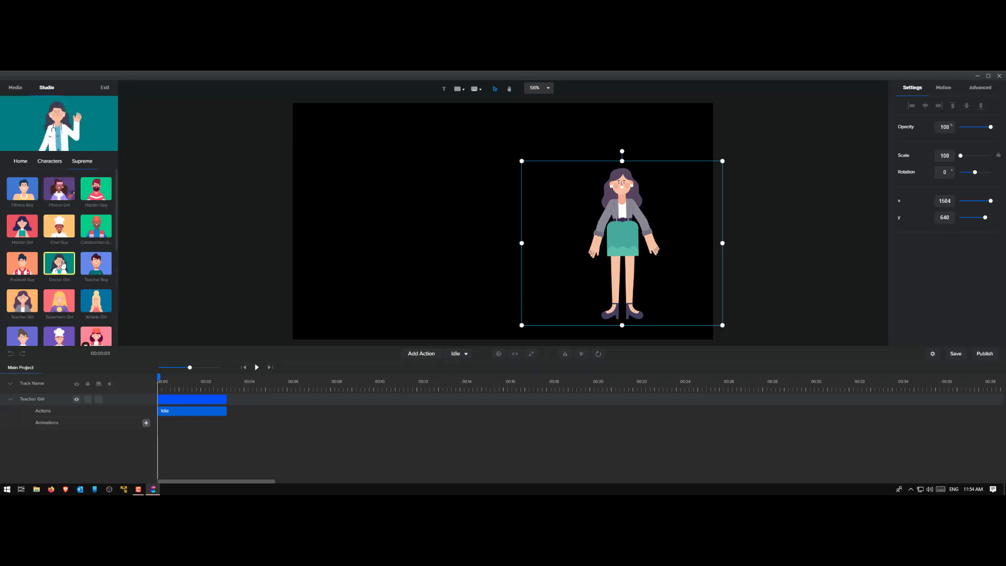
pyautogui.moveTo(624, 235); pyautogui.dragTo(578, 231)
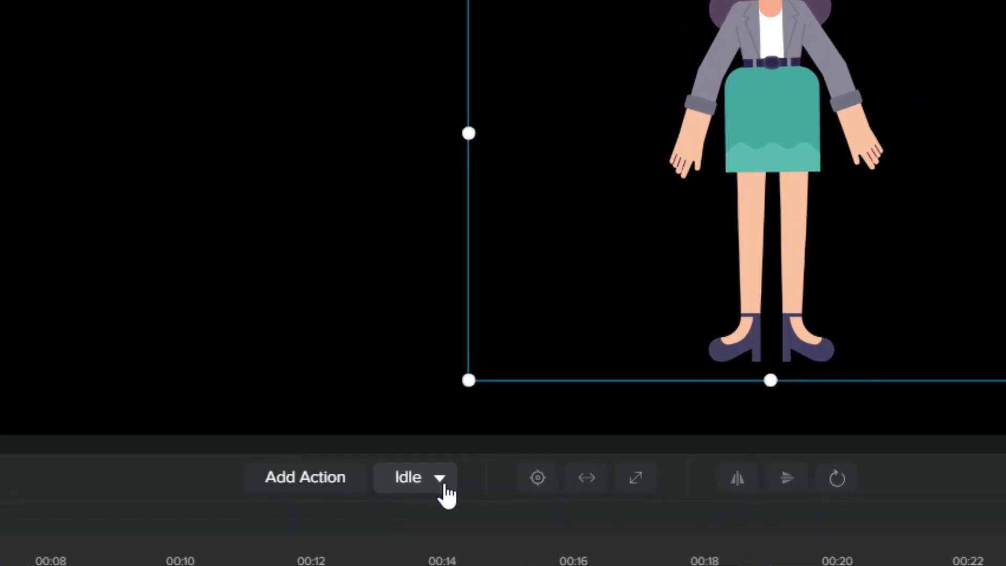
# - Examine the full list of actions available for the Teacher Girl character
pyautogui.click(458, 354)
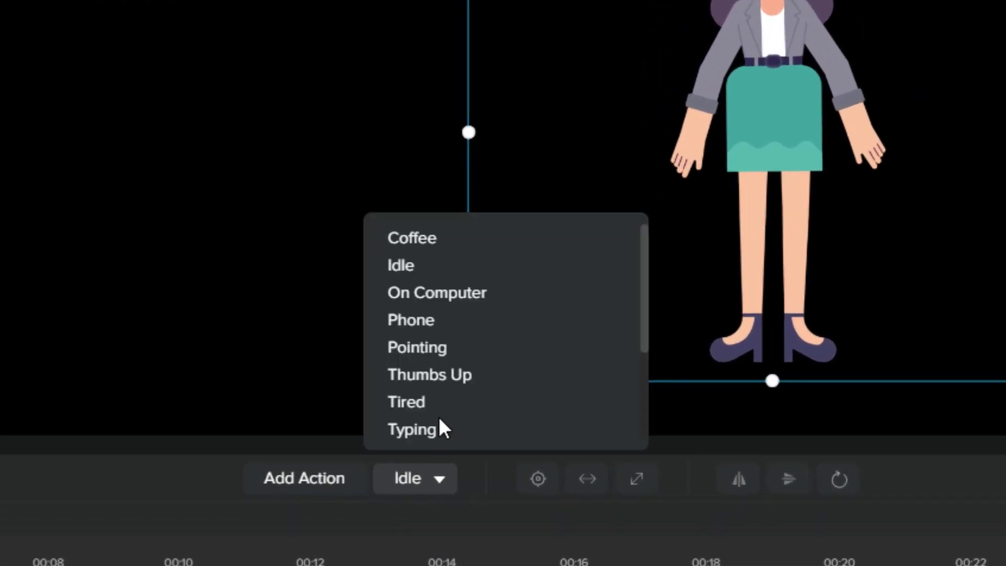
pyautogui.press('Escape')
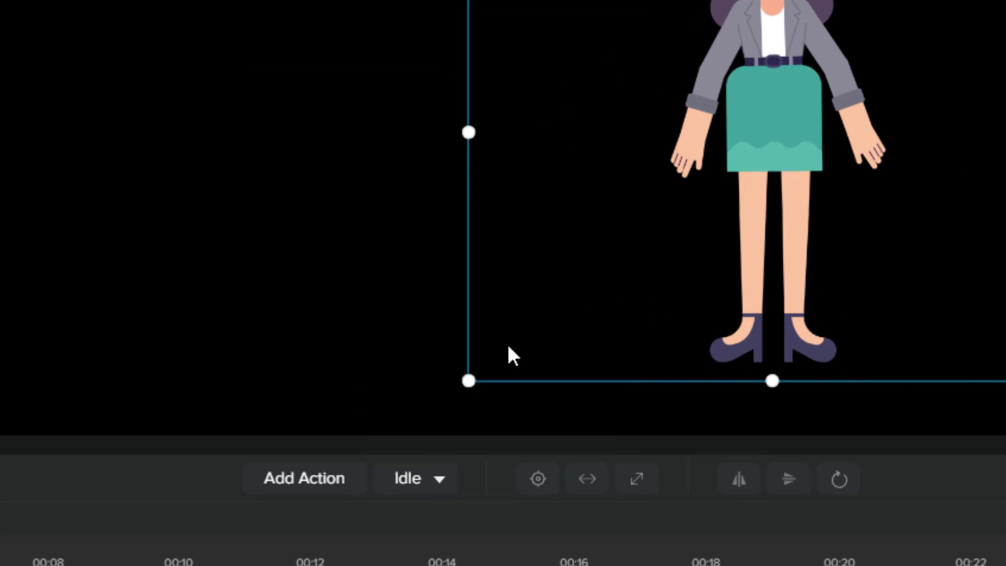
pyautogui.click(426, 485)
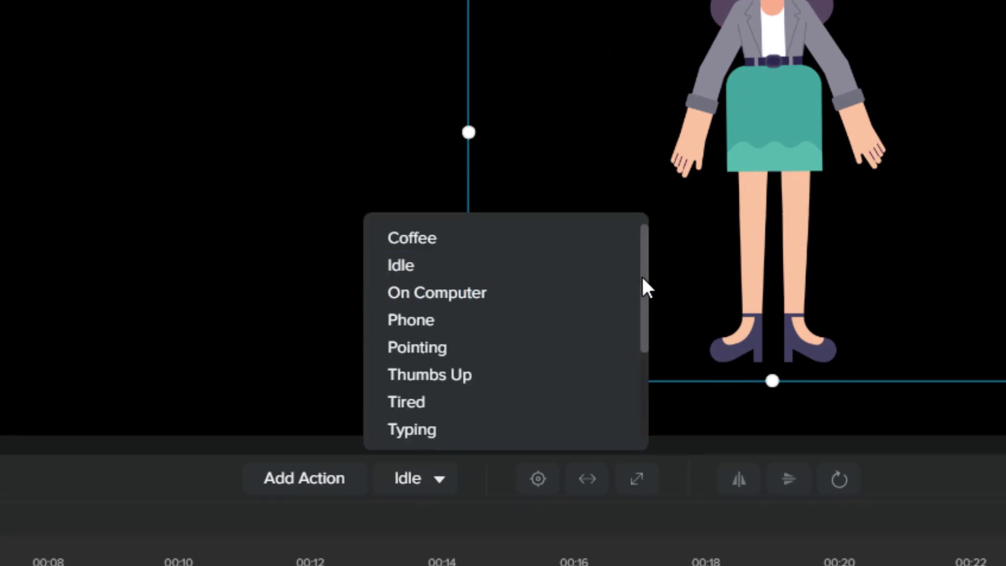
pyautogui.moveTo(639, 297); pyautogui.dragTo(623, 231)
pyautogui.click(524, 266)
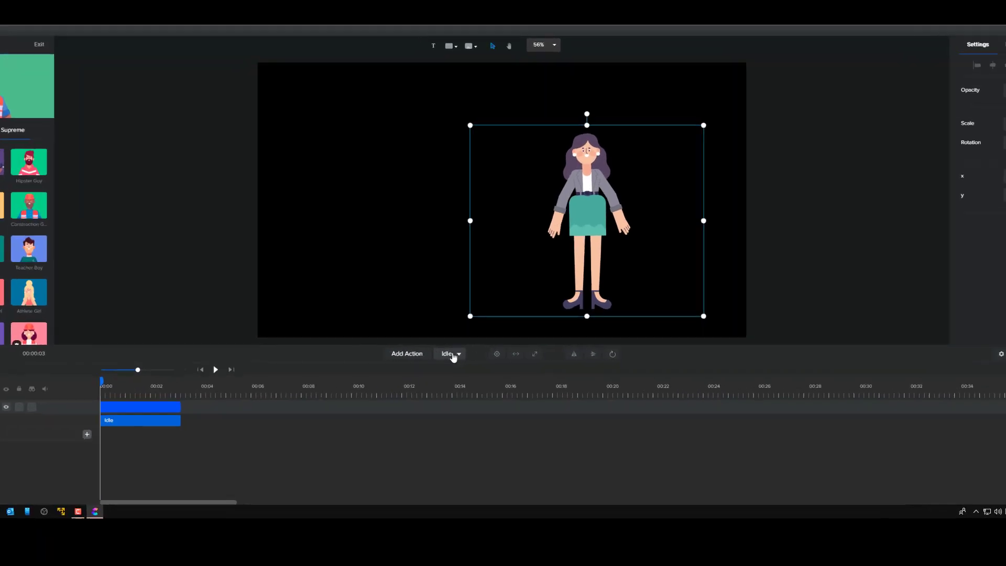
pyautogui.click(461, 355)
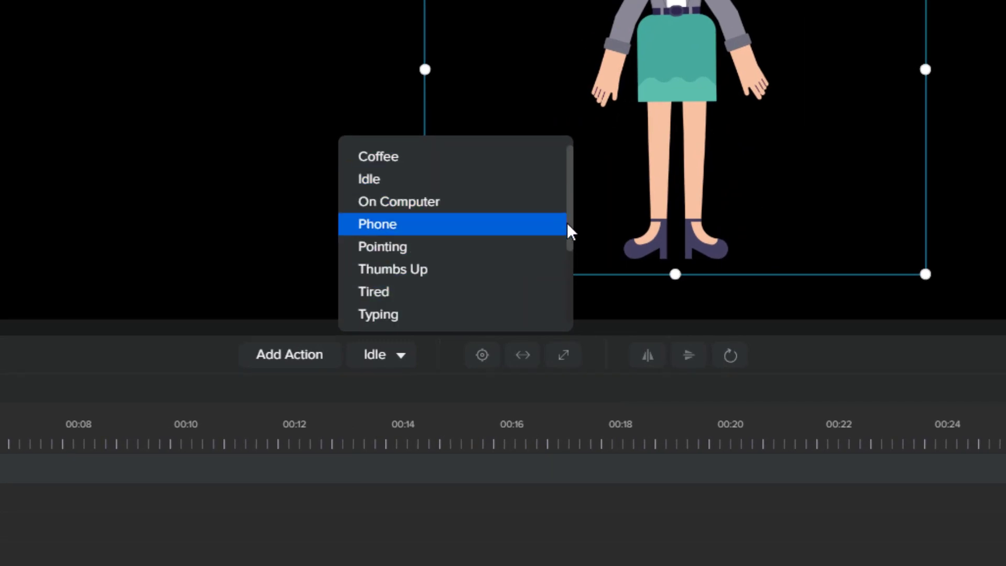
pyautogui.moveTo(571, 229); pyautogui.dragTo(555, 161)
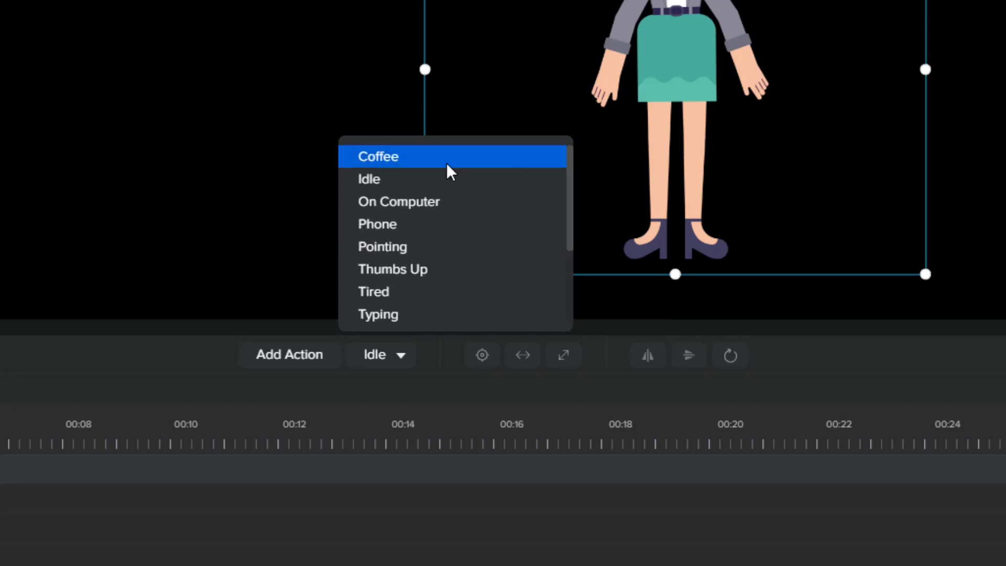
pyautogui.click(507, 123)
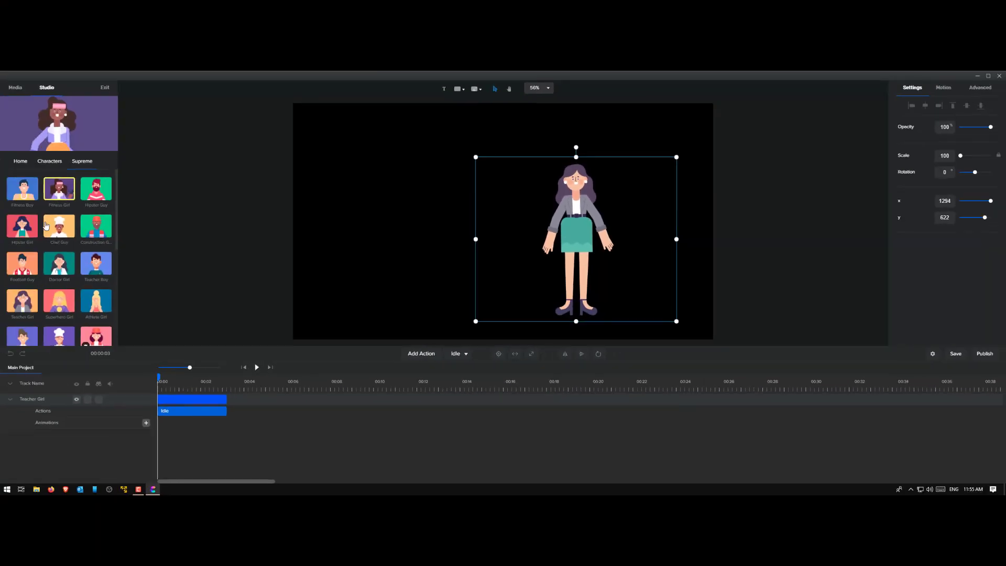
# - Add Doctor Girl temporarily beside Teacher Girl to examine its available actions, and delete it again
pyautogui.moveTo(57, 265); pyautogui.dragTo(393, 210)
pyautogui.moveTo(497, 217); pyautogui.dragTo(403, 220)
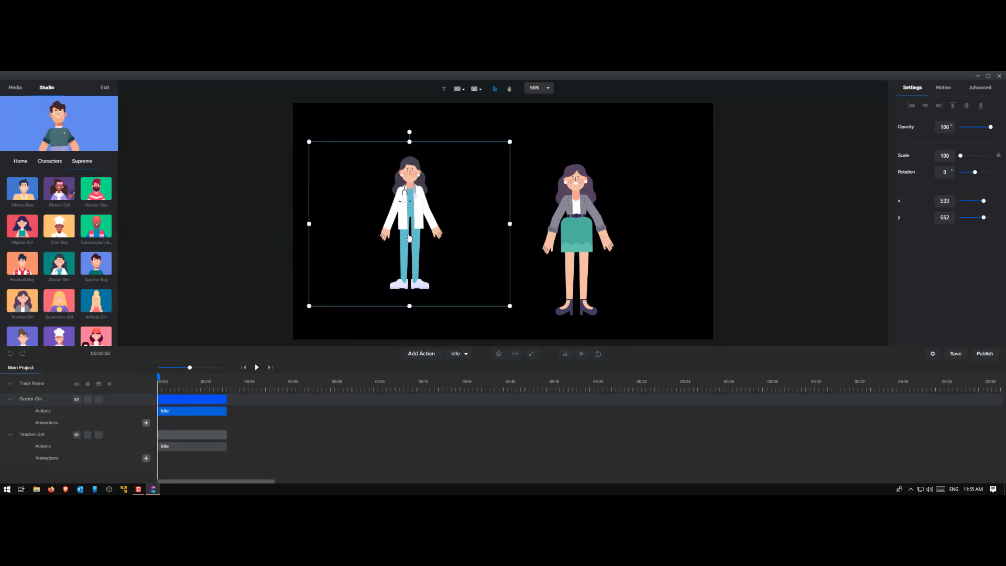
pyautogui.click(543, 442)
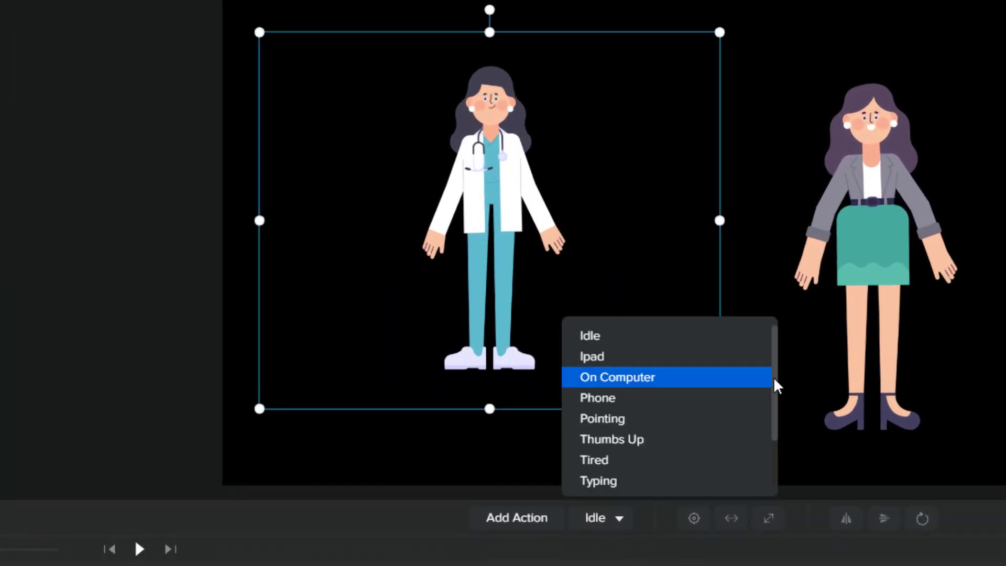
pyautogui.moveTo(774, 381); pyautogui.dragTo(766, 479)
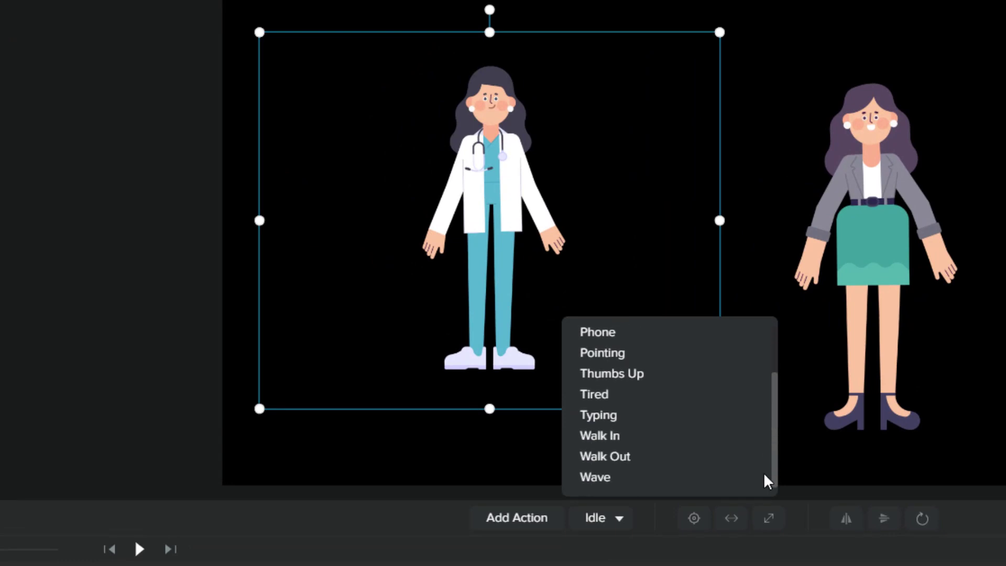
pyautogui.scroll(3, 760, 384)
pyautogui.click(509, 206)
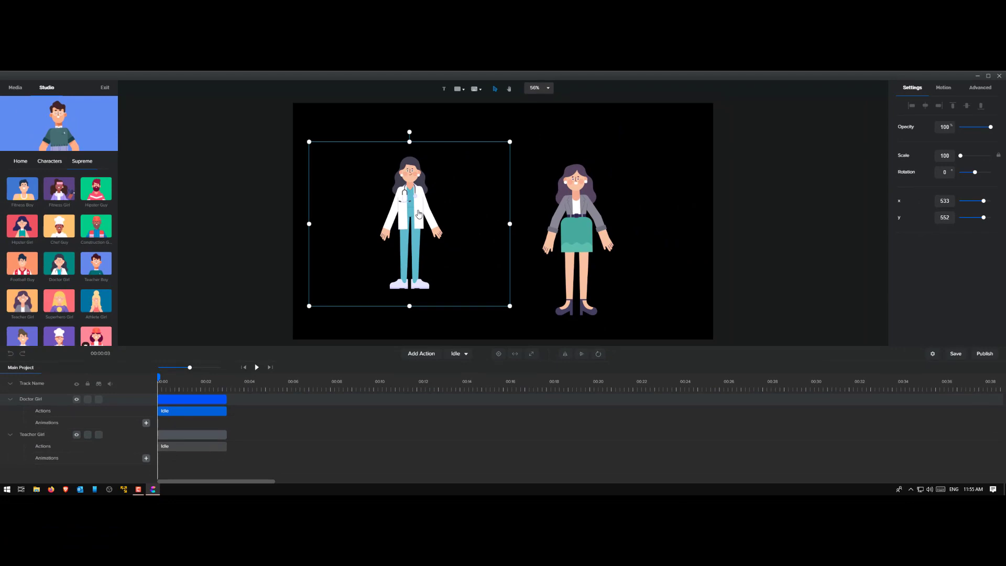
pyautogui.press('Delete')
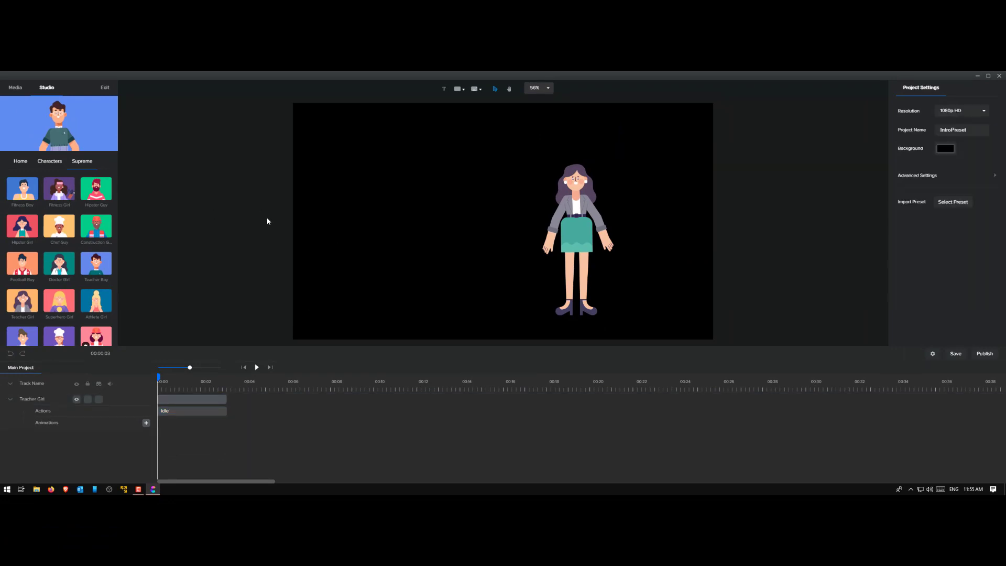
# - Set Teacher Girl's action clip to Walk In and play the preview
pyautogui.click(581, 231)
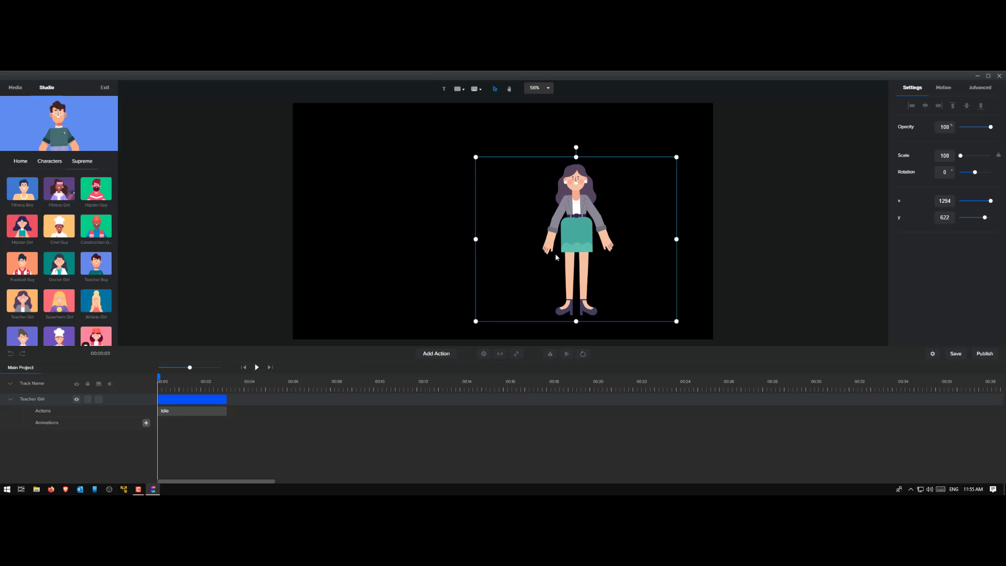
pyautogui.click(199, 412)
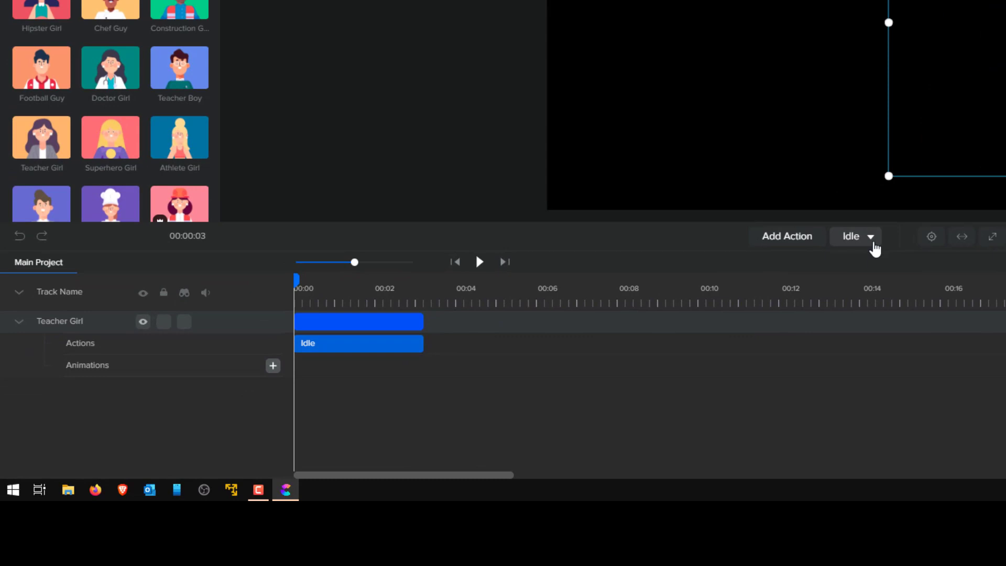
pyautogui.click(873, 243)
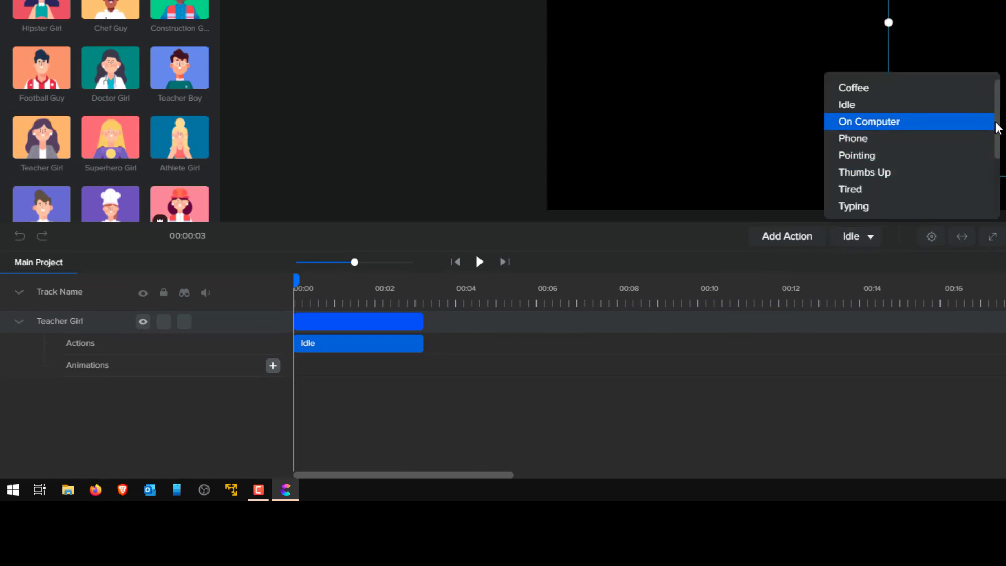
pyautogui.moveTo(998, 128); pyautogui.dragTo(997, 212)
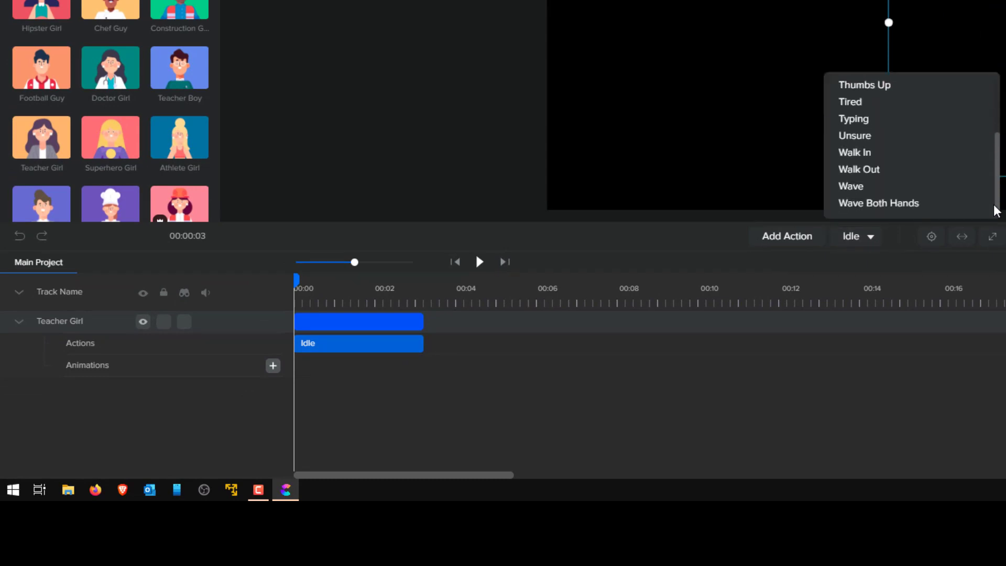
pyautogui.click(891, 157)
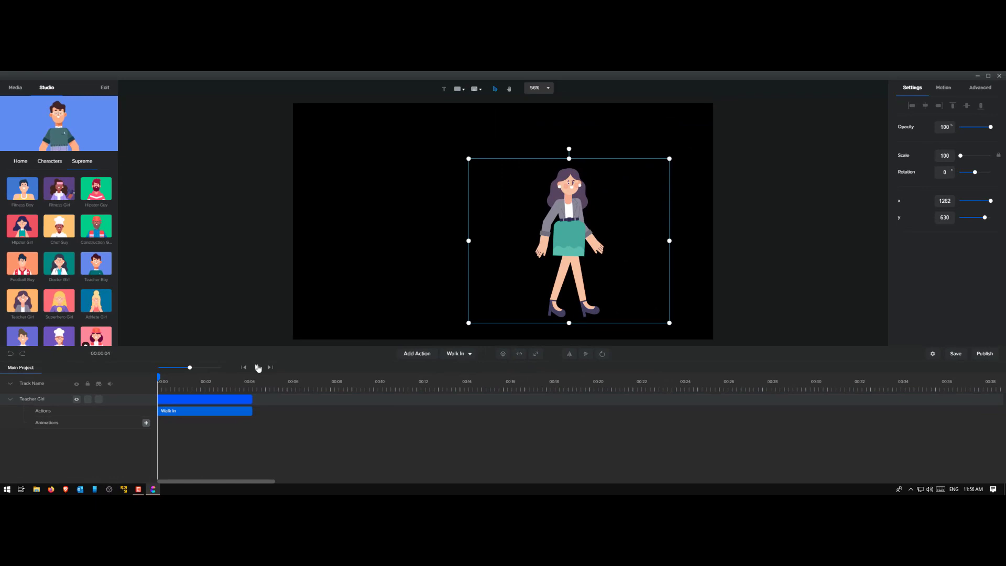
pyautogui.click(258, 367)
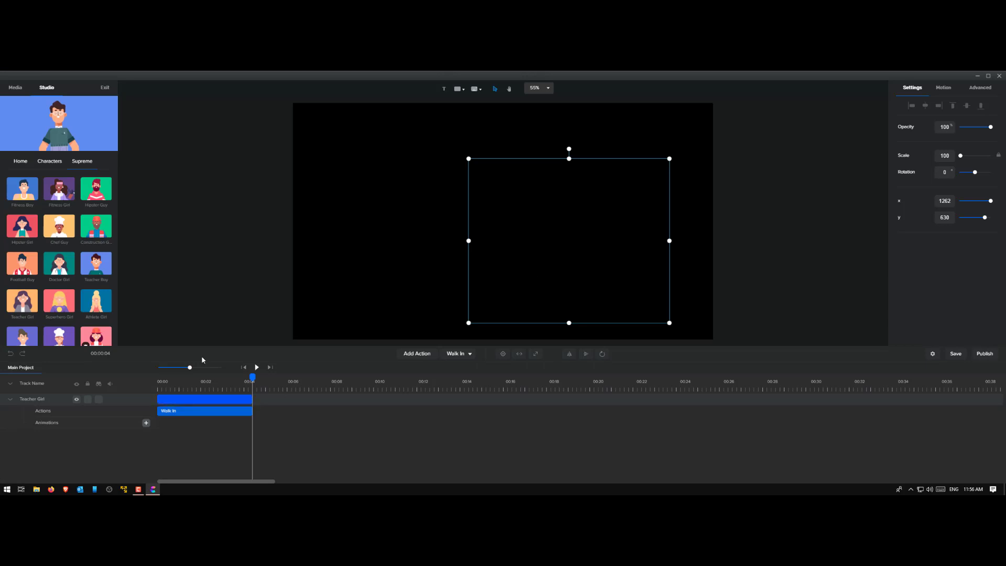
# - Add a custom animation with Position enabled to Teacher Girl and shift its clip to start at about 1 second
pyautogui.click(202, 387)
pyautogui.click(170, 401)
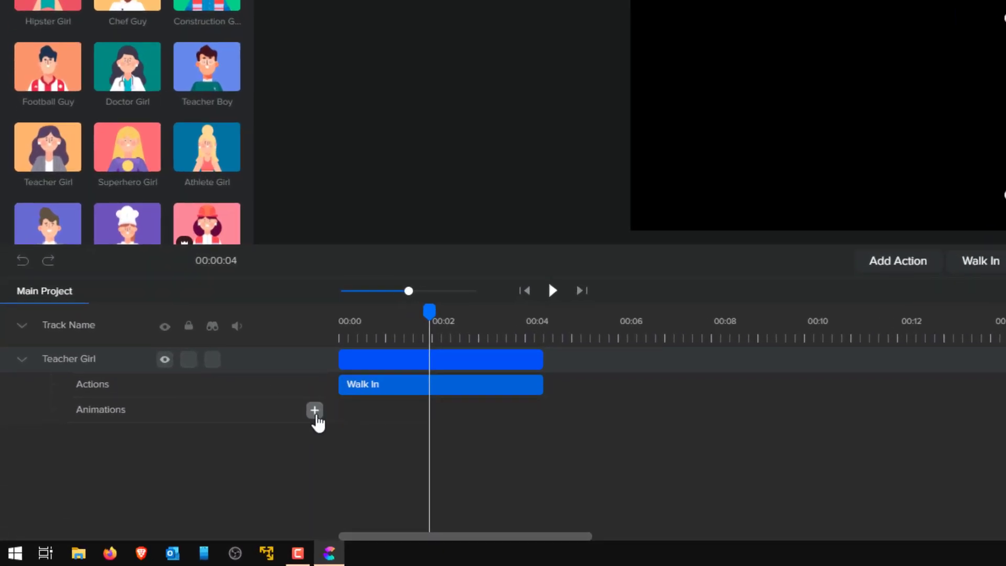
pyautogui.click(314, 410)
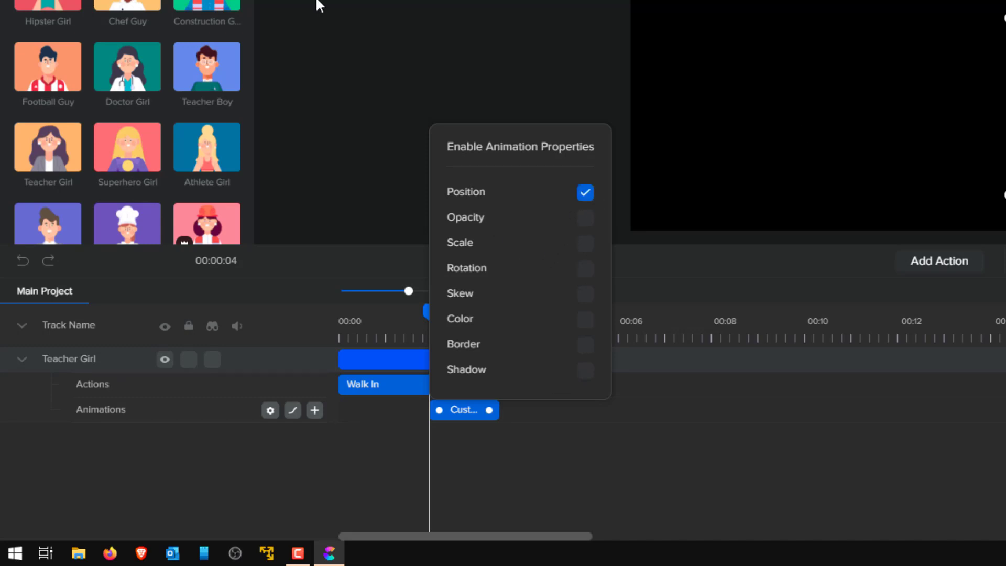
pyautogui.click(746, 416)
pyautogui.moveTo(460, 419); pyautogui.dragTo(420, 419)
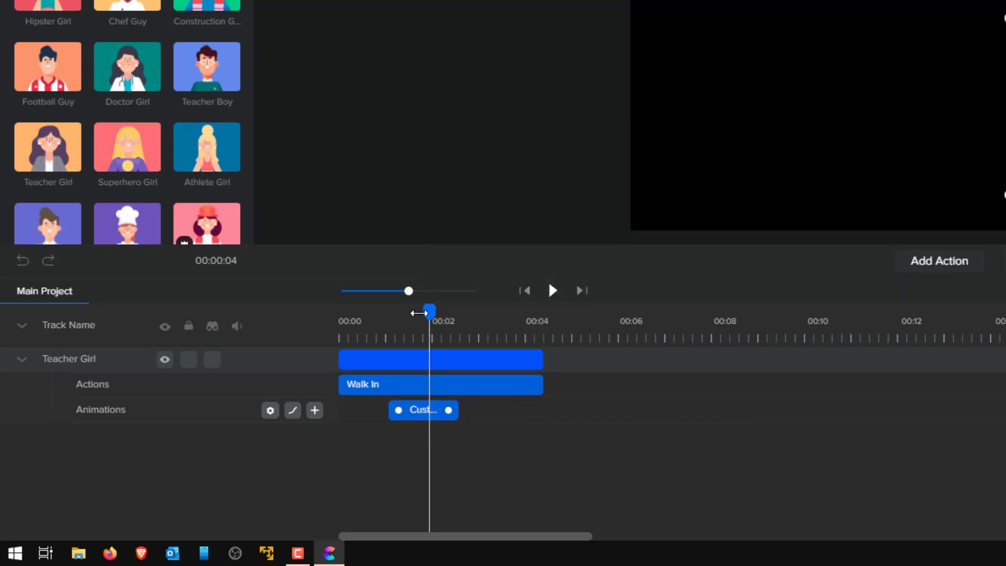
# - Position Teacher Girl off-canvas at about x -183, y 649 before the animation clip and in the canvas's right half after it
pyautogui.moveTo(426, 312); pyautogui.dragTo(370, 312)
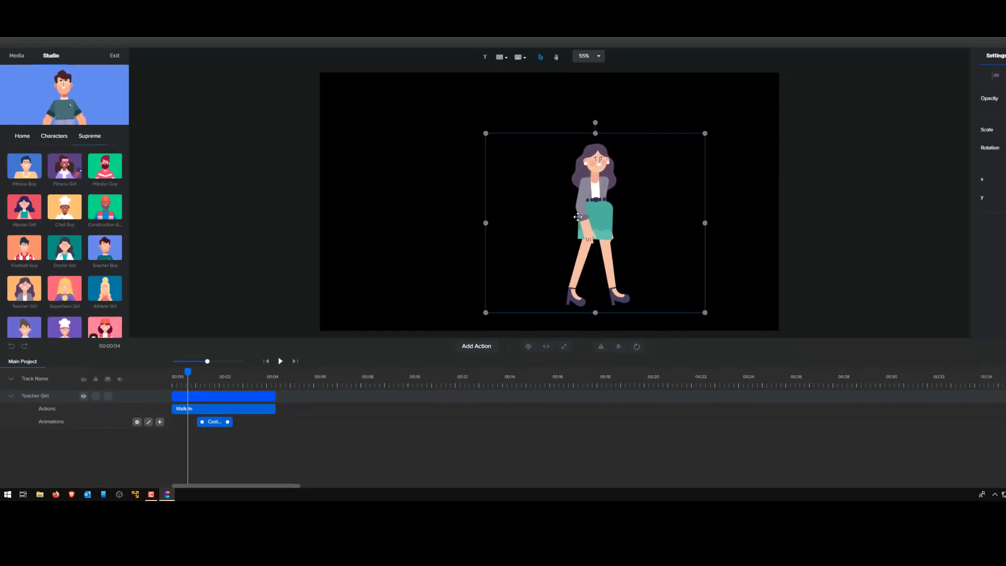
pyautogui.moveTo(578, 217); pyautogui.dragTo(256, 256)
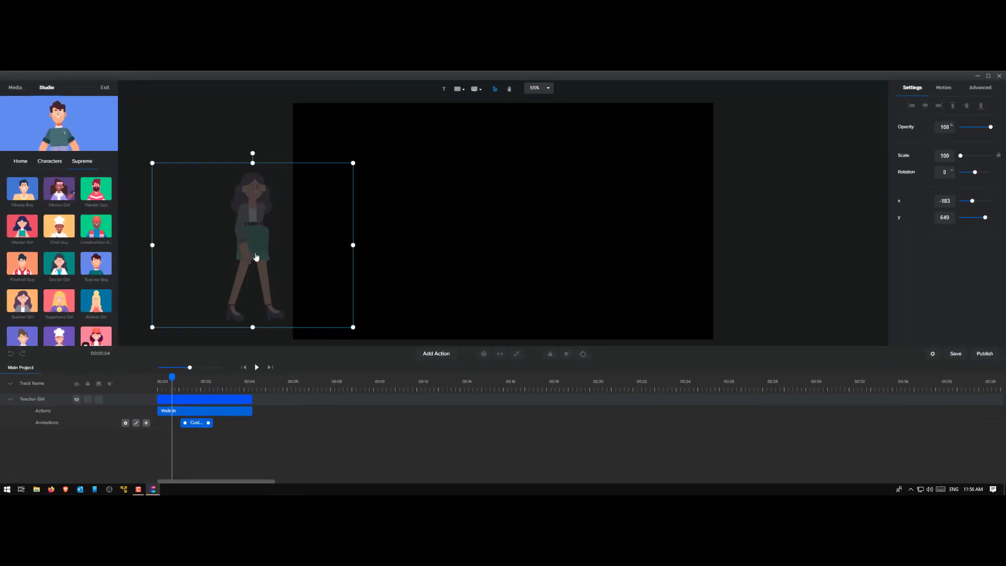
pyautogui.moveTo(172, 378); pyautogui.dragTo(216, 377)
pyautogui.moveTo(573, 250); pyautogui.dragTo(608, 254)
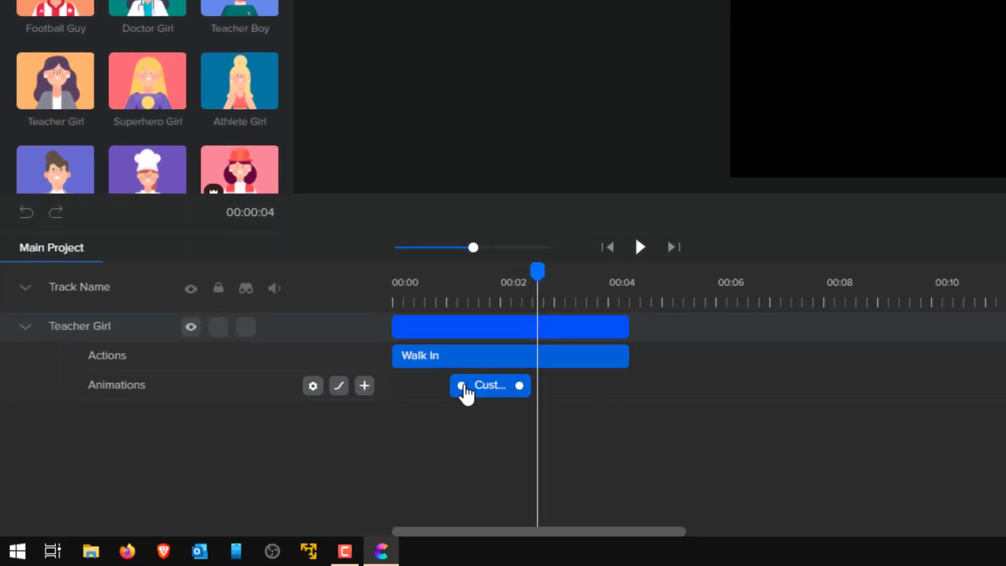
# - Stretch Teacher Girl's custom animation to run from 0 to about 4 seconds and play the preview from the start
pyautogui.moveTo(375, 395); pyautogui.dragTo(321, 395)
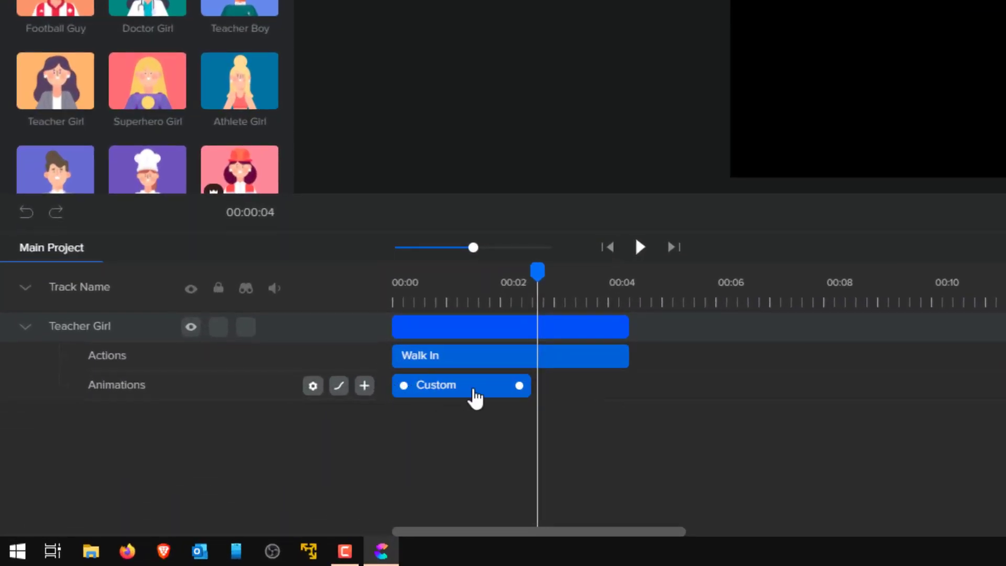
pyautogui.moveTo(521, 386); pyautogui.dragTo(614, 388)
pyautogui.moveTo(536, 274); pyautogui.dragTo(274, 299)
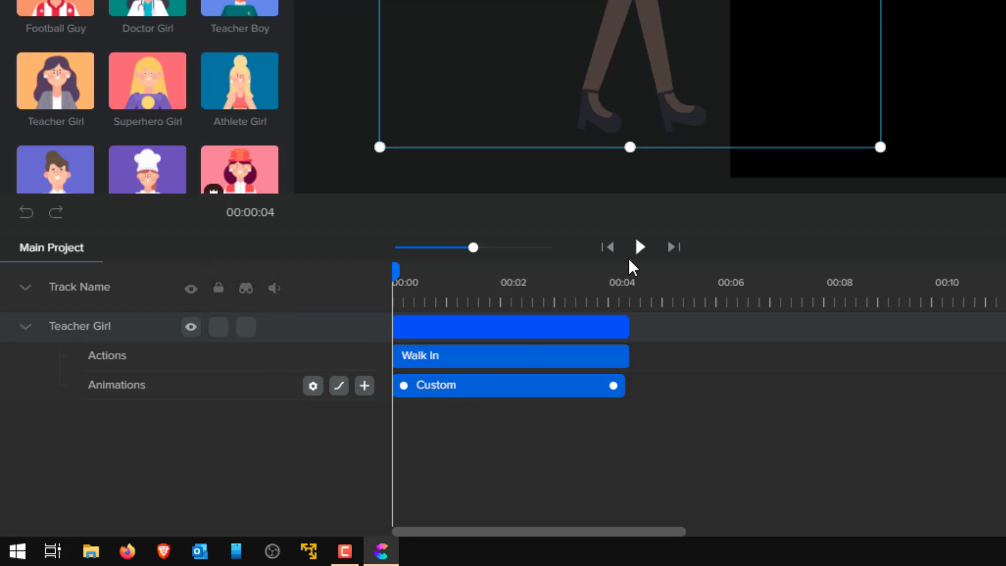
pyautogui.click(640, 249)
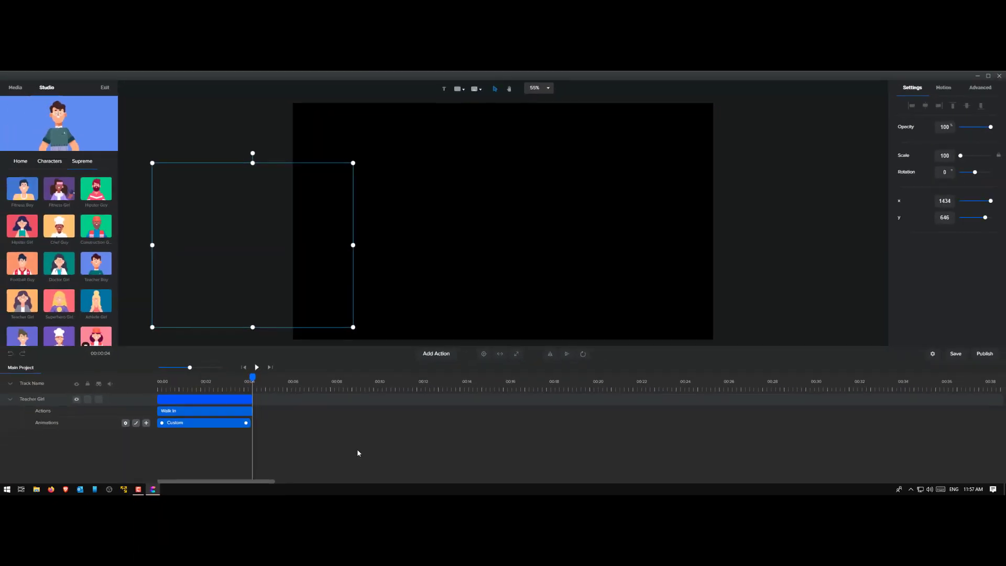
# - Set the custom animation's easing to Linear for Both and play the preview again from the start
pyautogui.moveTo(250, 378); pyautogui.dragTo(194, 381)
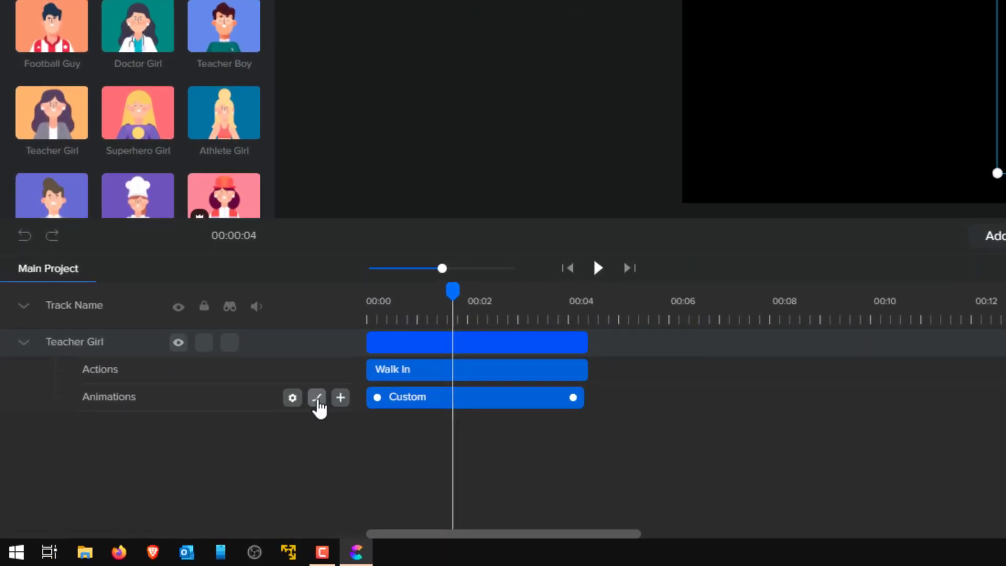
pyautogui.click(268, 405)
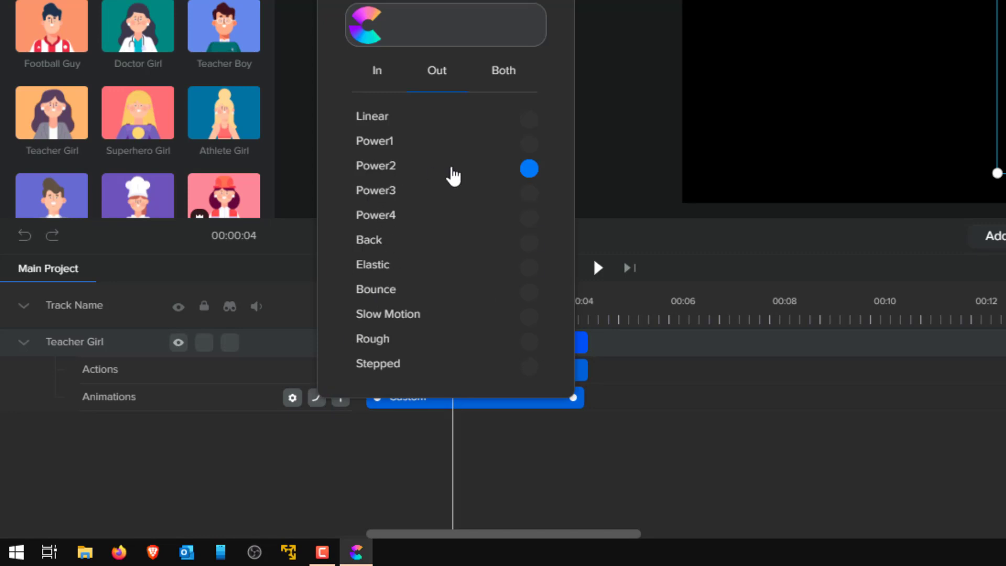
pyautogui.click(499, 73)
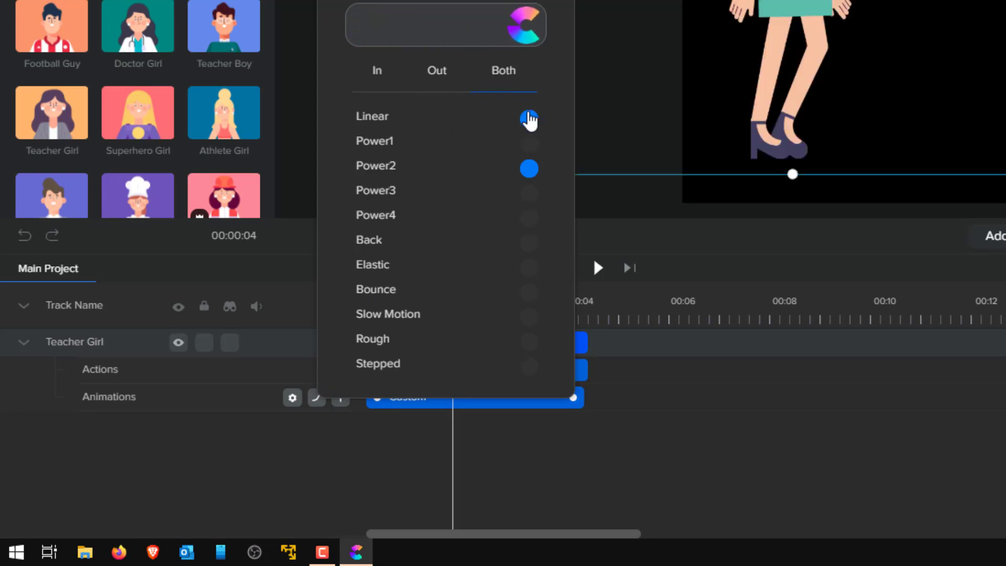
pyautogui.click(530, 119)
pyautogui.click(659, 423)
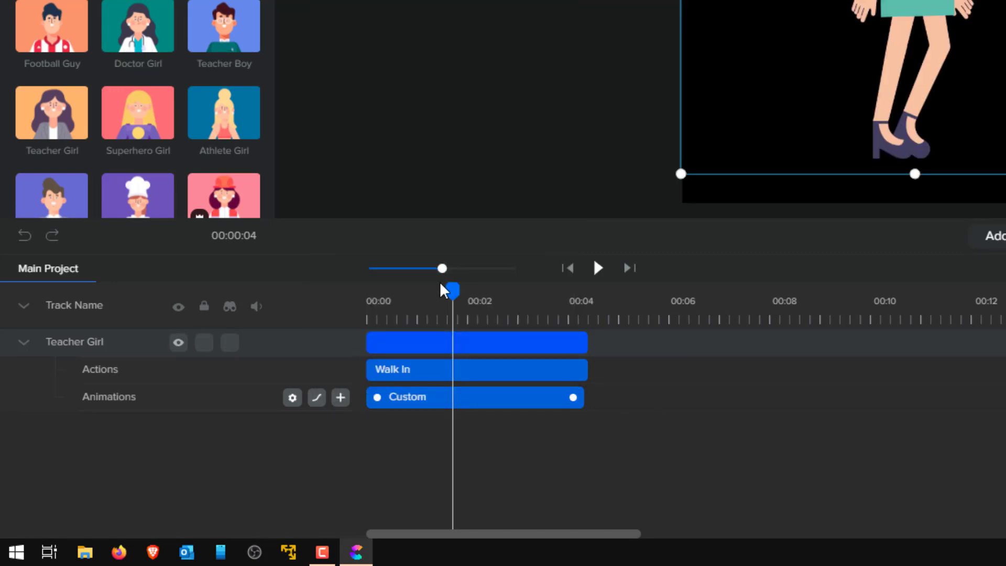
pyautogui.moveTo(449, 289); pyautogui.dragTo(294, 301)
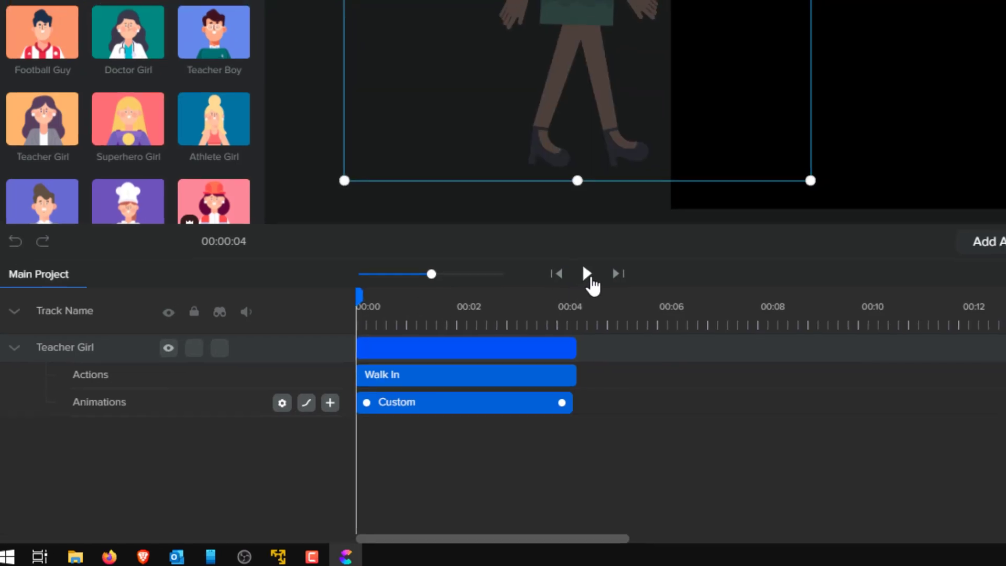
pyautogui.click(598, 267)
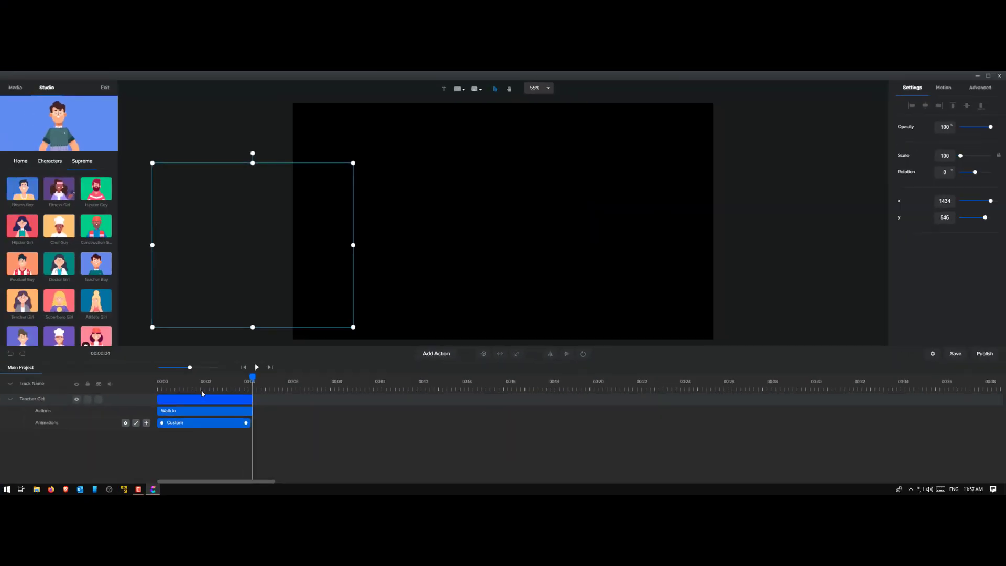
# - Import the Footsteps walking heels track from the audio library's Sound FX category into the project media
pyautogui.click(202, 391)
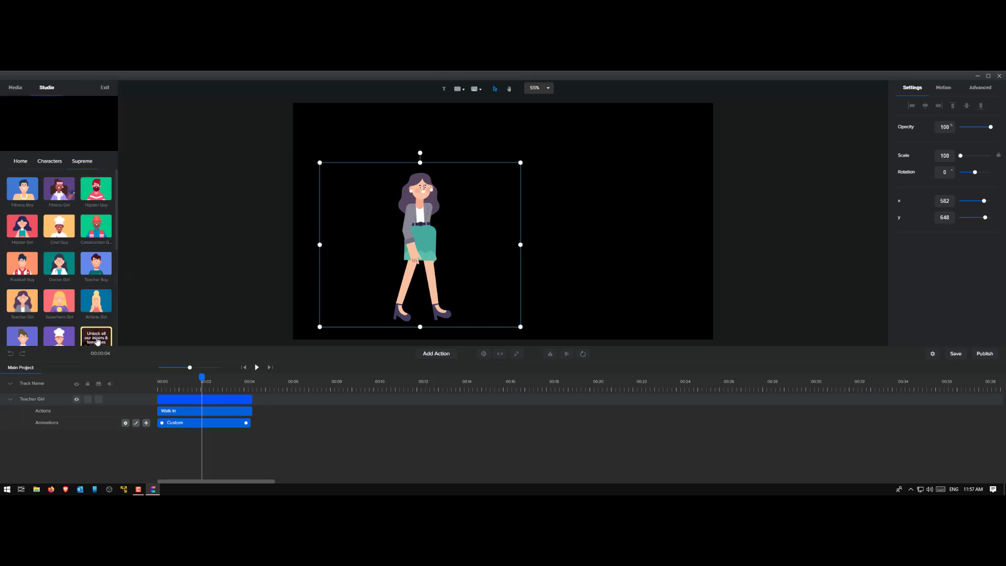
pyautogui.click(15, 87)
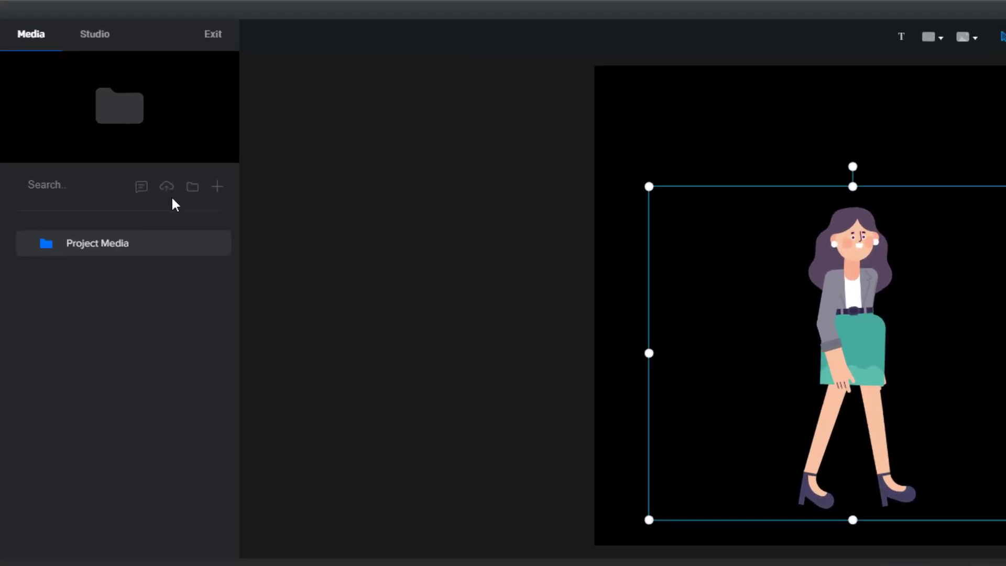
pyautogui.click(167, 188)
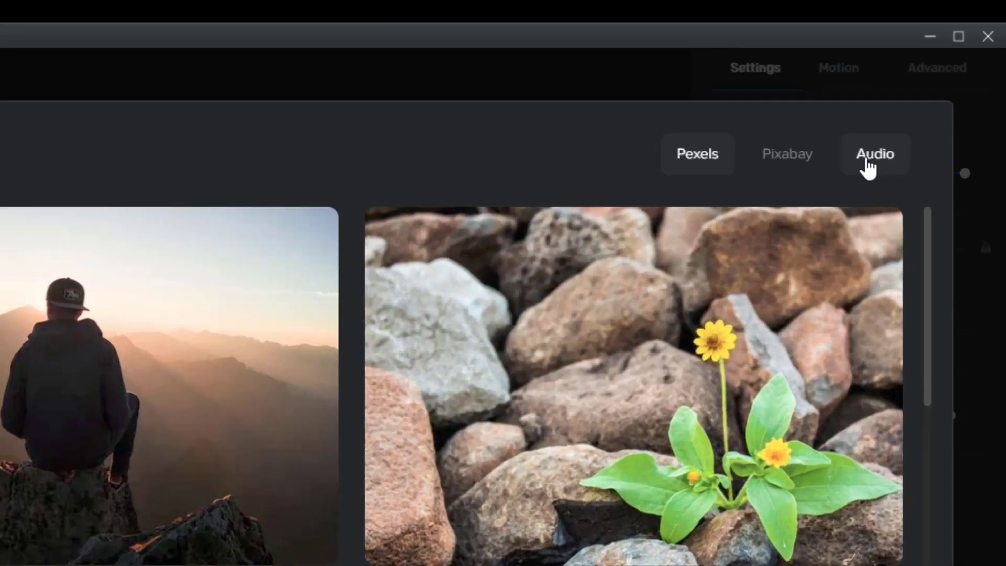
pyautogui.click(955, 122)
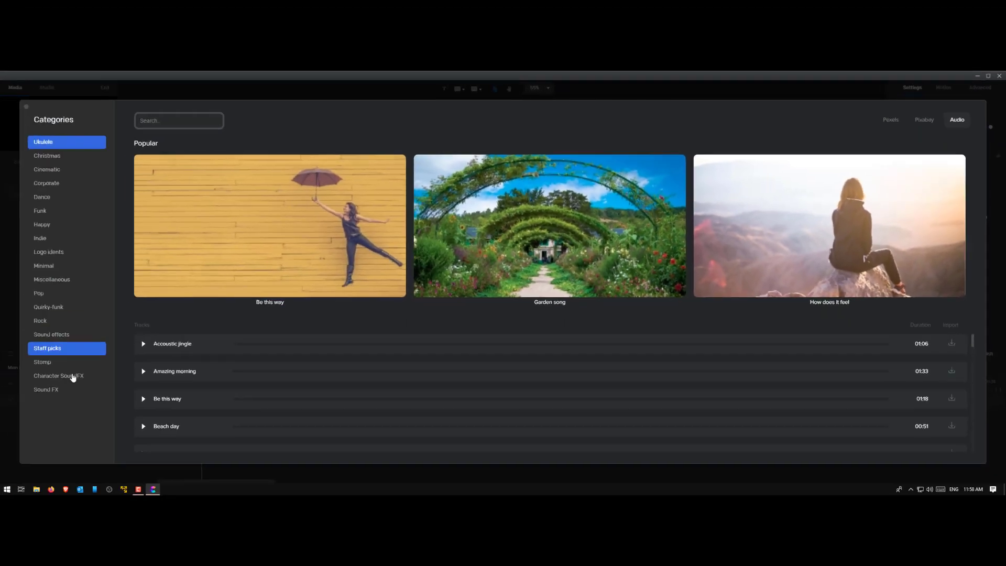
pyautogui.click(57, 338)
pyautogui.click(42, 389)
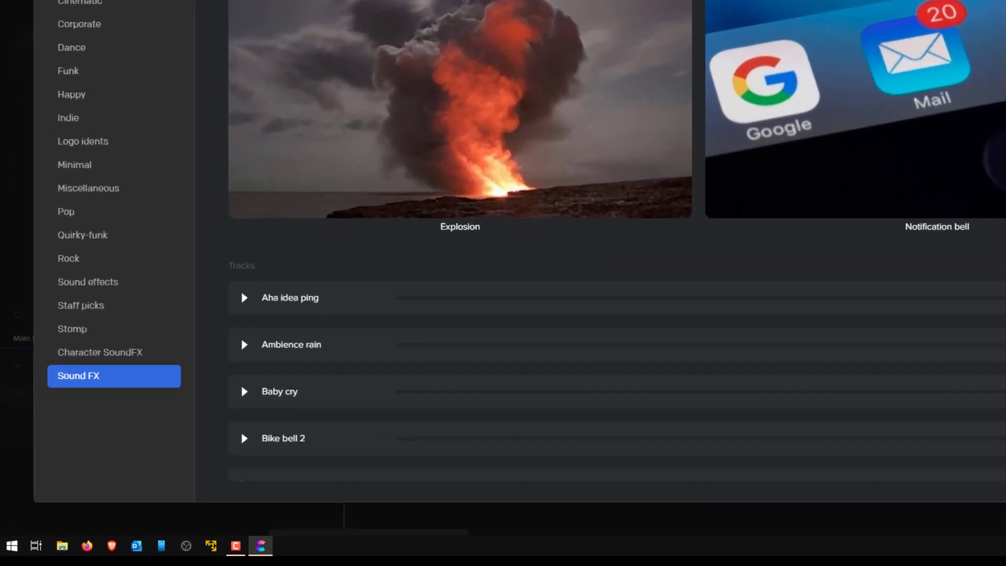
pyautogui.scroll(-20, 624, 375)
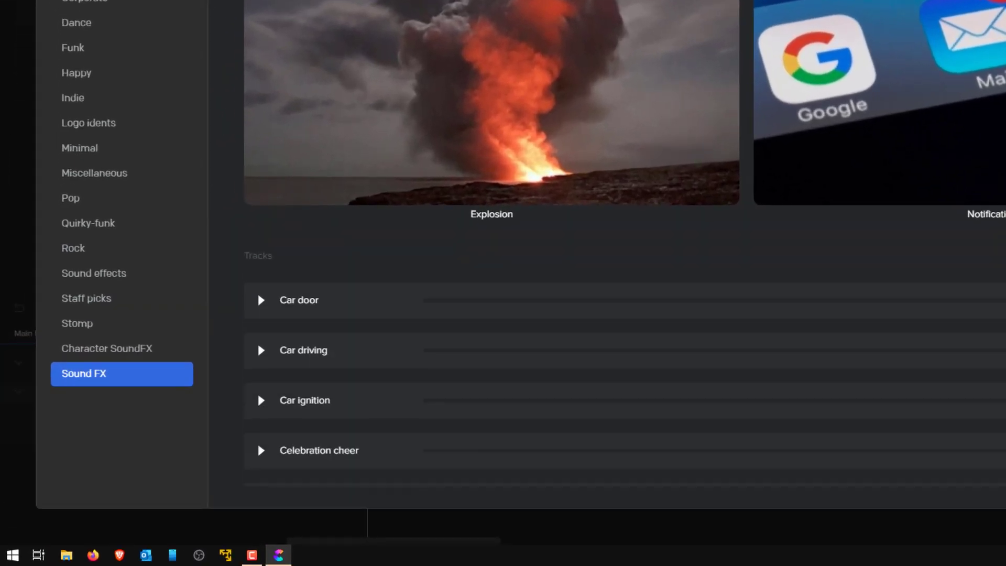
pyautogui.scroll(-3, 623, 380)
pyautogui.scroll(4, 624, 380)
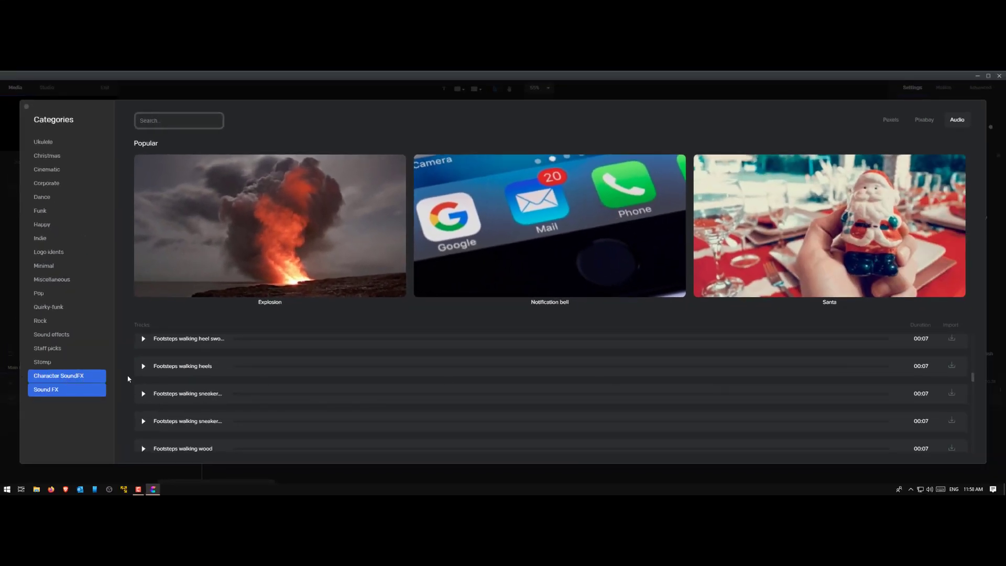
pyautogui.click(953, 365)
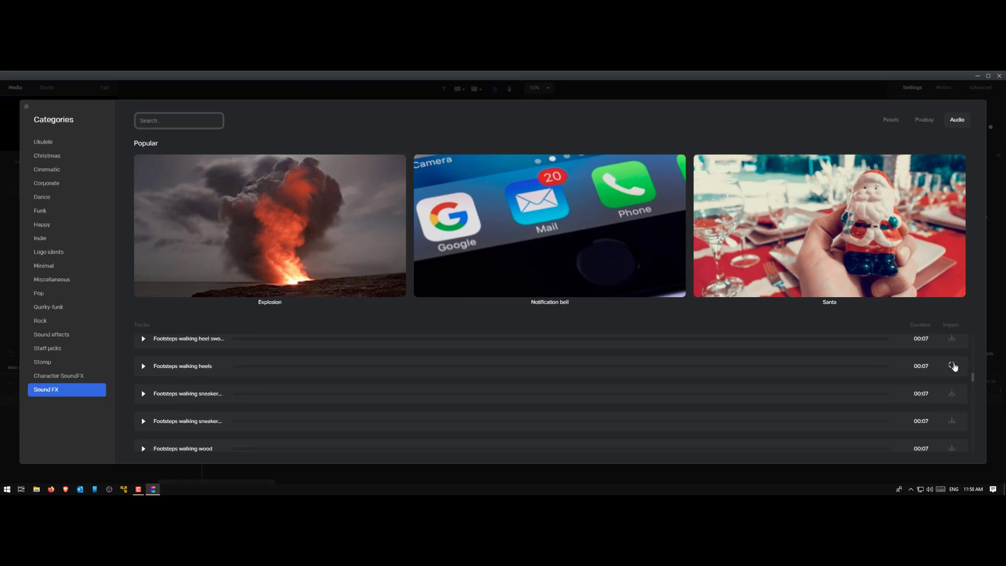
pyautogui.click(144, 86)
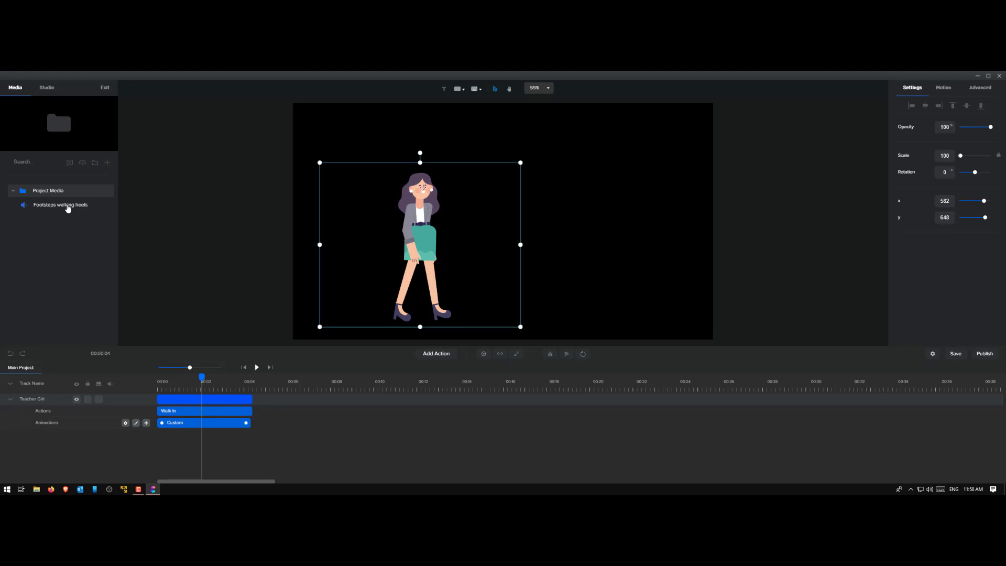
# - Add Footsteps walking heels to the timeline, align it to the start, trim it to Teacher Girl's clip length, and preview the result
pyautogui.moveTo(68, 209); pyautogui.dragTo(408, 225)
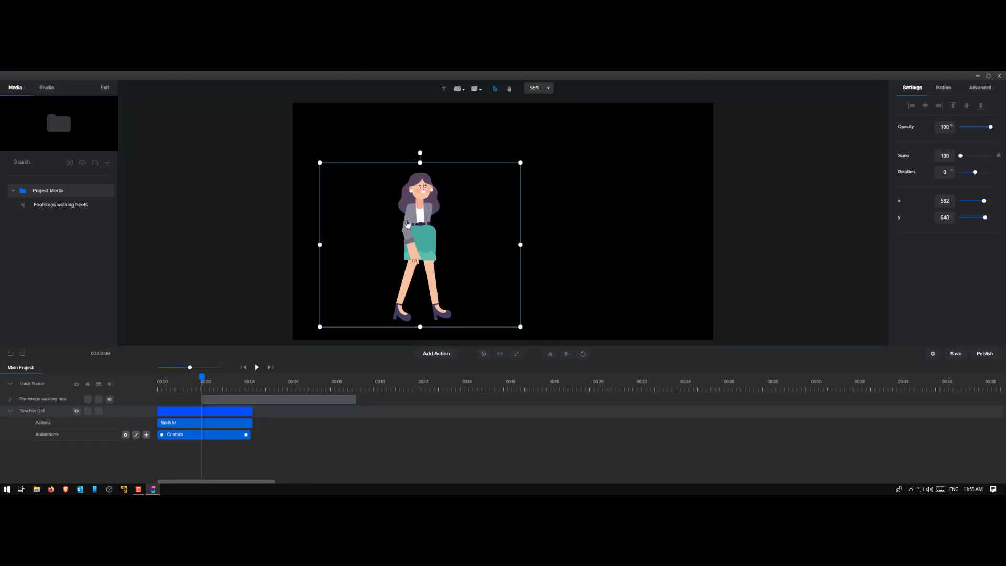
pyautogui.click(230, 403)
pyautogui.moveTo(230, 403); pyautogui.dragTo(186, 403)
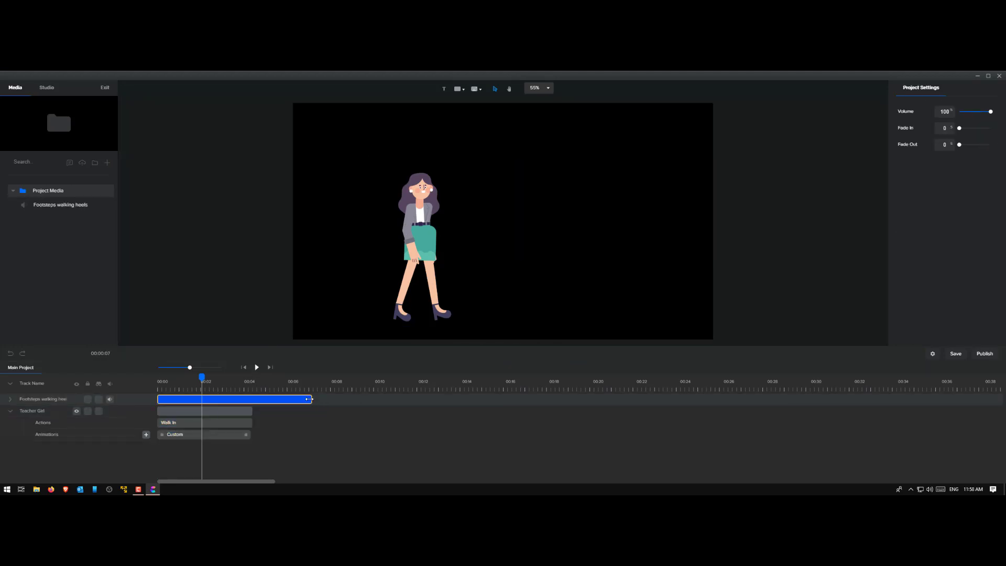
pyautogui.moveTo(310, 400); pyautogui.dragTo(252, 400)
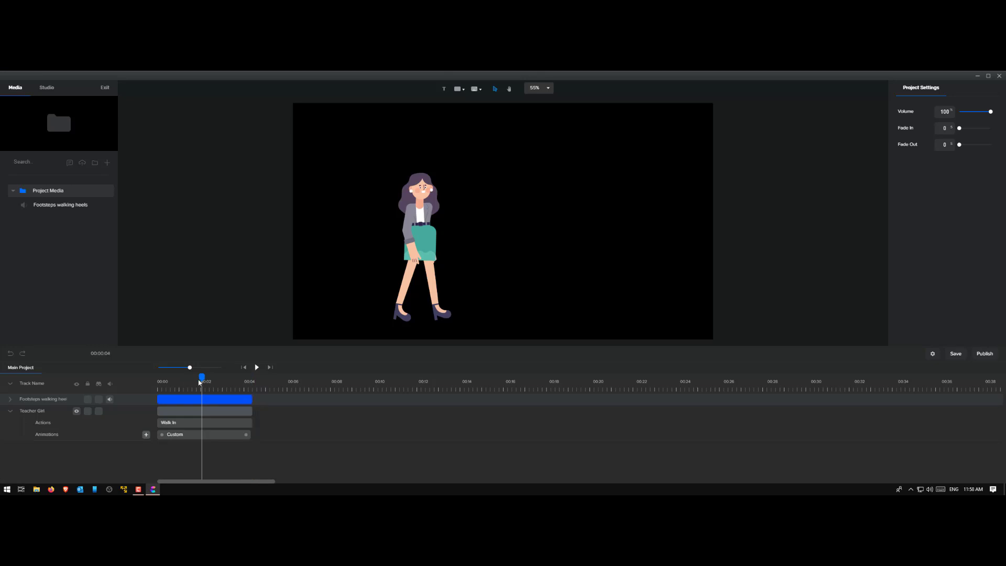
pyautogui.click(244, 367)
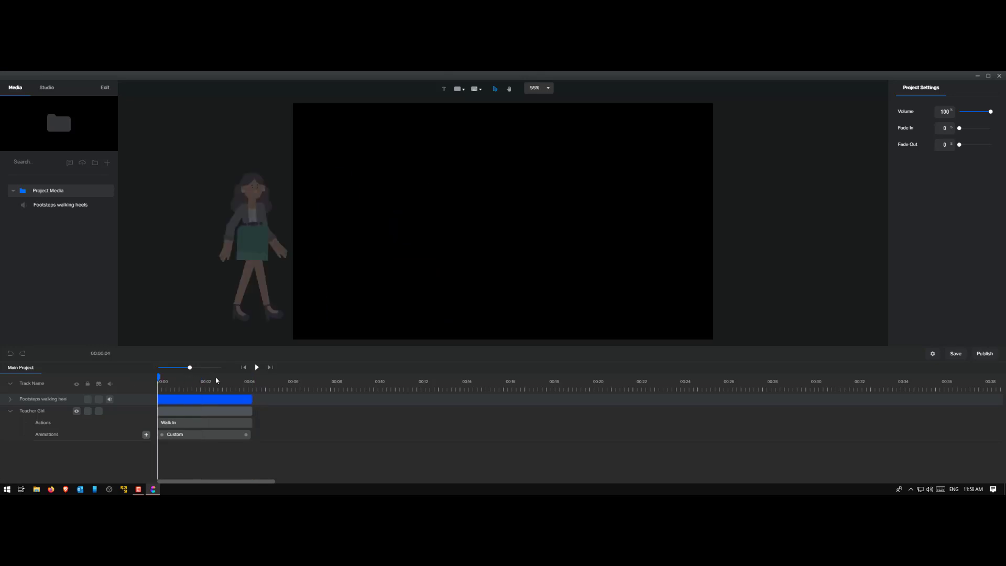
pyautogui.click(256, 369)
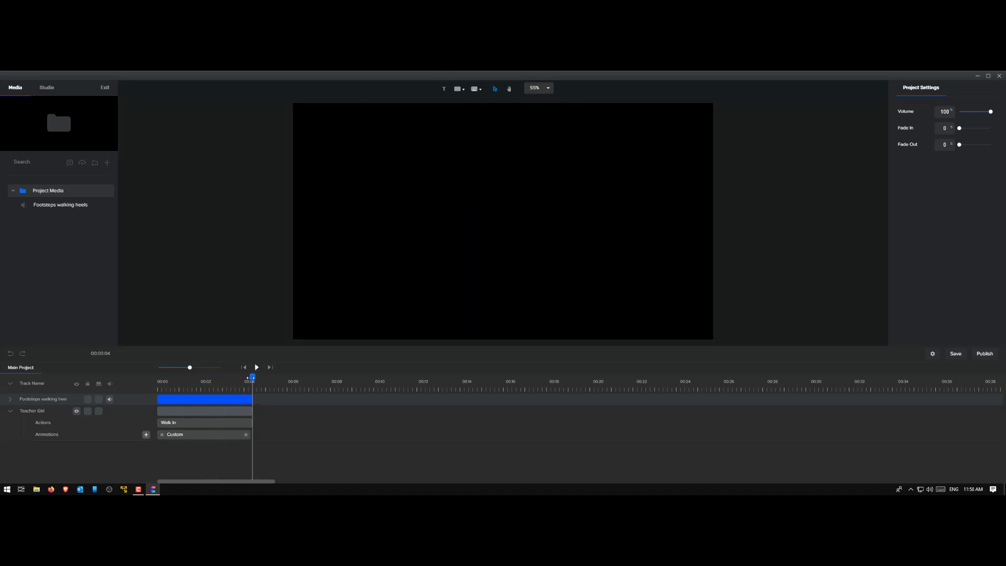
pyautogui.moveTo(252, 377); pyautogui.dragTo(206, 381)
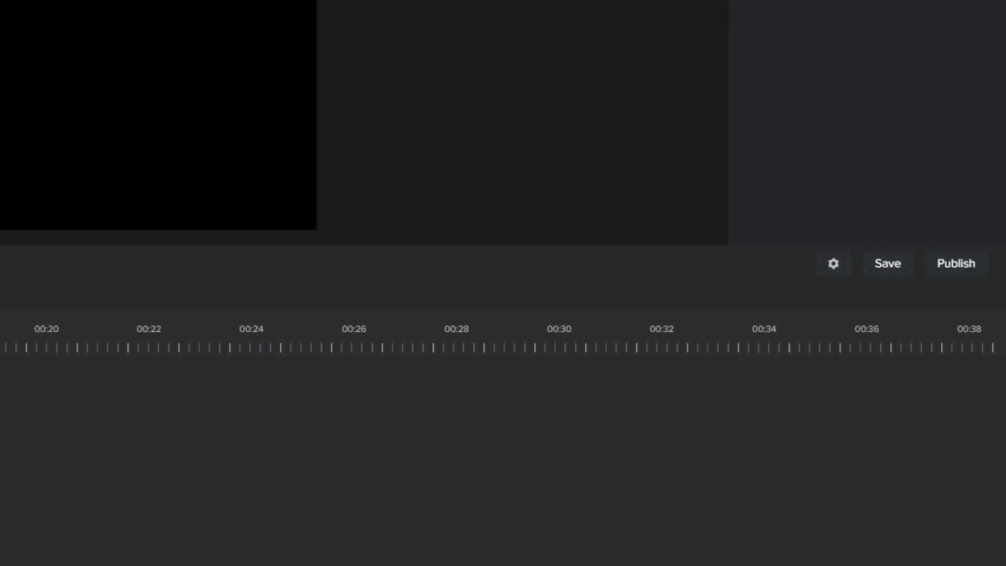
# - Set It's a Preset to Yes in the project's advanced settings and save the project
pyautogui.click(814, 231)
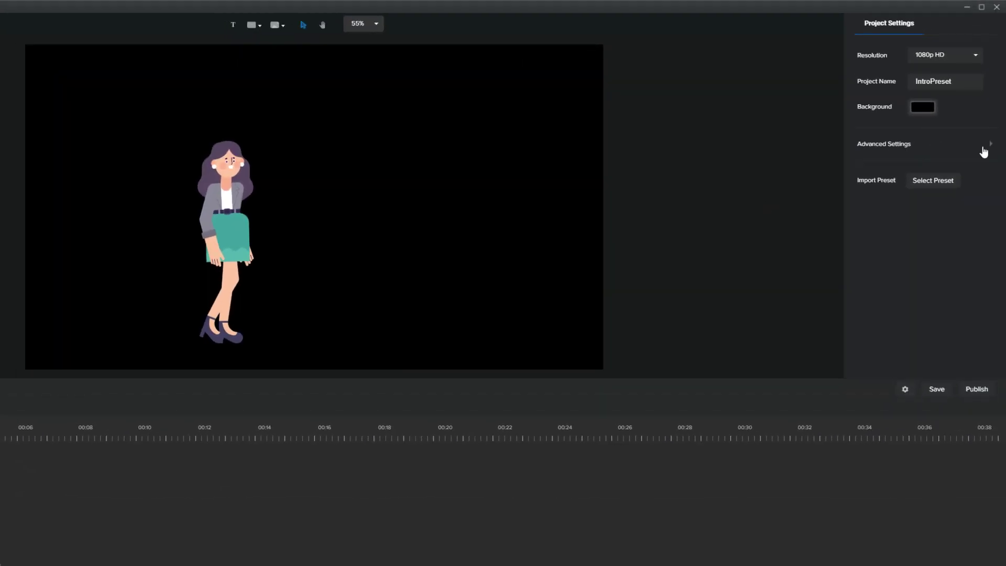
pyautogui.click(990, 151)
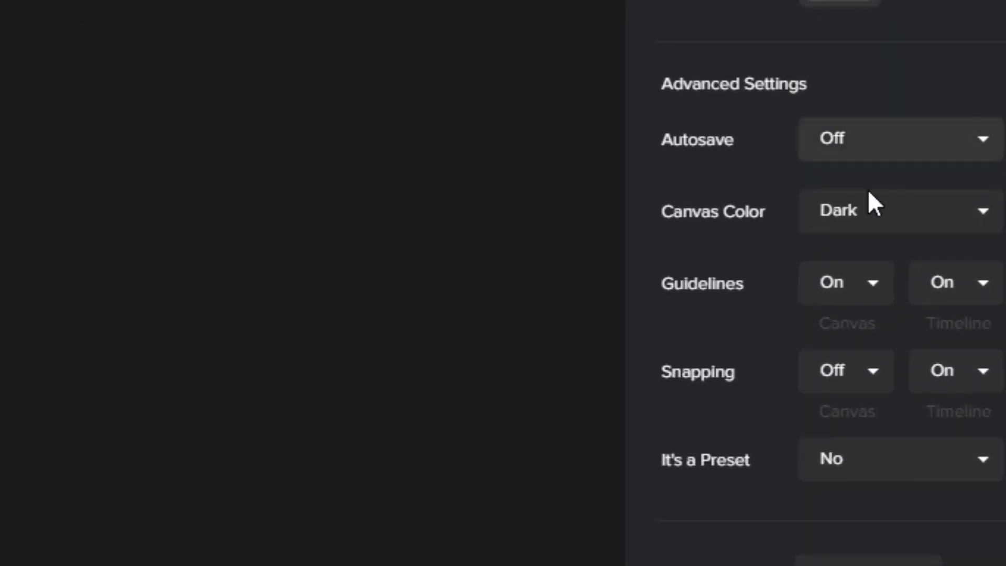
pyautogui.click(932, 461)
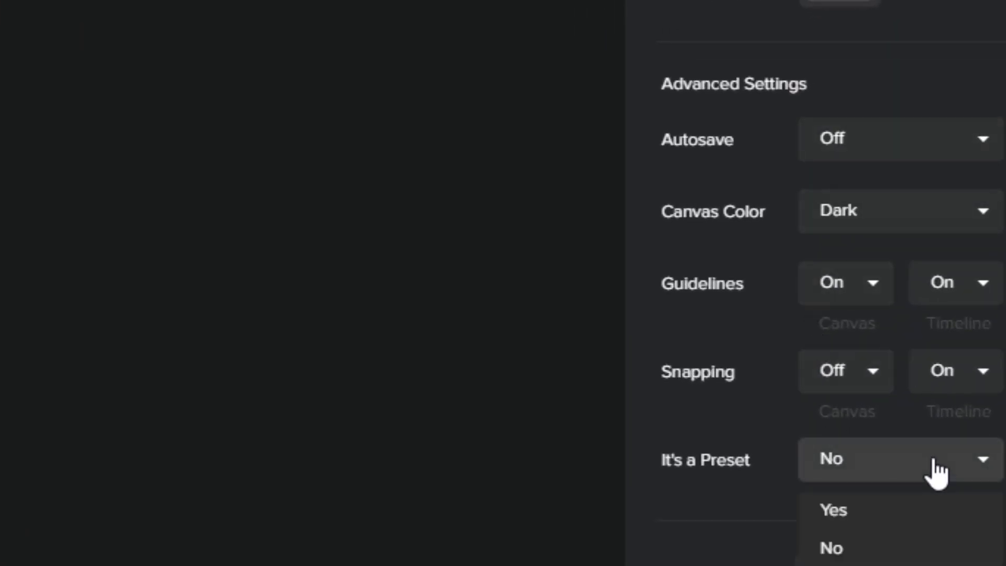
pyautogui.click(859, 509)
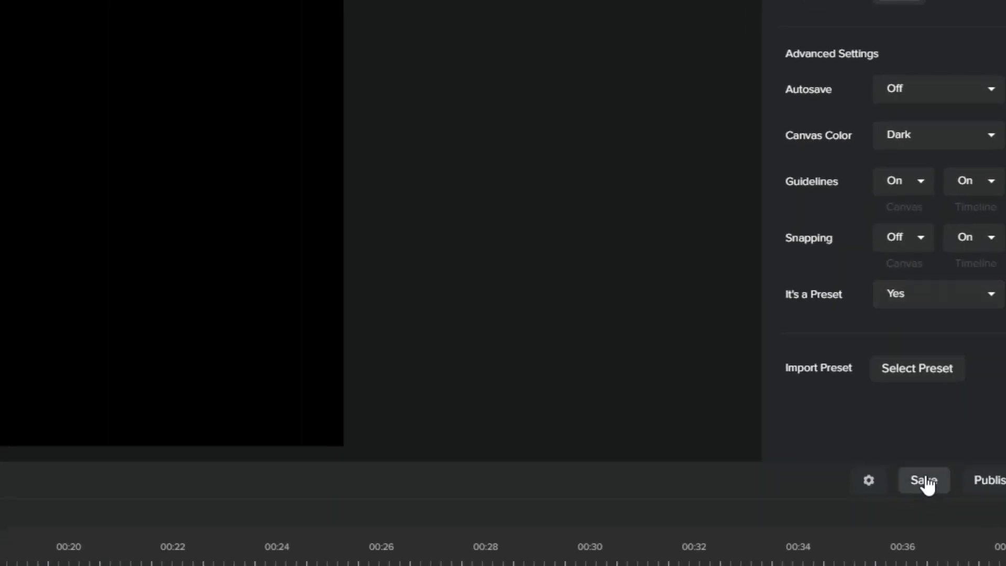
pyautogui.click(926, 485)
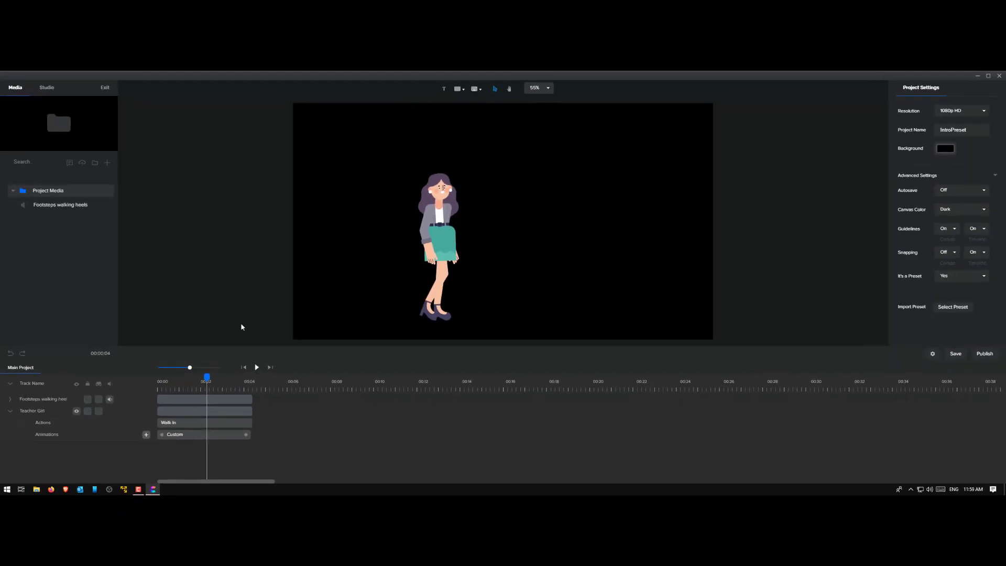
# - Import the saved IntroPreset into the timeline at about 5 seconds
pyautogui.click(272, 389)
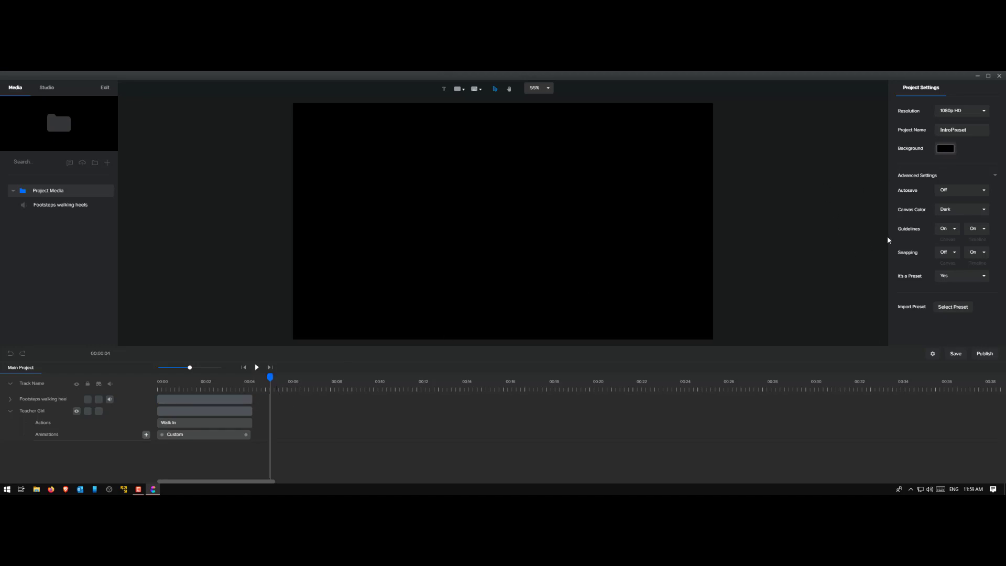
pyautogui.click(995, 177)
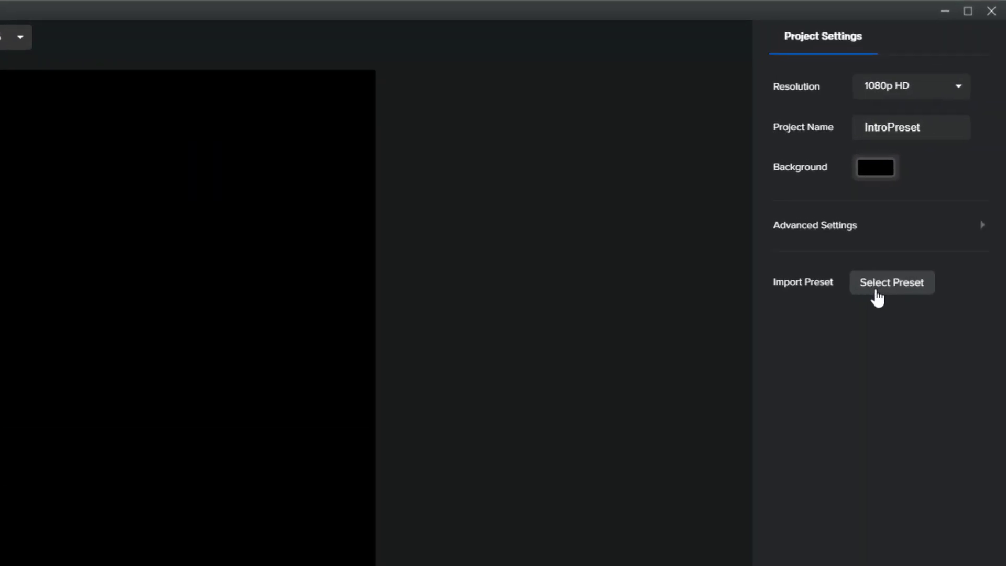
pyautogui.click(906, 294)
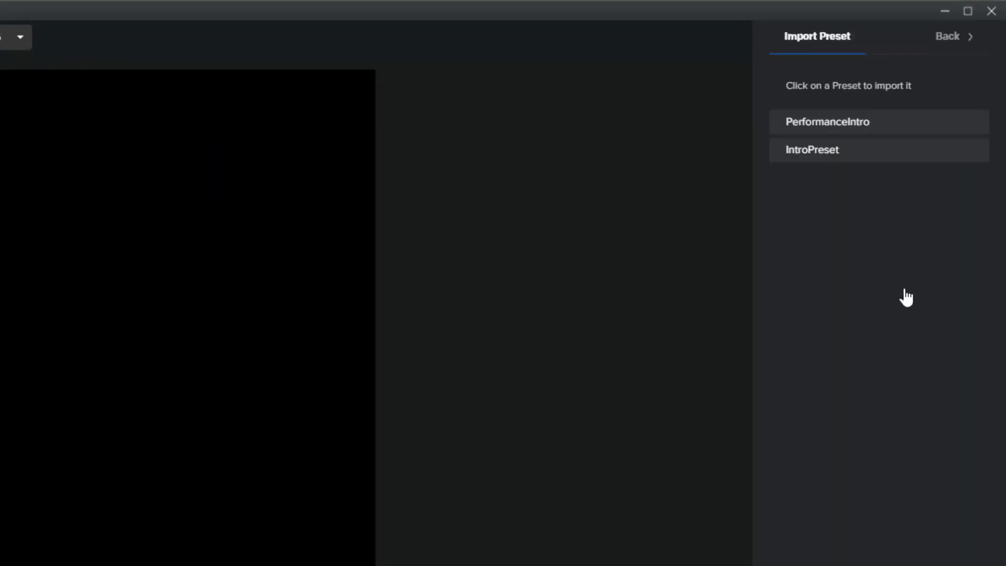
pyautogui.click(823, 157)
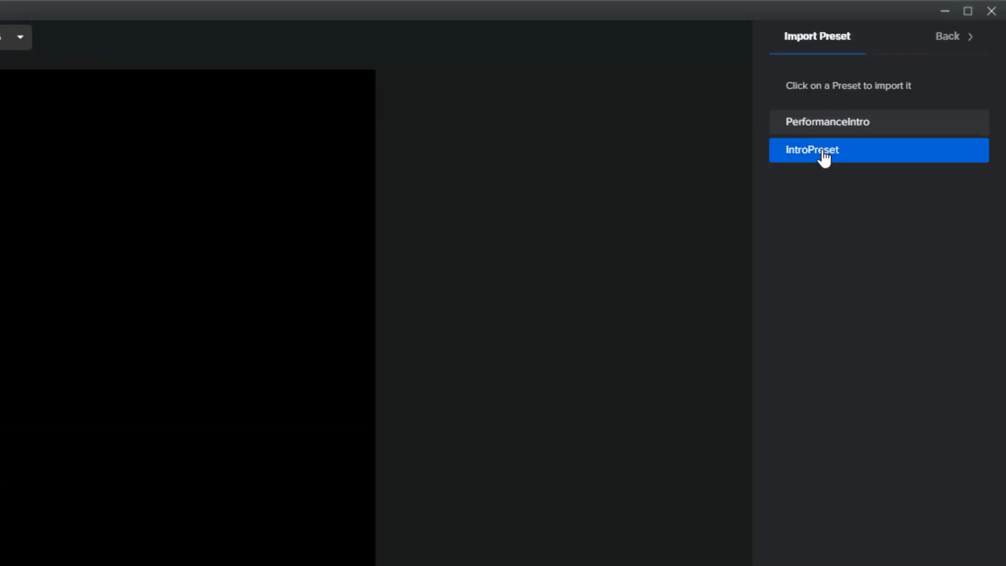
pyautogui.click(819, 156)
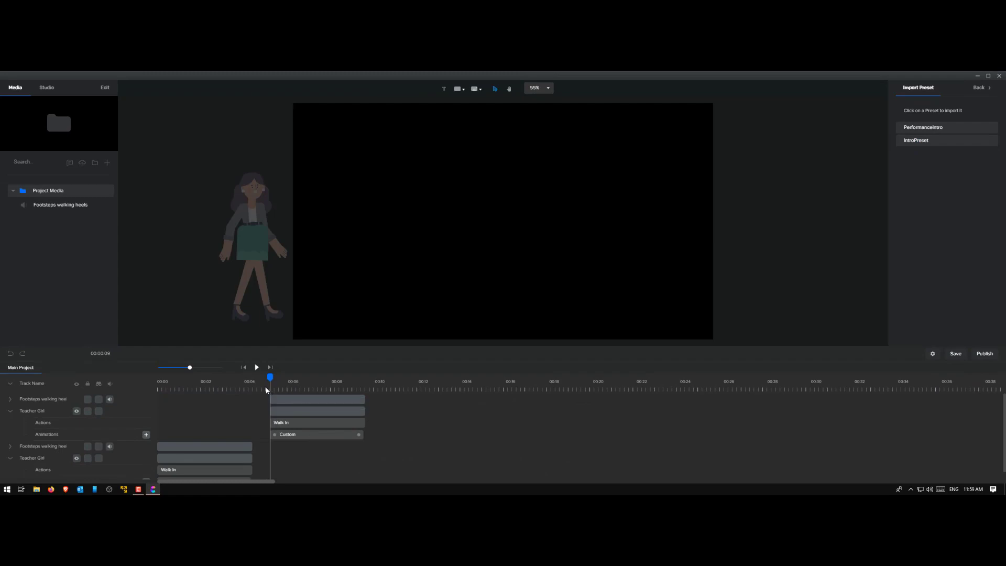
# - Delete the second Footsteps walking heels and Teacher Girl clips starting at about 5 seconds on the timeline
pyautogui.click(274, 434)
pyautogui.click(314, 411)
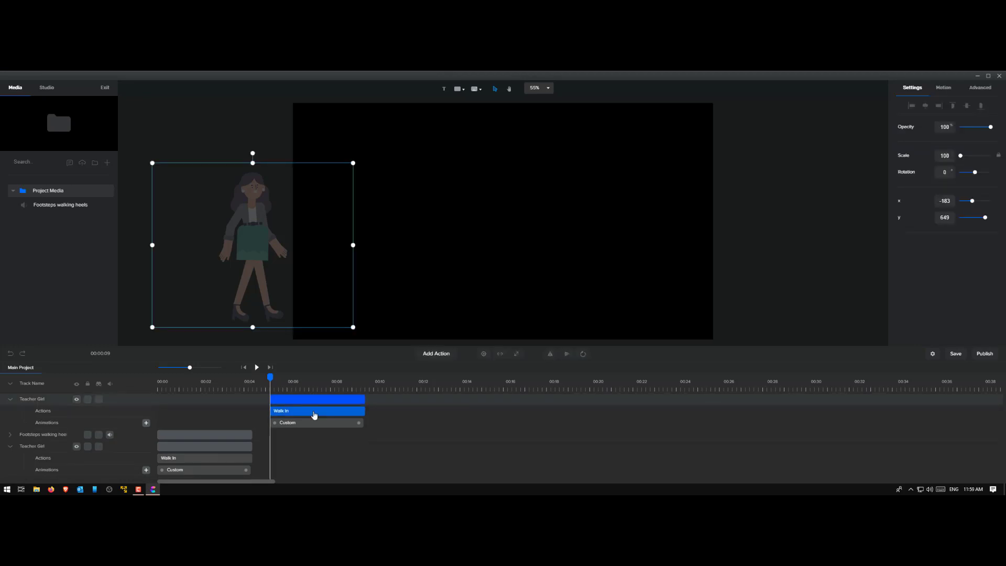
pyautogui.press('Delete')
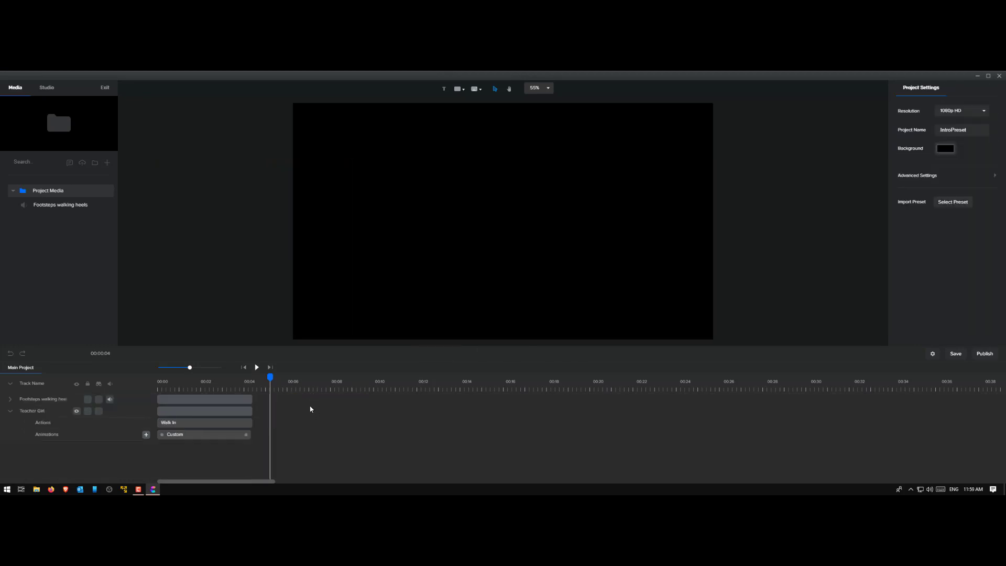
pyautogui.moveTo(271, 377); pyautogui.dragTo(260, 377)
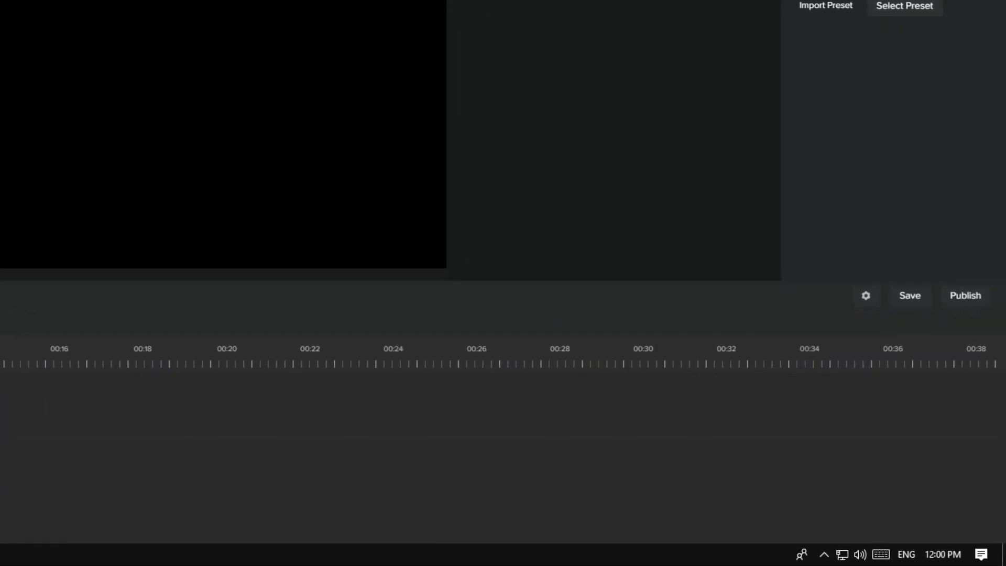
# - Switch the It's a Preset setting to No, set it back to Yes, and save the project
pyautogui.click(914, 152)
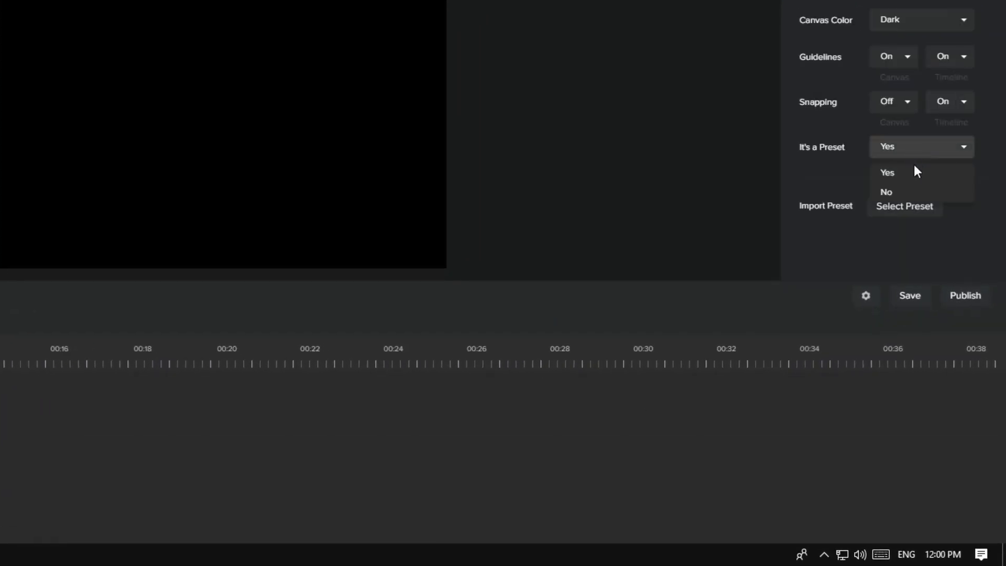
pyautogui.click(911, 193)
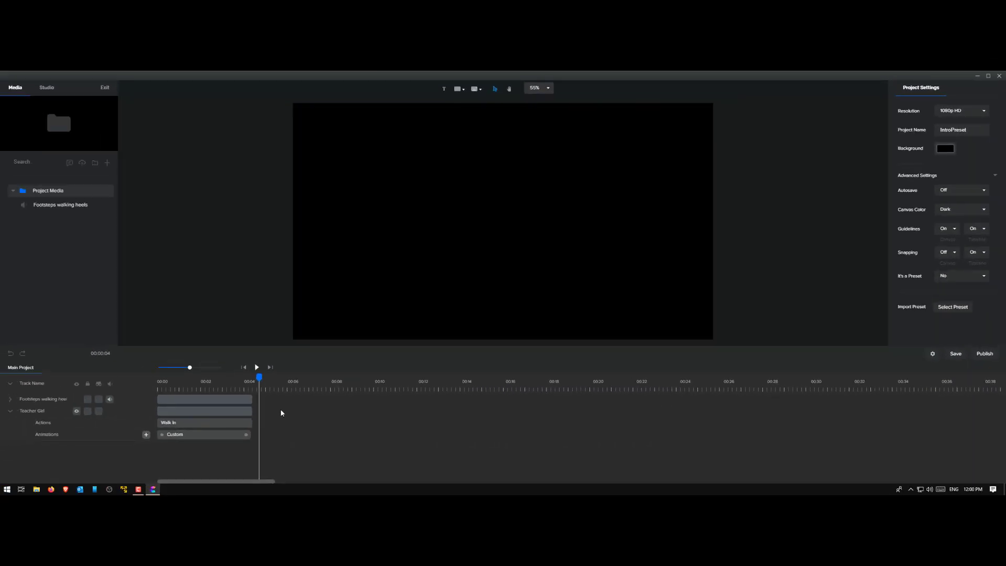
pyautogui.click(946, 277)
pyautogui.click(947, 288)
pyautogui.click(957, 357)
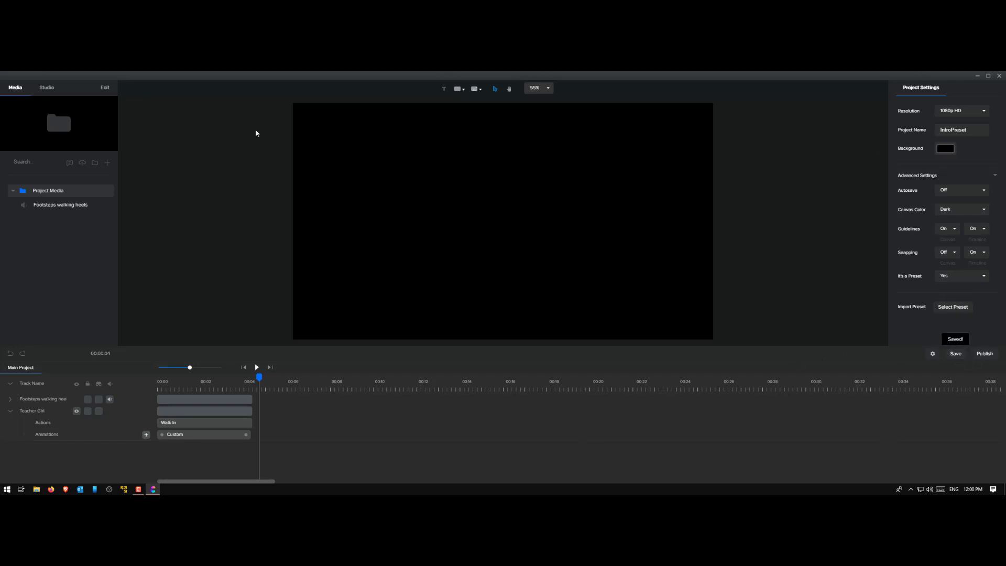
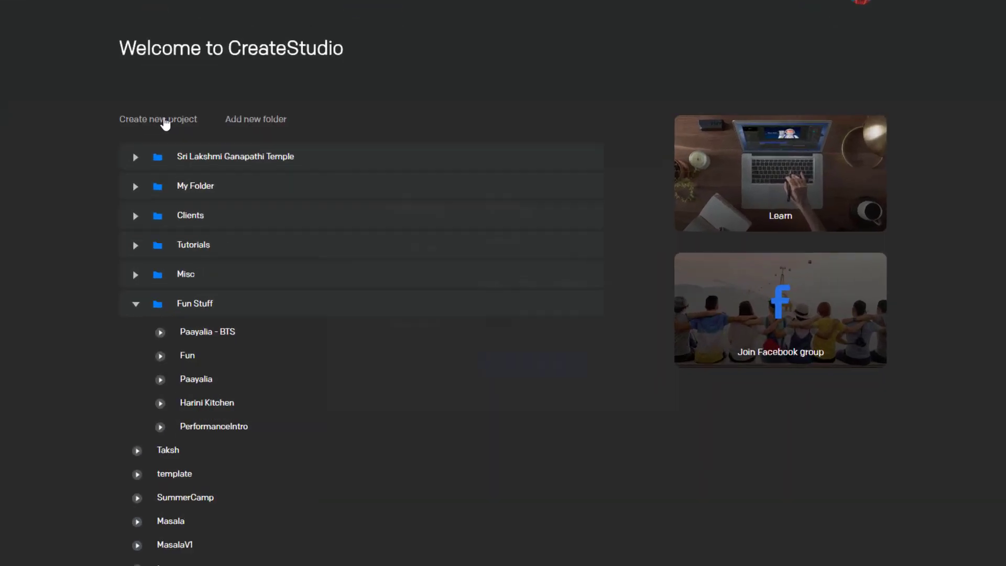
# - Create a new project named Performances with the 1080p HD preset
pyautogui.click(166, 124)
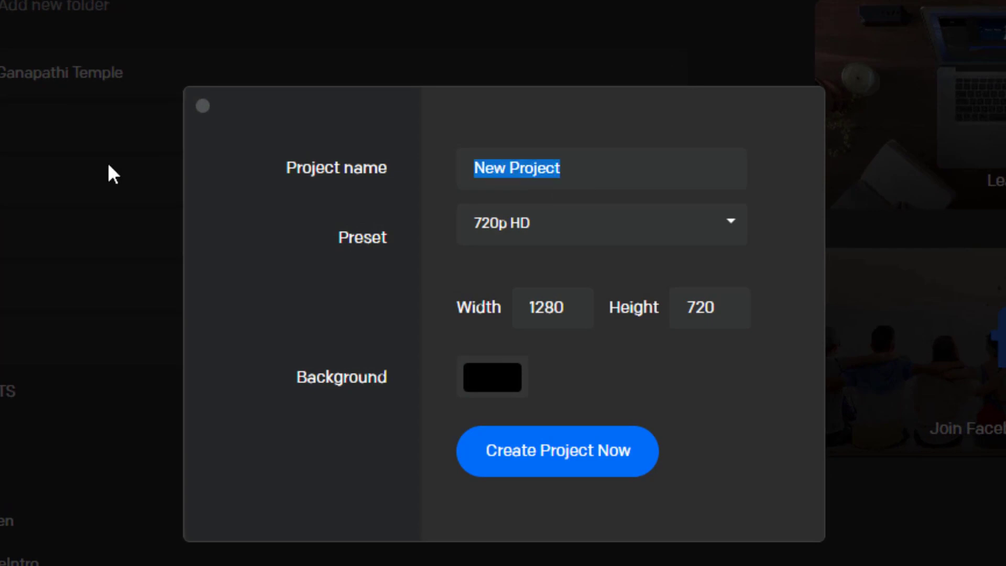
pyautogui.press('BackSpace')
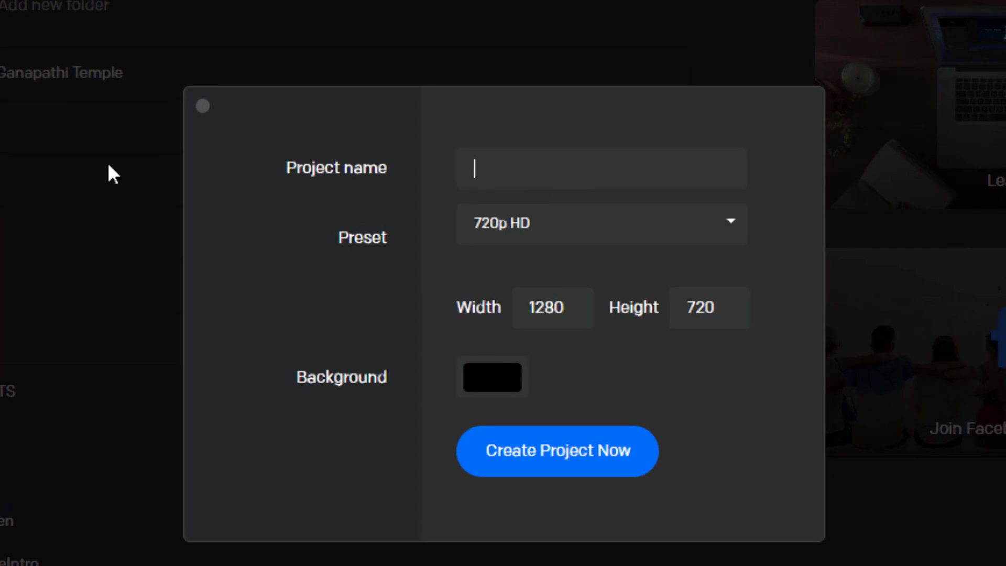
pyautogui.write('Performances')
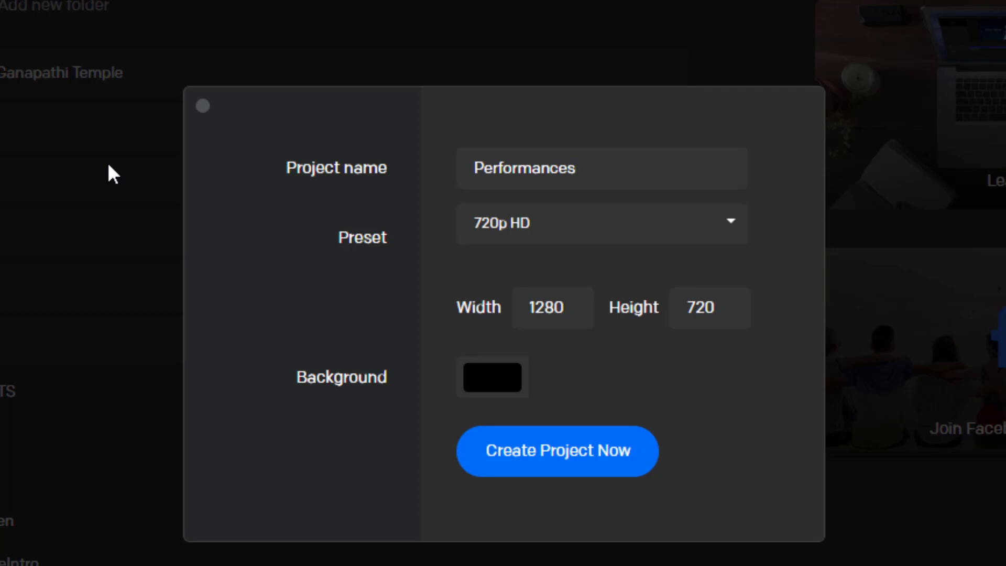
pyautogui.click(524, 237)
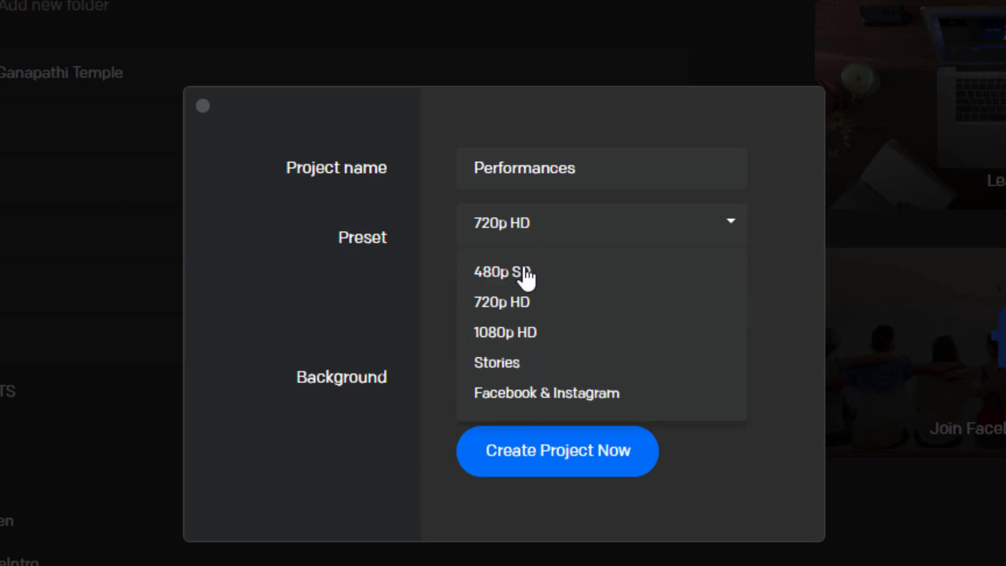
pyautogui.click(526, 332)
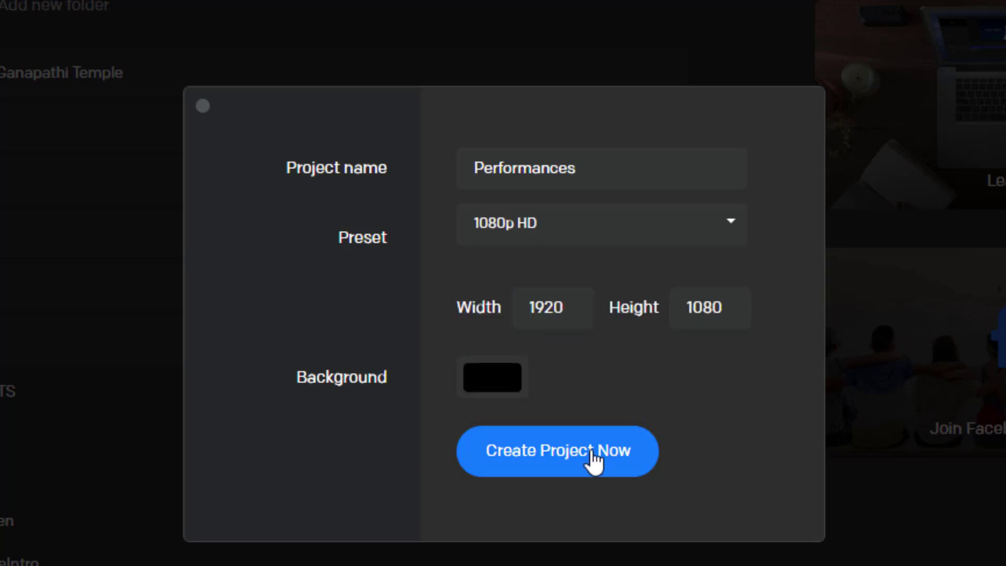
pyautogui.click(594, 458)
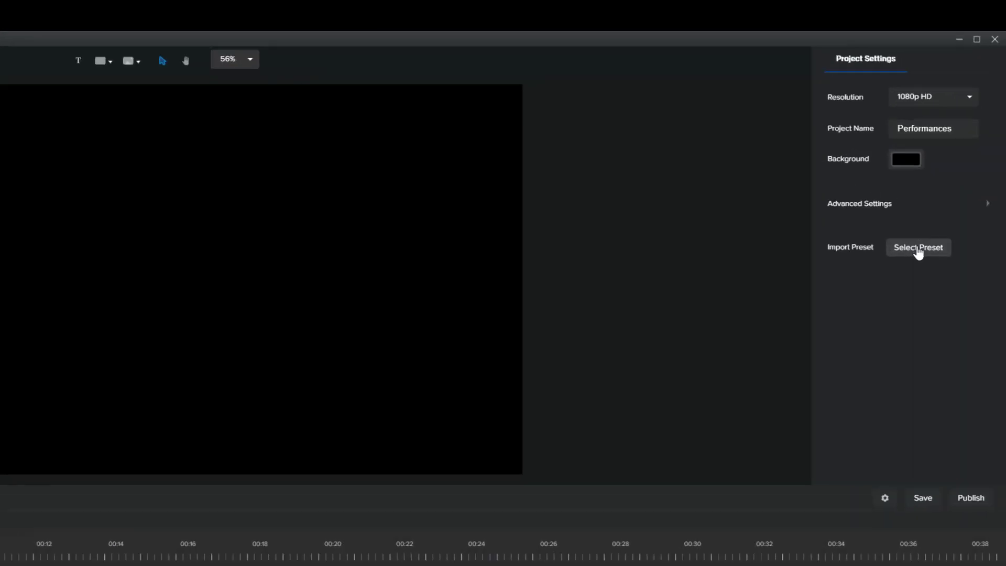
# - Import IntroPreset into the Performances project and play it from the start
pyautogui.click(953, 201)
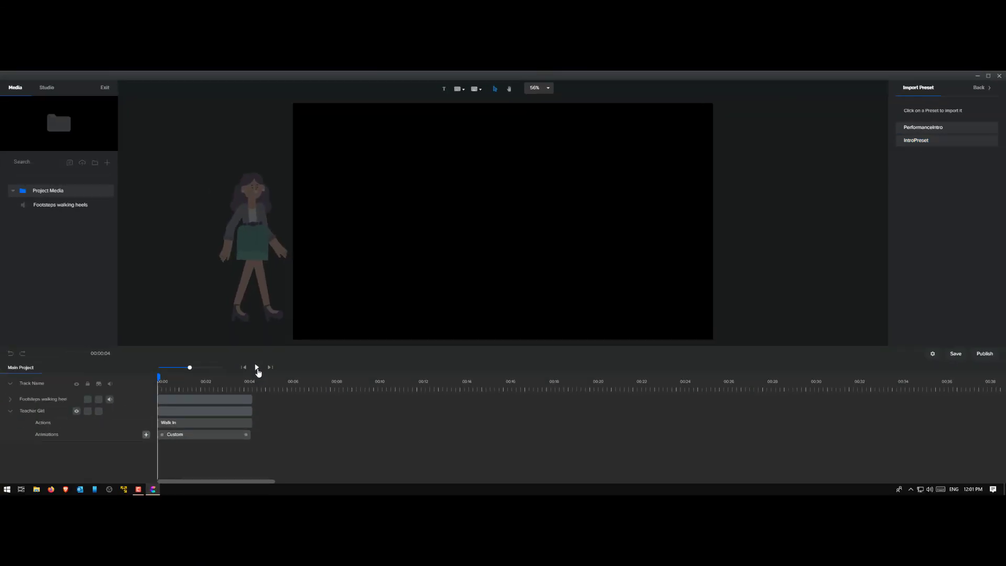
pyautogui.click(256, 367)
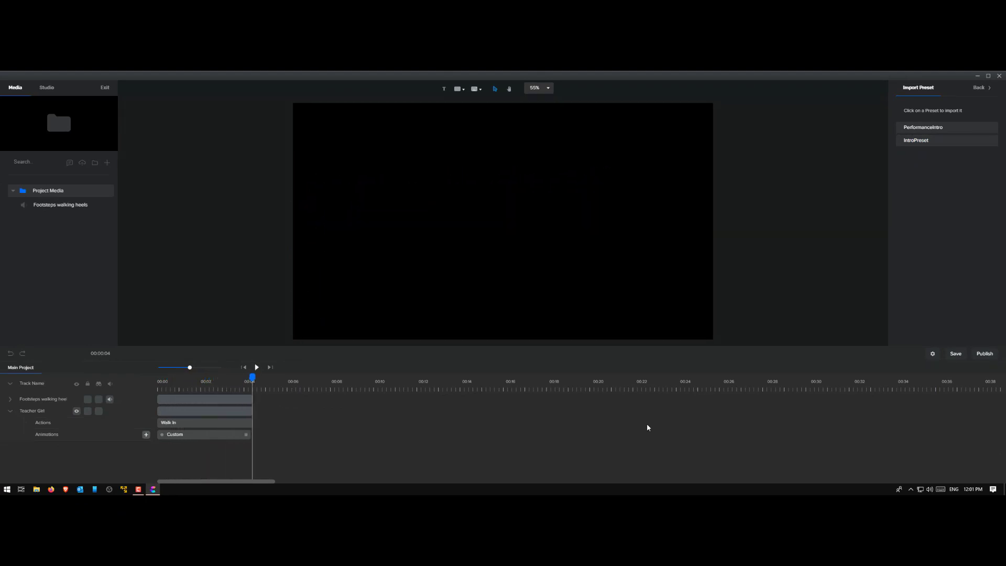
# - Add the Wave Both Hands action after Teacher Girl's Walk In action and preview the sequence from the start
pyautogui.click(218, 424)
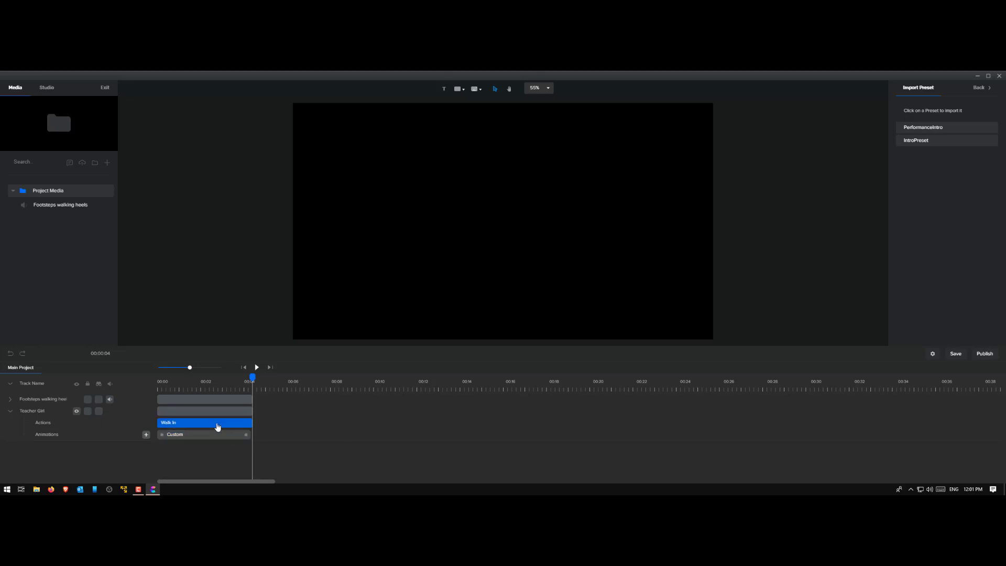
pyautogui.click(229, 411)
pyautogui.click(238, 393)
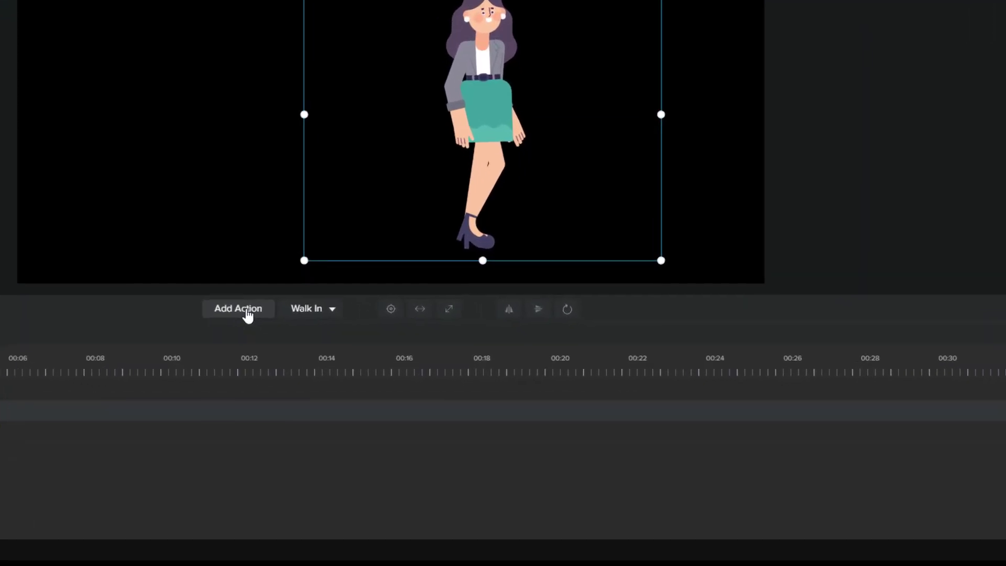
pyautogui.click(425, 353)
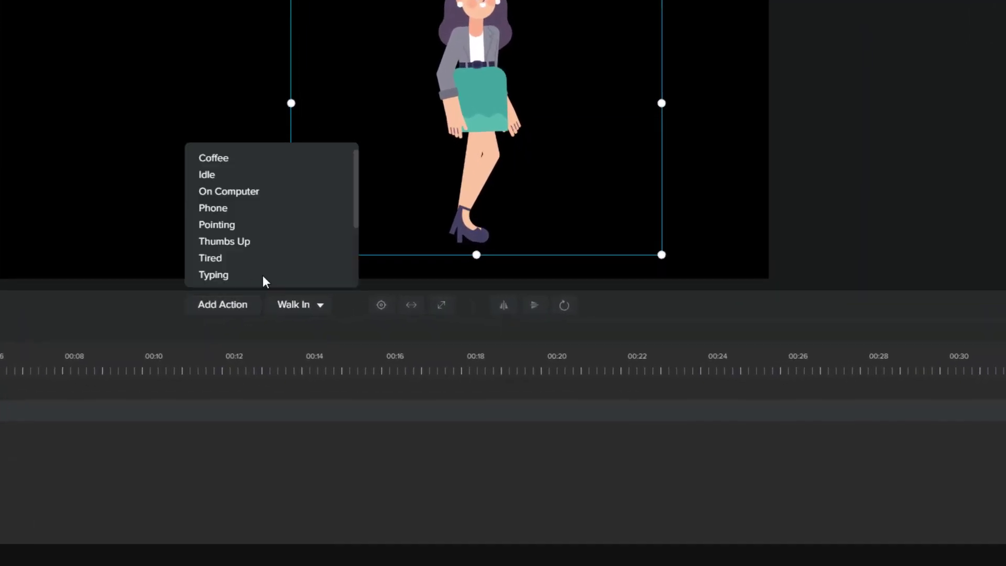
pyautogui.moveTo(356, 209); pyautogui.dragTo(356, 275)
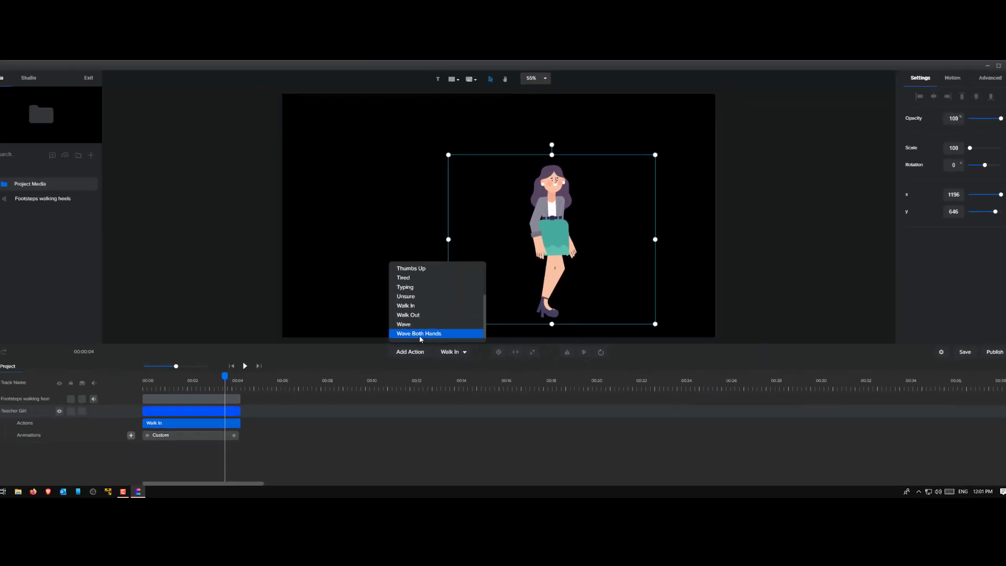
pyautogui.click(290, 289)
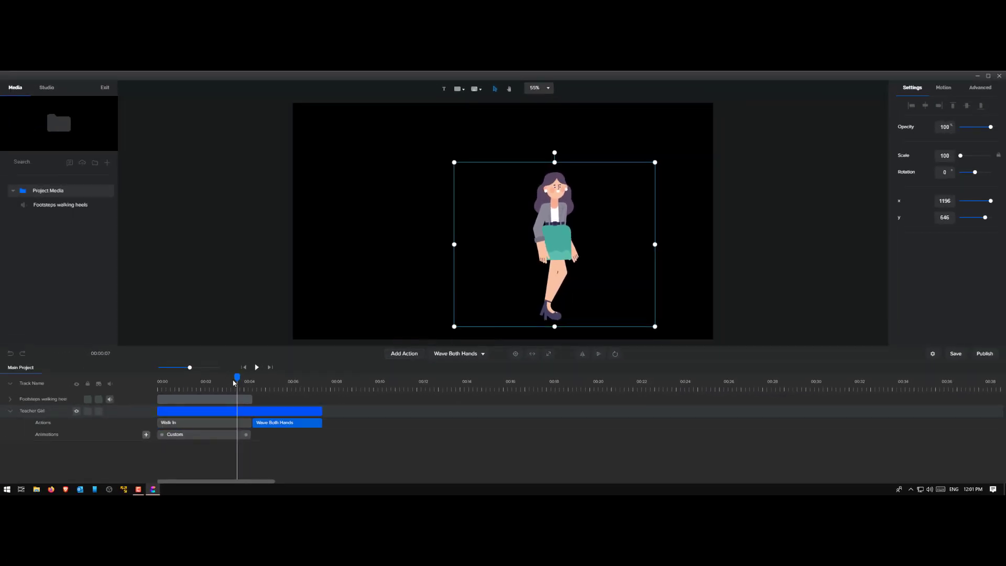
pyautogui.moveTo(234, 377); pyautogui.dragTo(158, 377)
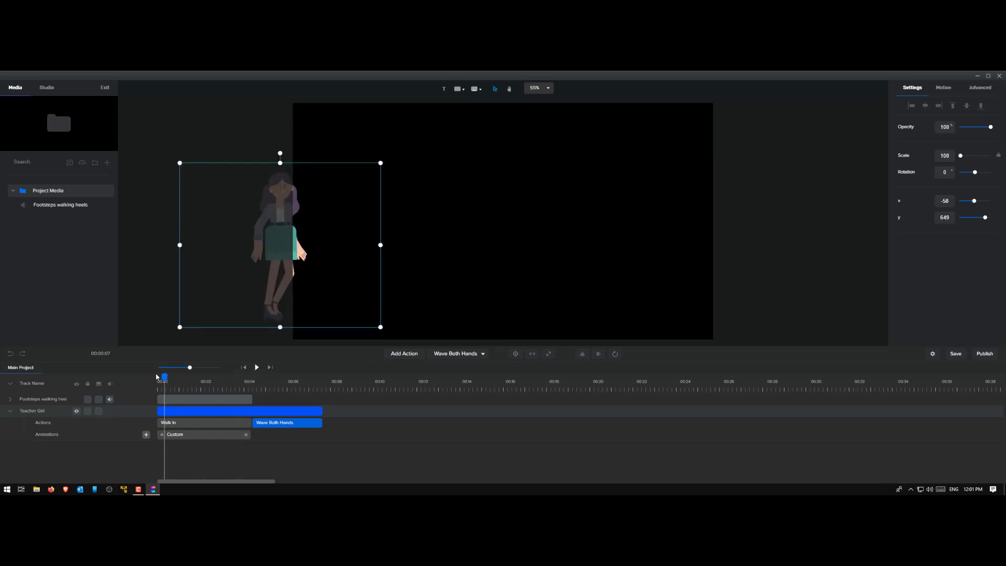
pyautogui.click(257, 368)
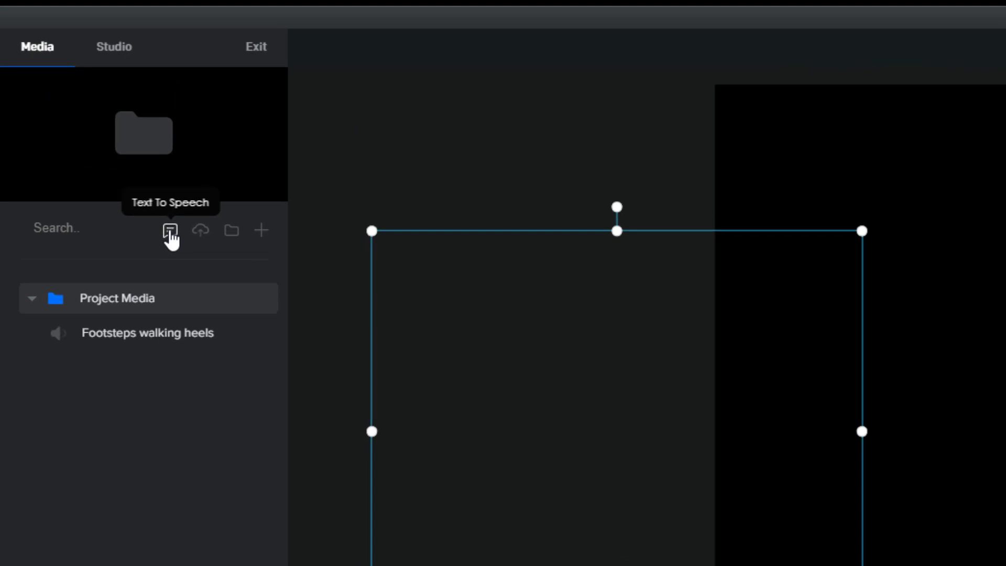
# - Start a Text to Speech script with separate lines "Hello Everyone!!!", "Welcome to the show." and a sentence introducing the host by name
pyautogui.click(171, 231)
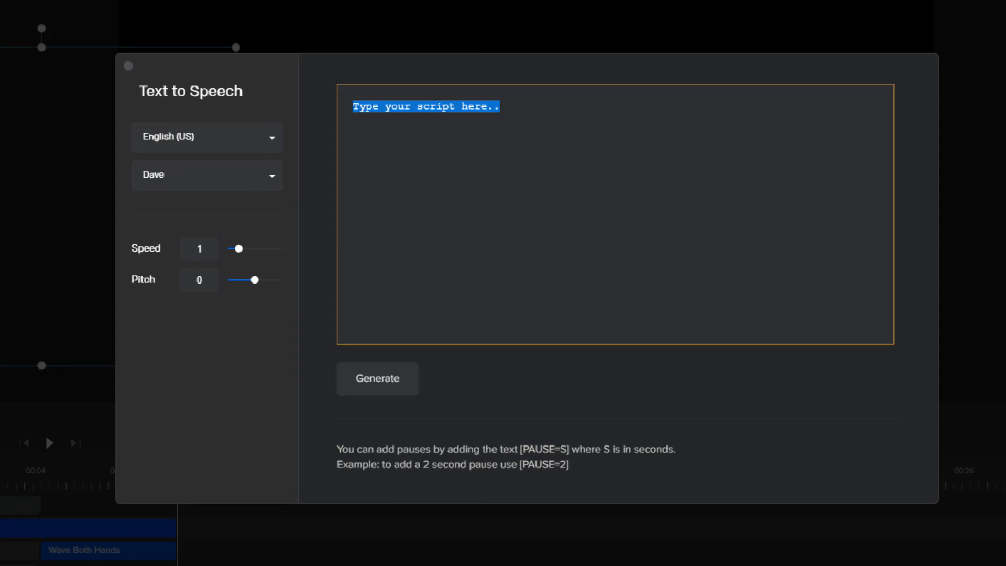
pyautogui.write('Hello Everyone!!!')
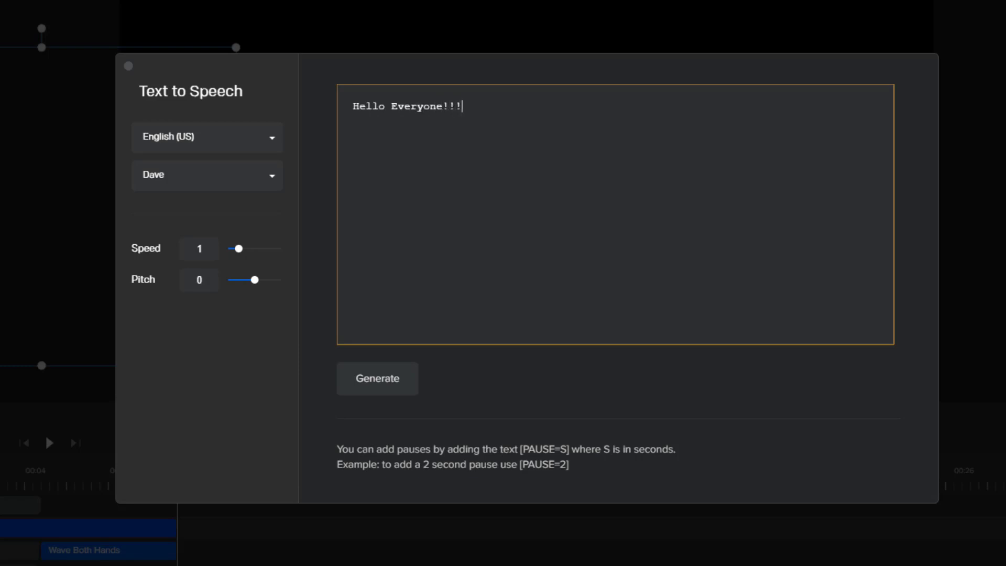
pyautogui.press('Return')
pyautogui.press('Return')
pyautogui.write('Welcome to the show.')
pyautogui.press('Return')
pyautogui.press('Return')
pyautogui.write('I am your host sally.')
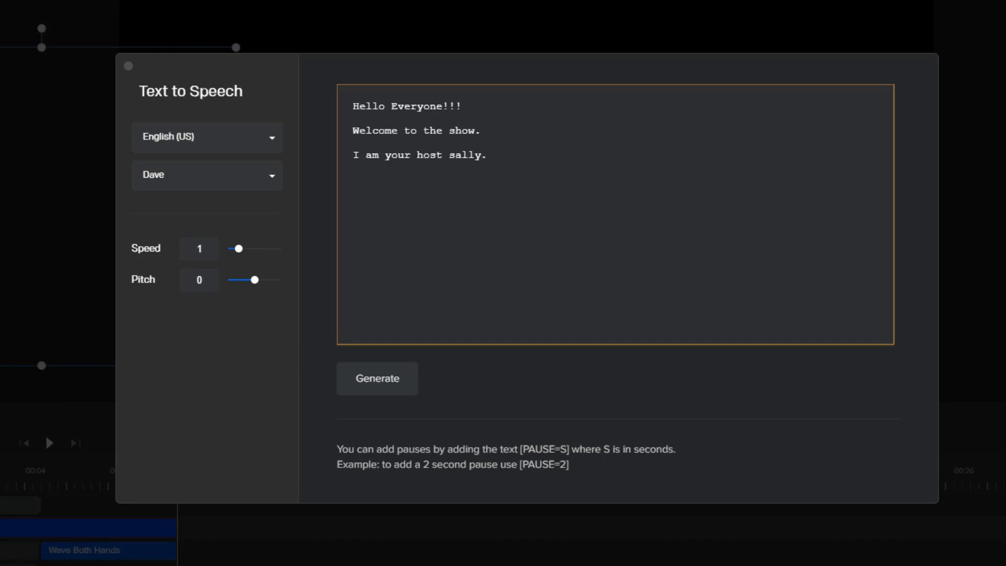
# - Add the closing line "Please welcome Team A on the stage." to the speech script
pyautogui.press('Return')
pyautogui.press('Return')
pyautogui.write('Please welcome Tea')
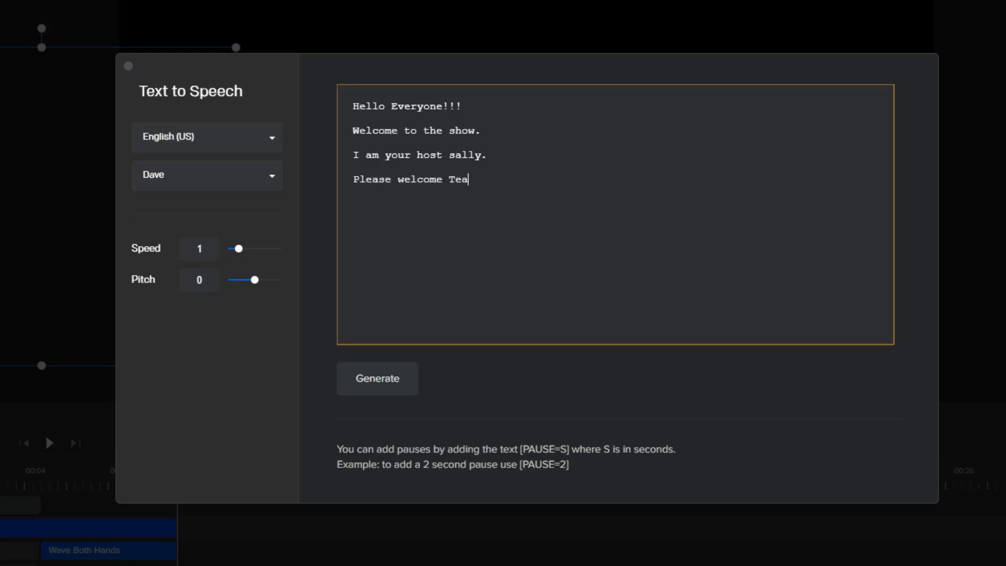
pyautogui.write('m A to the show')
pyautogui.press('BackSpace')
pyautogui.press('BackSpace')
pyautogui.press('BackSpace')
pyautogui.press('BackSpace')
pyautogui.press('BackSpace')
pyautogui.press('BackSpace')
pyautogui.press('BackSpace')
pyautogui.press('BackSpace')
pyautogui.press('BackSpace')
pyautogui.press('BackSpace')
pyautogui.press('BackSpace')
pyautogui.press('BackSpace')
pyautogui.write('on the stage.')
pyautogui.press('Return')
# - Choose the Sally voice and reselect English (US) as the speech language
pyautogui.click(171, 180)
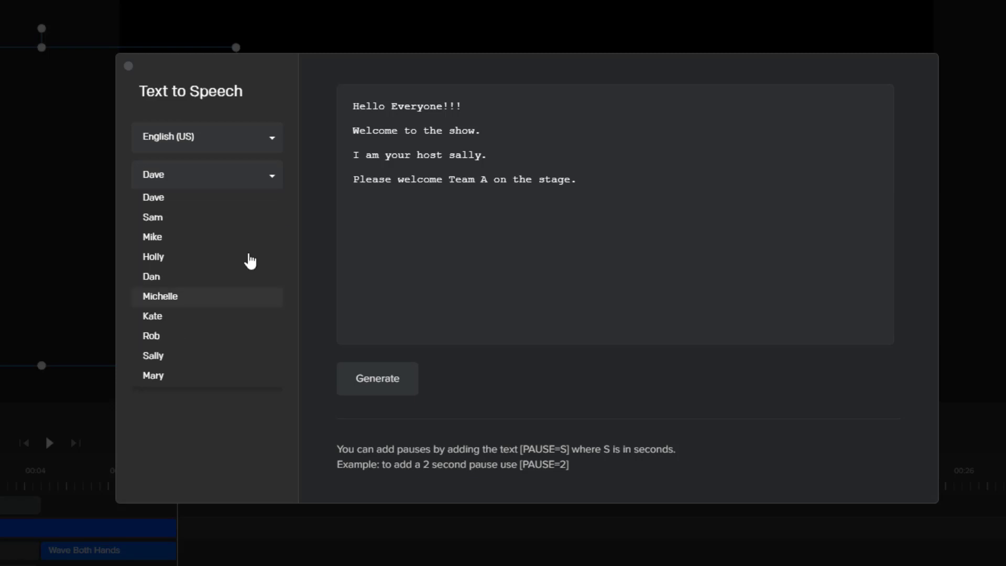
pyautogui.click(184, 360)
pyautogui.click(234, 139)
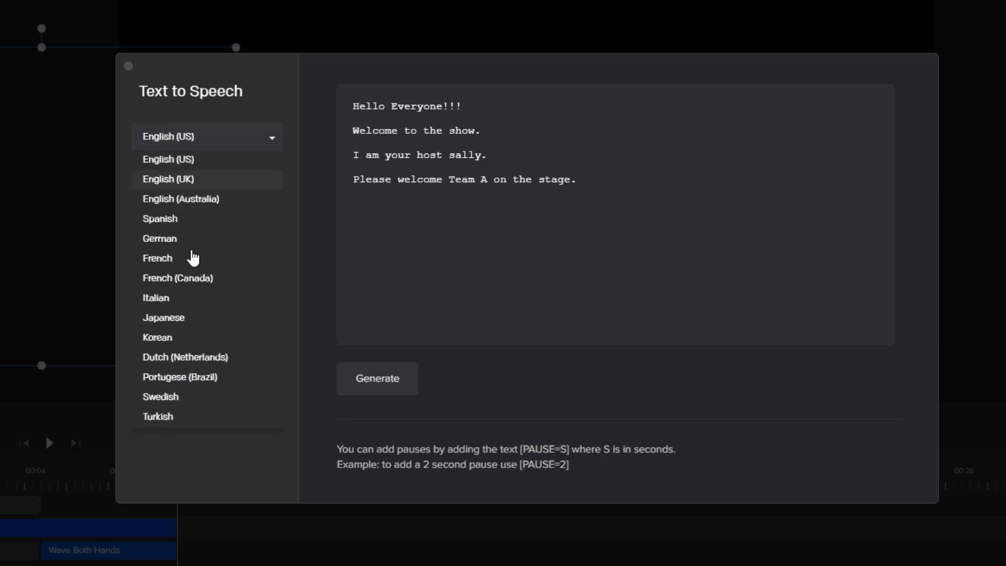
pyautogui.click(201, 162)
# - Insert [PAUSE=1] after "Hello Everyone!!!" in the script and generate the speech audio
pyautogui.click(436, 251)
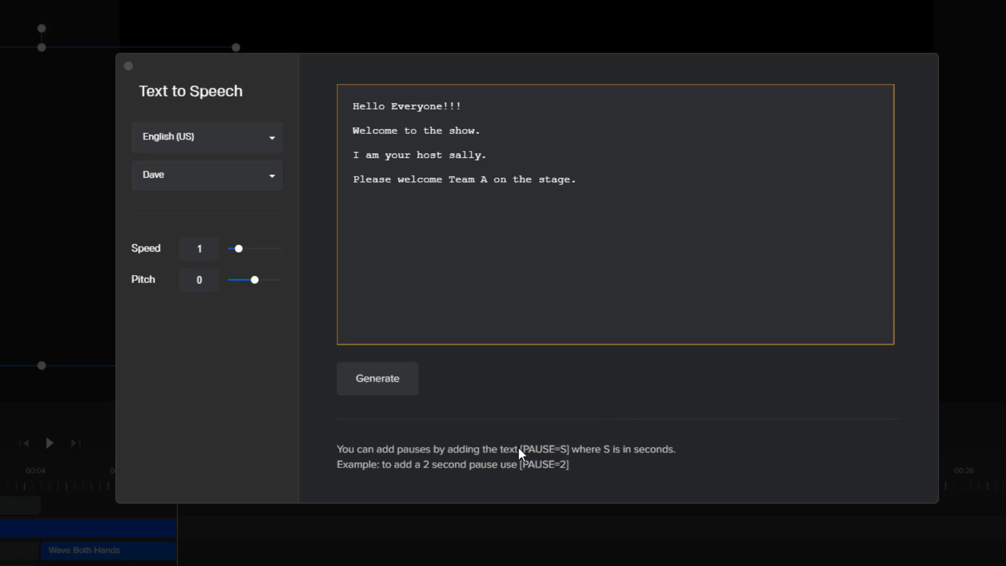
pyautogui.click(518, 100)
pyautogui.write('[PAUSE=1')
pyautogui.doubleClick(478, 106)
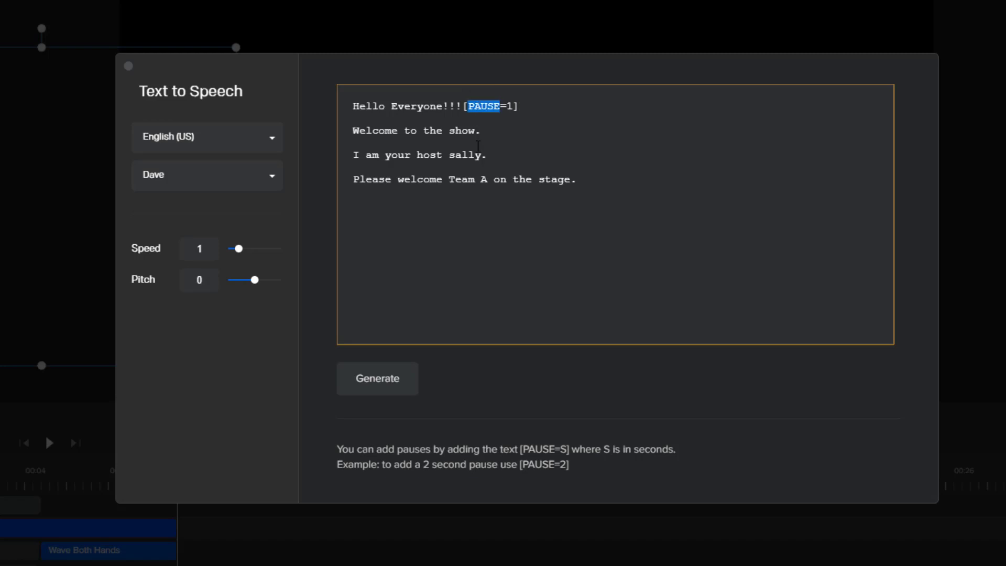
pyautogui.click(481, 130)
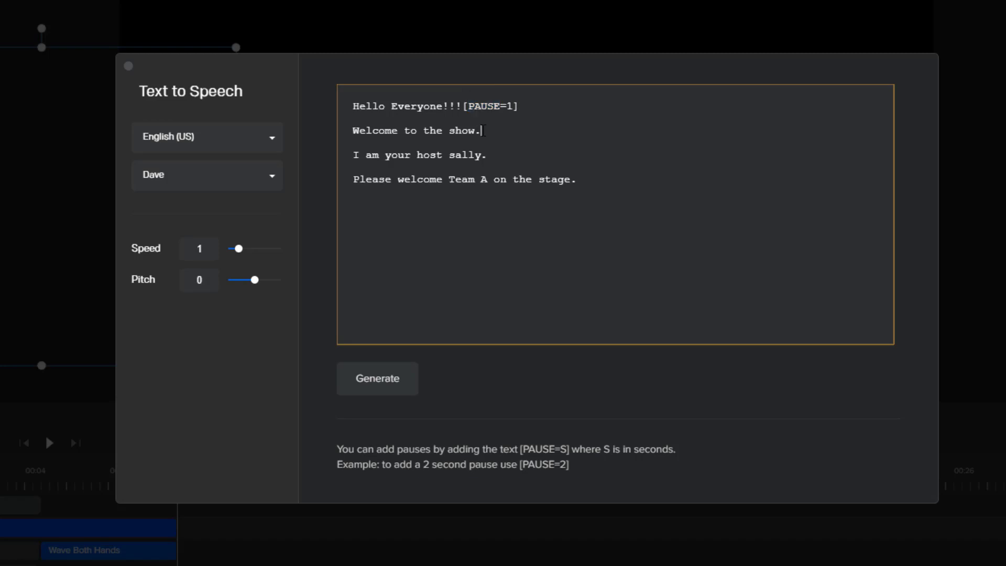
pyautogui.click(469, 105)
pyautogui.moveTo(469, 105); pyautogui.dragTo(500, 107)
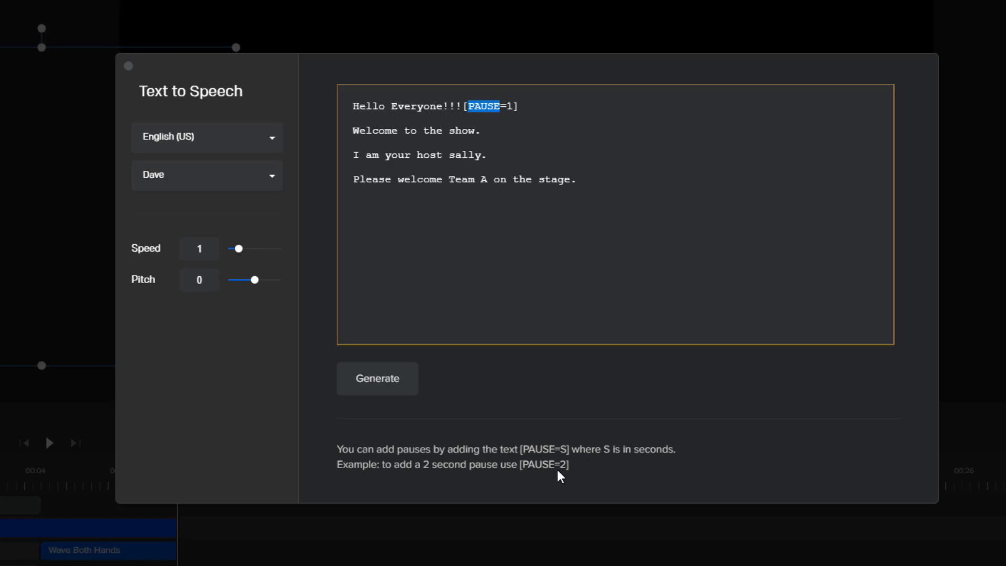
pyautogui.click(498, 131)
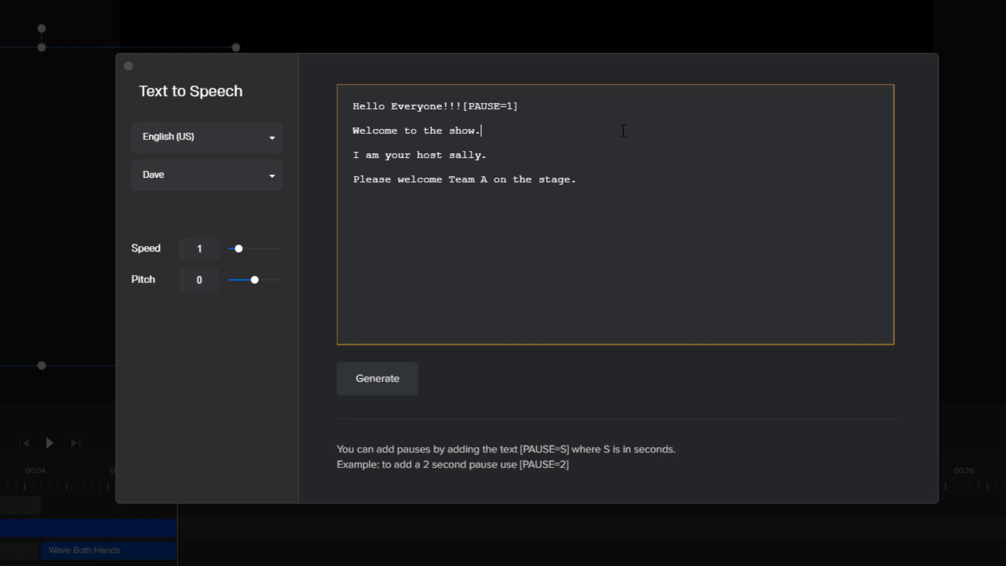
pyautogui.click(377, 387)
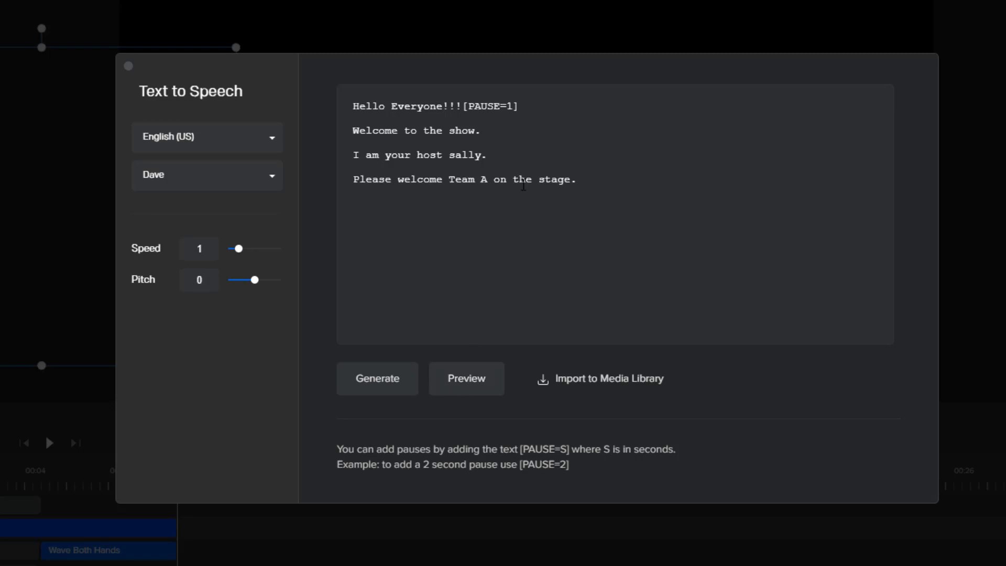
pyautogui.click(489, 183)
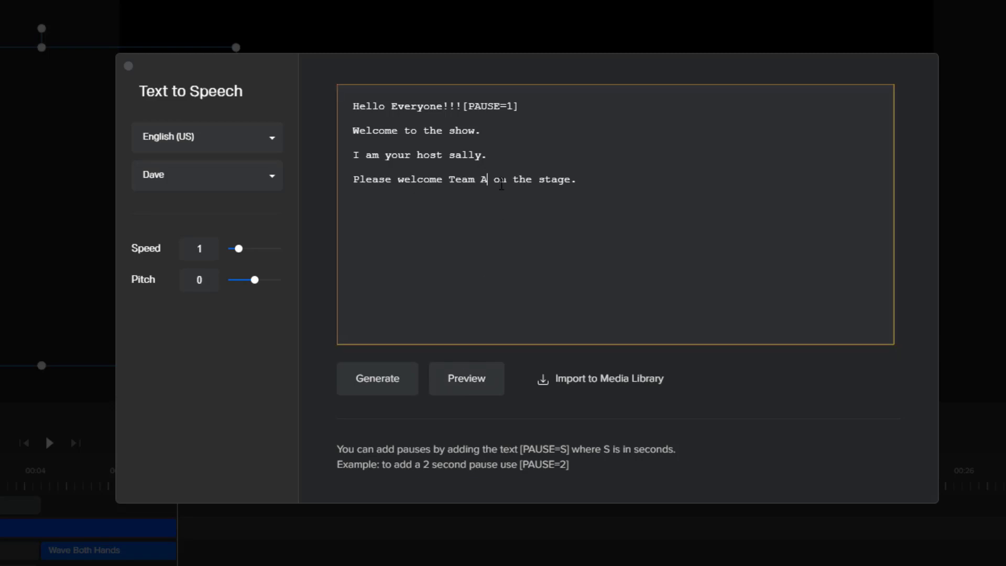
# - Switch the speech voice from Dave to Sally, keeping English (US) as the language
pyautogui.click(233, 184)
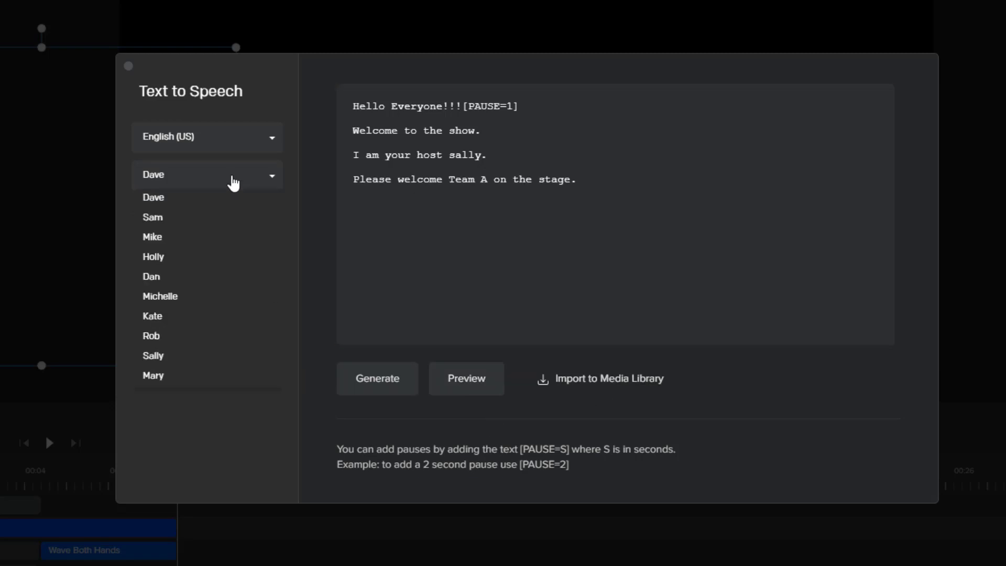
pyautogui.click(190, 148)
pyautogui.click(188, 148)
pyautogui.click(194, 142)
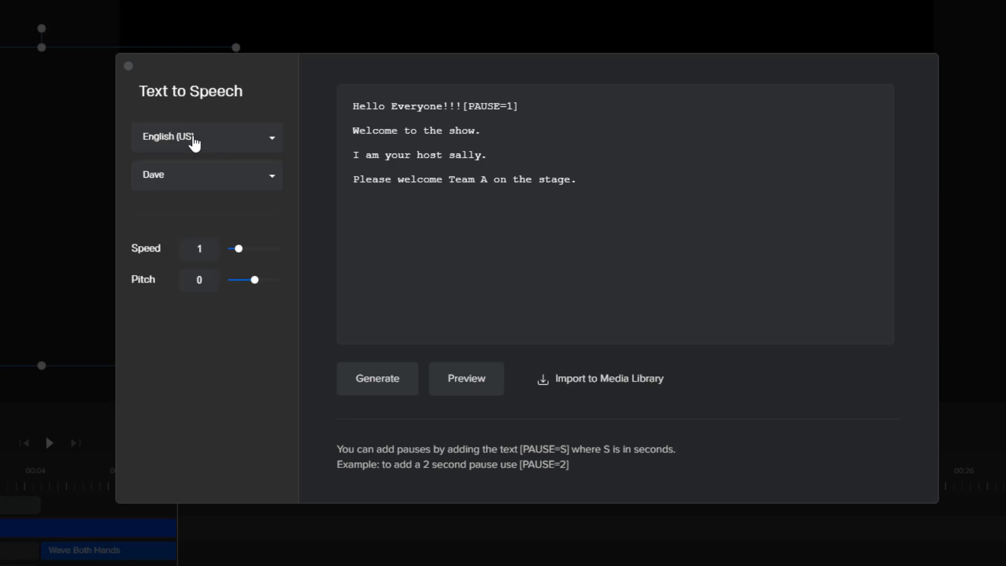
pyautogui.click(171, 176)
pyautogui.click(174, 356)
# - Insert a semicolon after "Team A" in the closing line and generate the speech audio
pyautogui.click(488, 179)
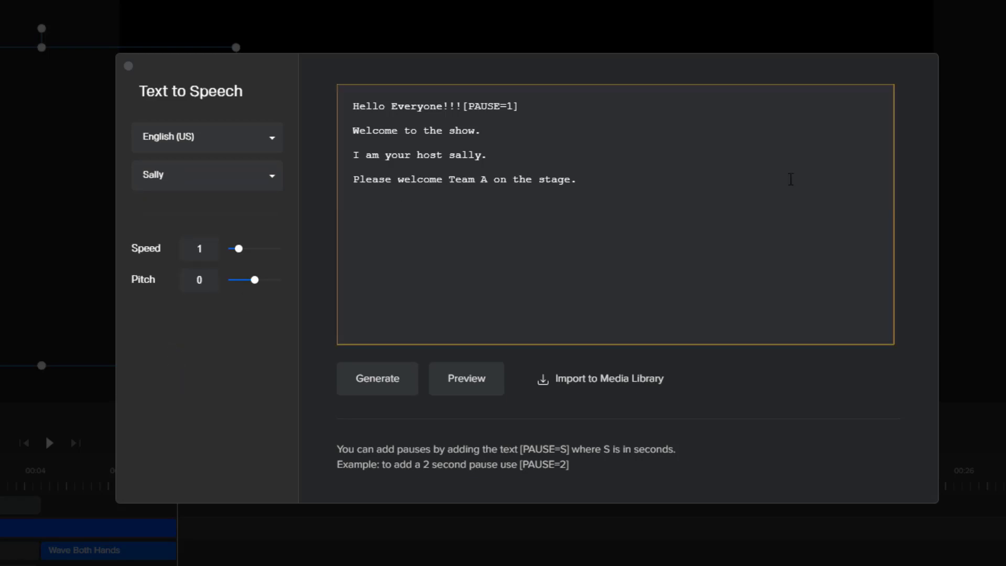
pyautogui.write(';')
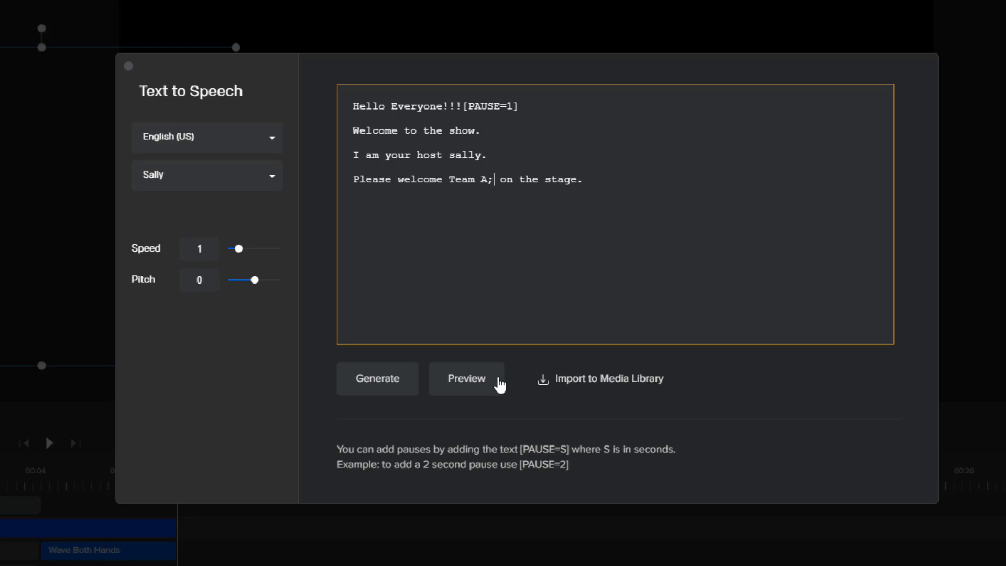
pyautogui.click(384, 387)
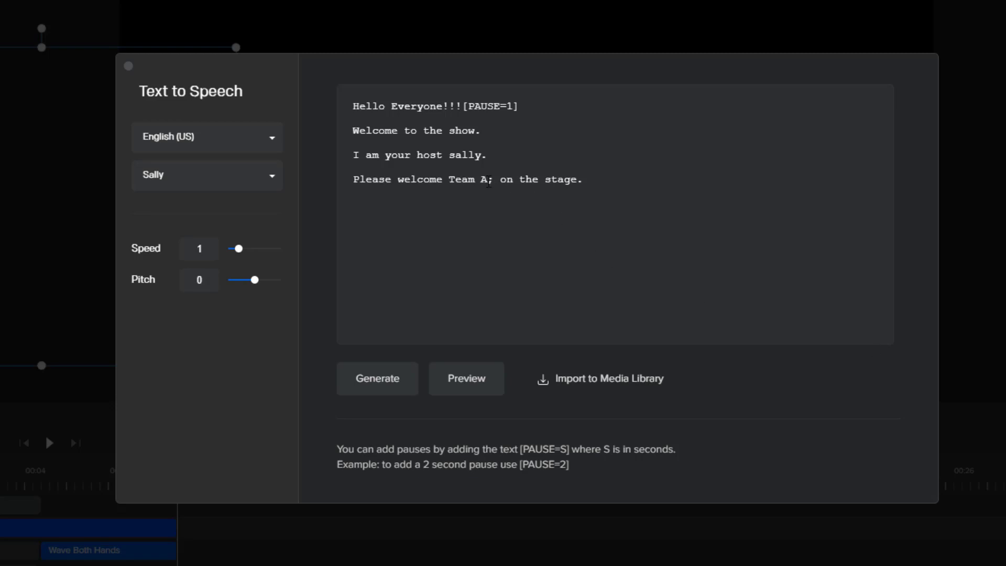
# - Add [PAUSE=1] at the end of the host introduction line and regenerate the speech
pyautogui.click(487, 153)
pyautogui.write('[')
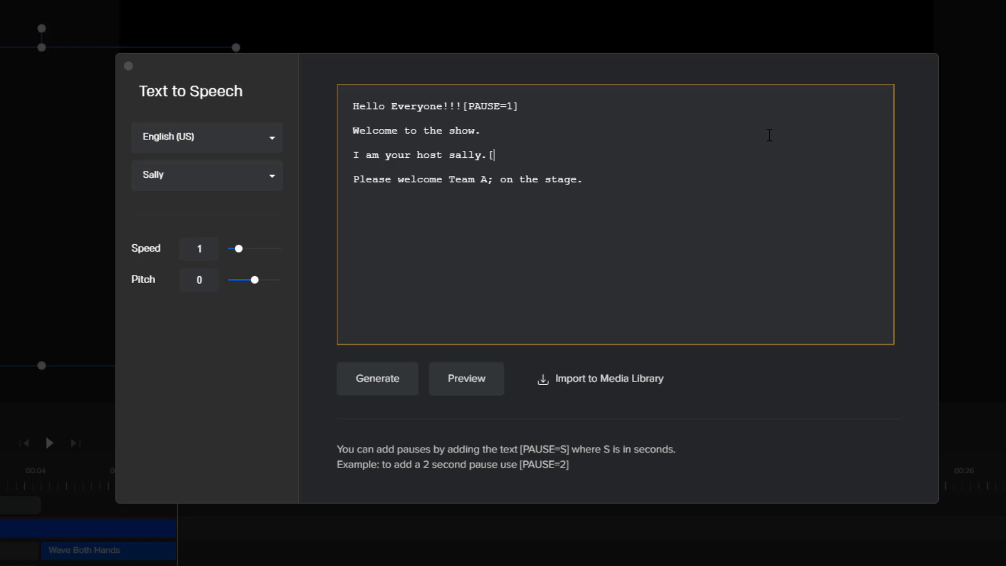
pyautogui.write('PAUSE=1]')
pyautogui.click(376, 389)
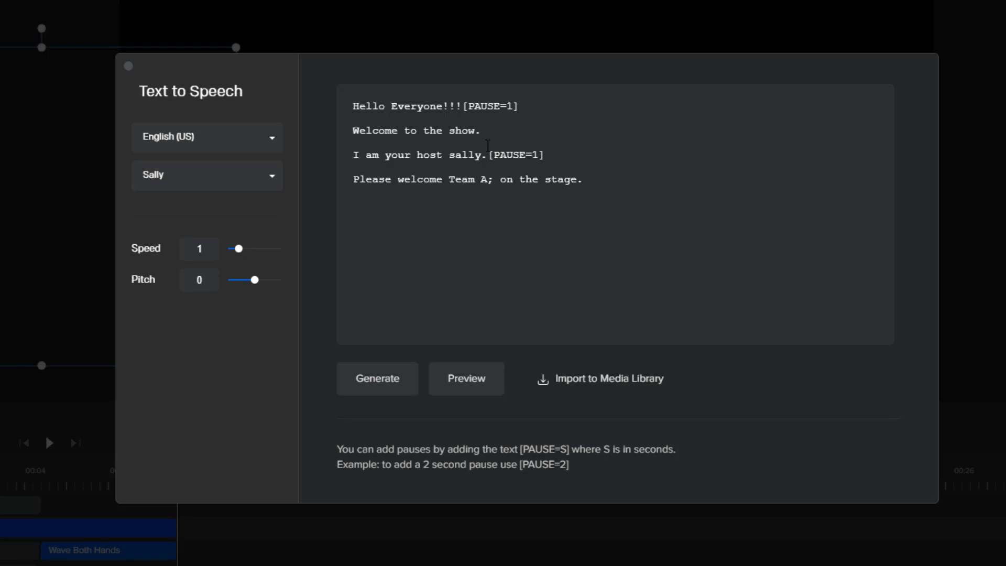
# - Copy the [PAUSE=1] tag from the host introduction line to the end of "Welcome to the show."
pyautogui.moveTo(488, 155); pyautogui.dragTo(545, 156)
pyautogui.hotkey('ctrl', 'c')
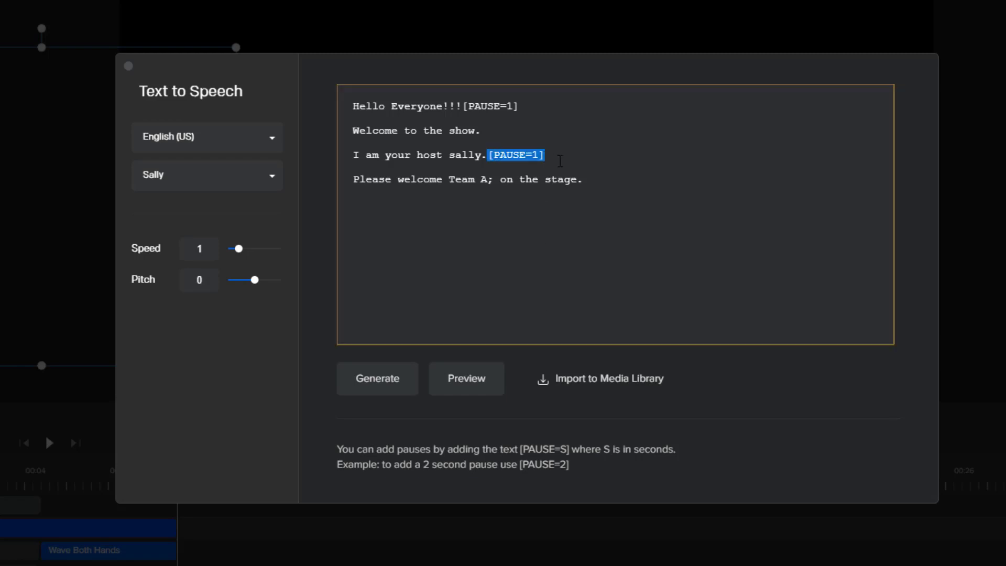
pyautogui.click(735, 131)
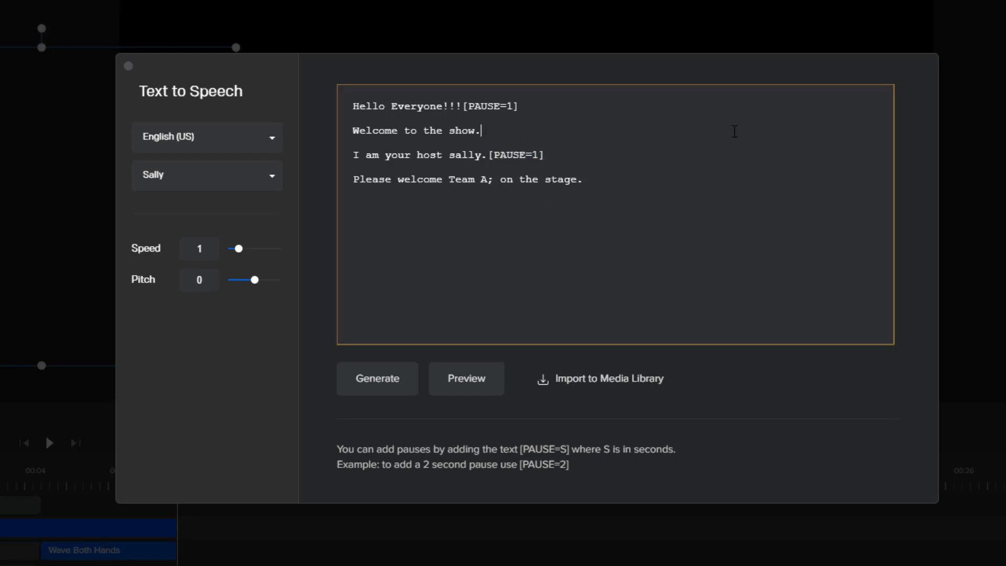
pyautogui.hotkey('ctrl', 'v')
# - Set the speech speed to 0.75 and generate the audio
pyautogui.moveTo(239, 249)
pyautogui.mouseDown()
pyautogui.moveTo(281, 259)
pyautogui.moveTo(225, 257)
pyautogui.mouseUp()
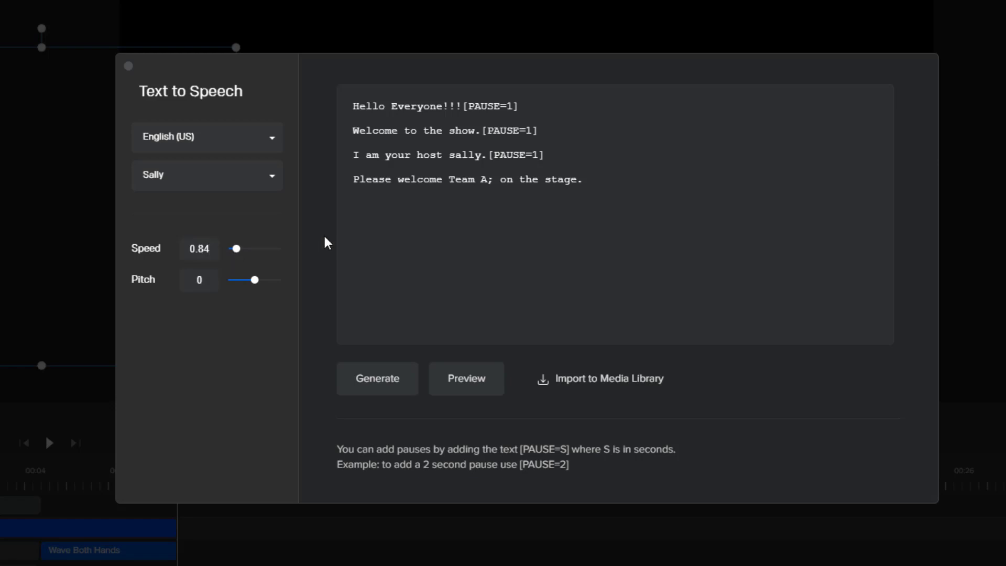
pyautogui.press('BackSpace')
pyautogui.press('BackSpace')
pyautogui.press('BackSpace')
pyautogui.press('BackSpace')
pyautogui.write('0.75')
pyautogui.click(395, 386)
# - Set the speech speed to 0.95 and regenerate the audio
pyautogui.click(234, 249)
pyautogui.write('0.95')
pyautogui.click(395, 388)
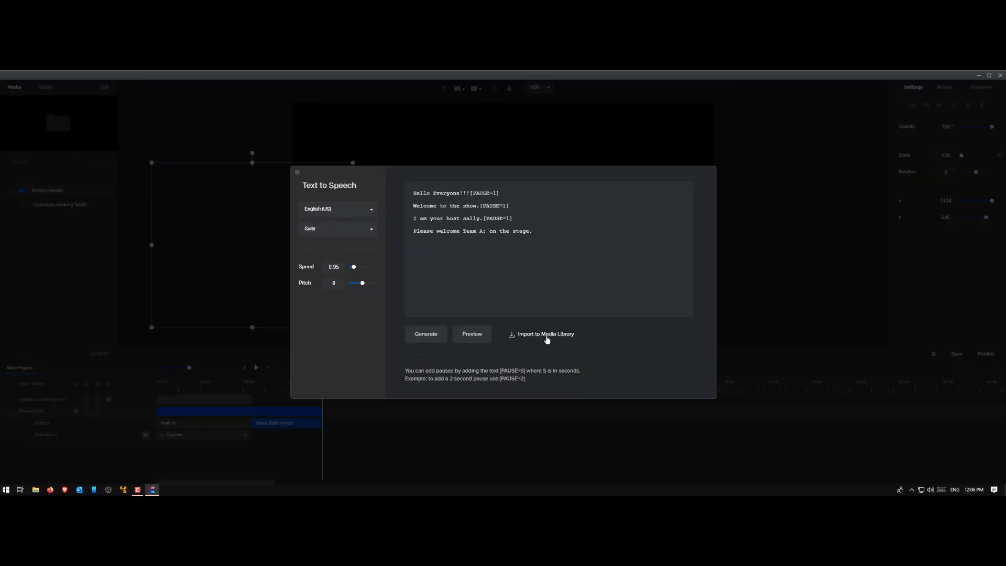
# - Import the generated speech into the media library, close the speech dialog and select the imported Text to Speech item
pyautogui.click(611, 387)
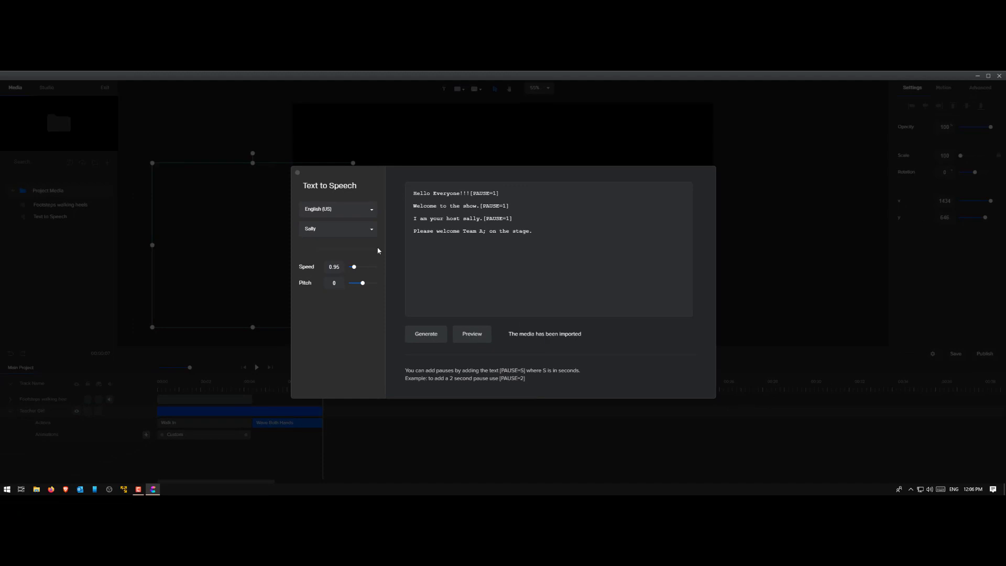
pyautogui.click(277, 143)
pyautogui.click(80, 224)
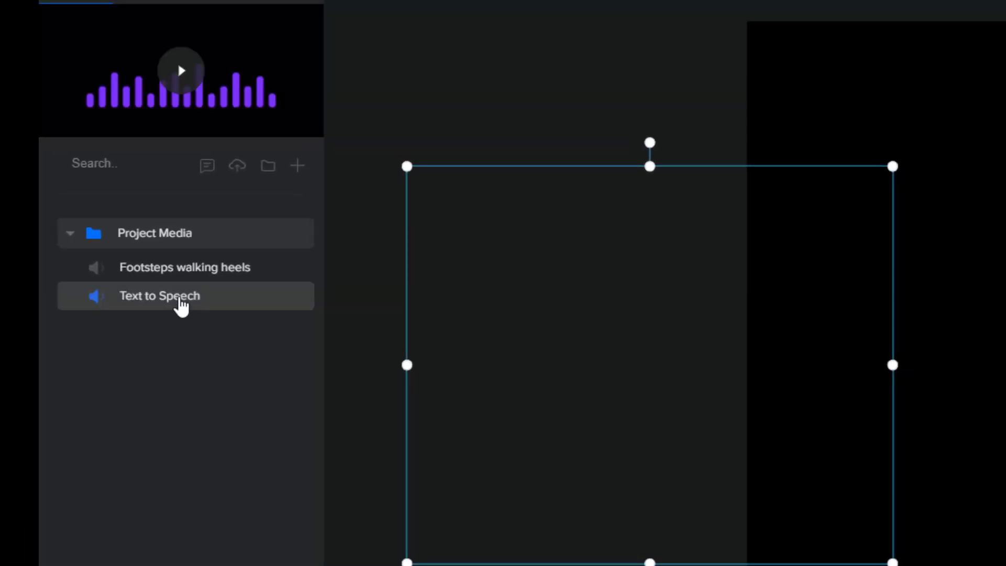
# - Rename the Text to Speech audio in the project media as "Welcome TeamA"
pyautogui.click(179, 300)
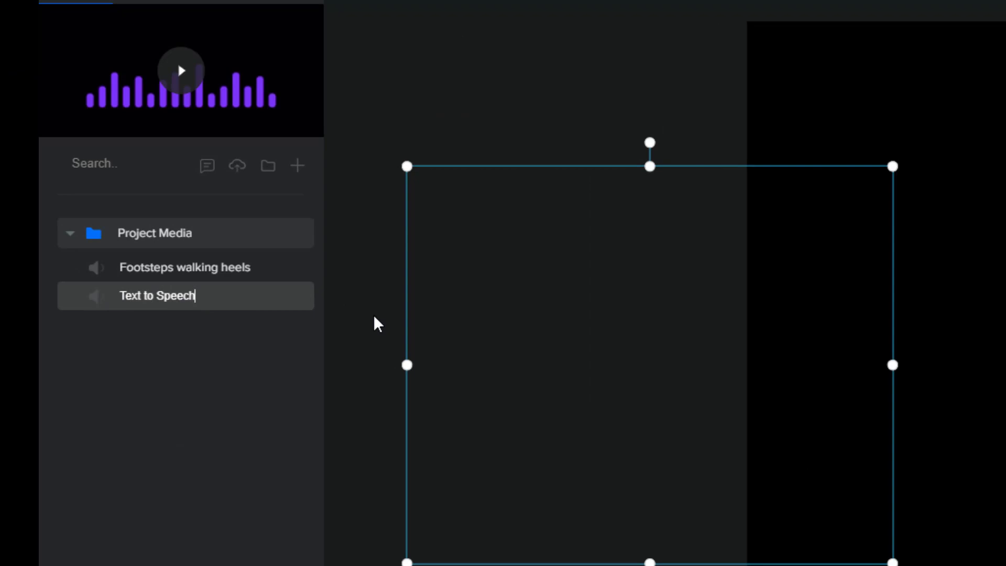
pyautogui.press('BackSpace')
pyautogui.press('BackSpace')
pyautogui.press('BackSpace')
pyautogui.press('BackSpace')
pyautogui.press('BackSpace')
pyautogui.press('BackSpace')
pyautogui.press('BackSpace')
pyautogui.press('BackSpace')
pyautogui.press('BackSpace')
pyautogui.press('BackSpace')
pyautogui.press('BackSpace')
pyautogui.press('BackSpace')
pyautogui.press('BackSpace')
pyautogui.press('BackSpace')
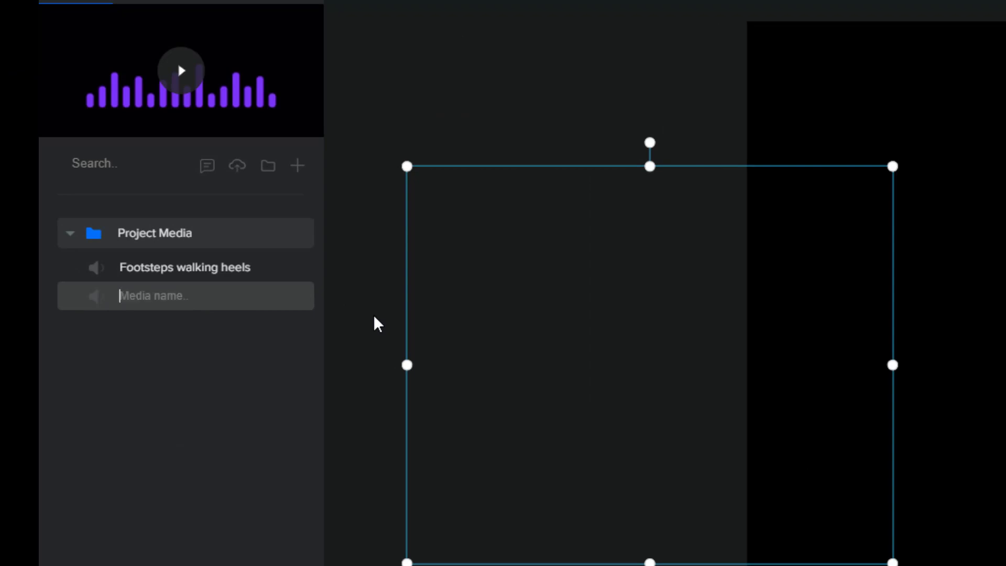
pyautogui.write('Welcome Team')
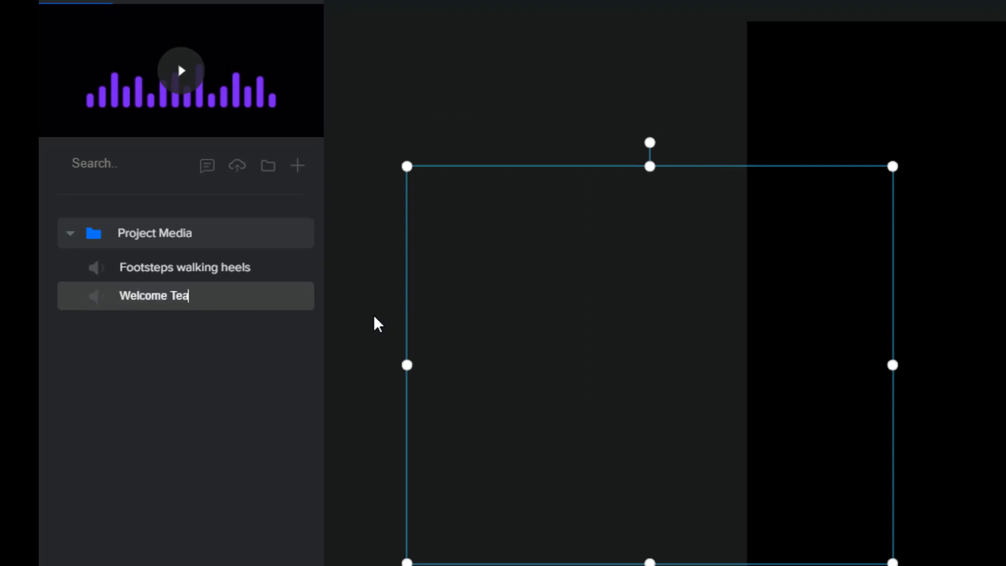
pyautogui.write('A')
pyautogui.press('Return')
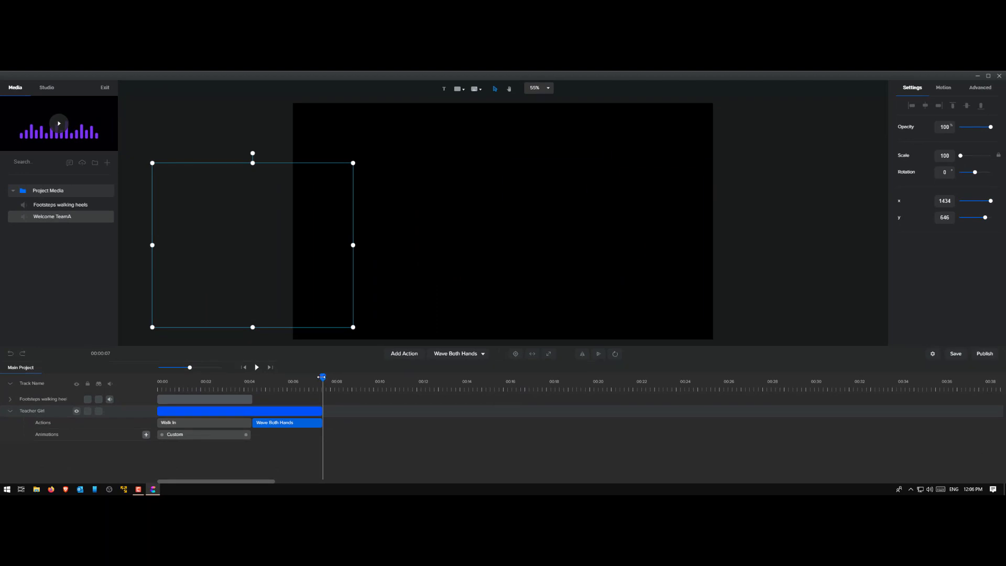
# - Add the Welcome TeamA audio to the timeline at about 4 seconds, where the Walk In action ends
pyautogui.moveTo(322, 376); pyautogui.dragTo(253, 379)
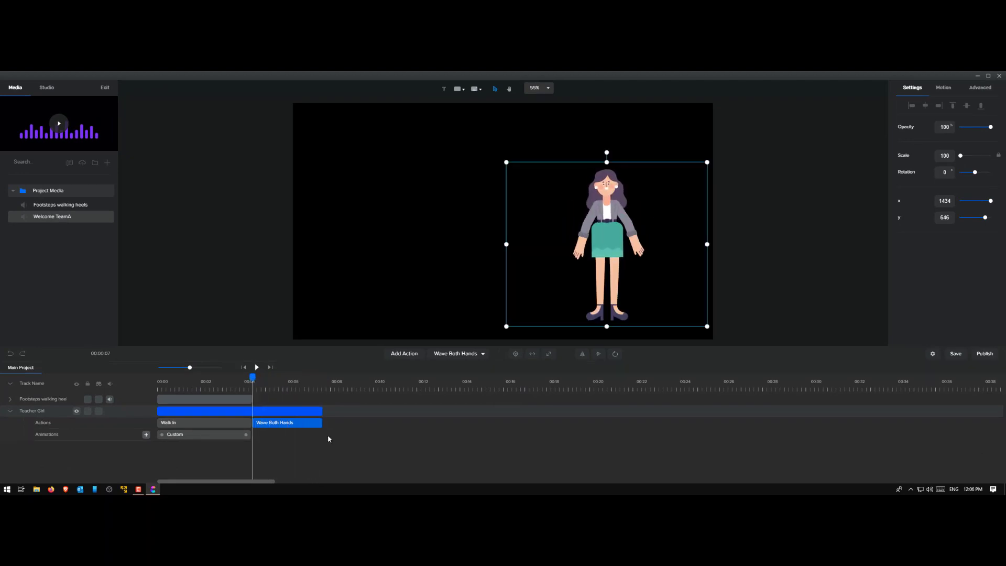
pyautogui.moveTo(289, 422)
pyautogui.moveTo(54, 219); pyautogui.dragTo(571, 222)
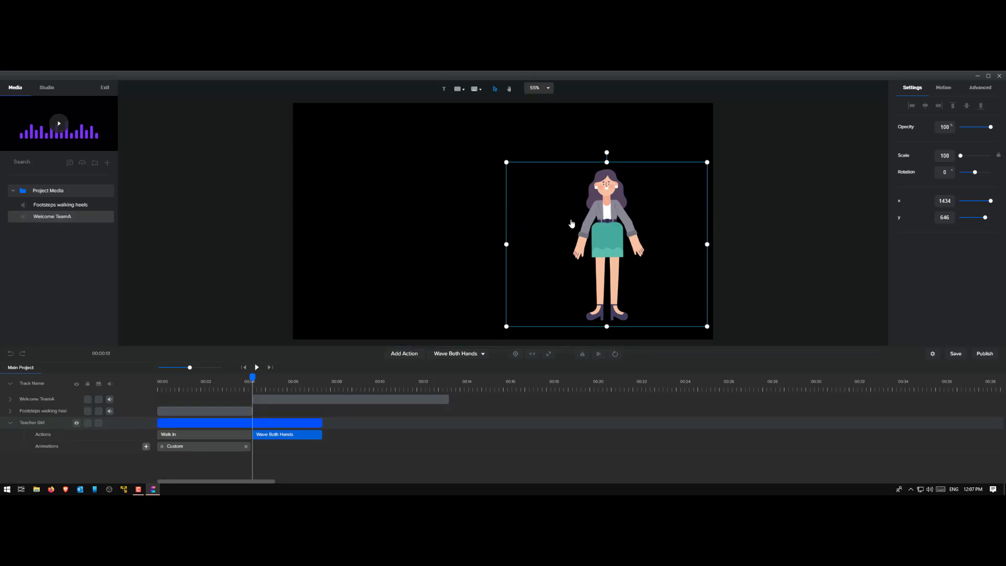
# - Play the Welcome TeamA voiceover against the animation and park the playhead at the end of Teacher Girl's clip
pyautogui.click(376, 399)
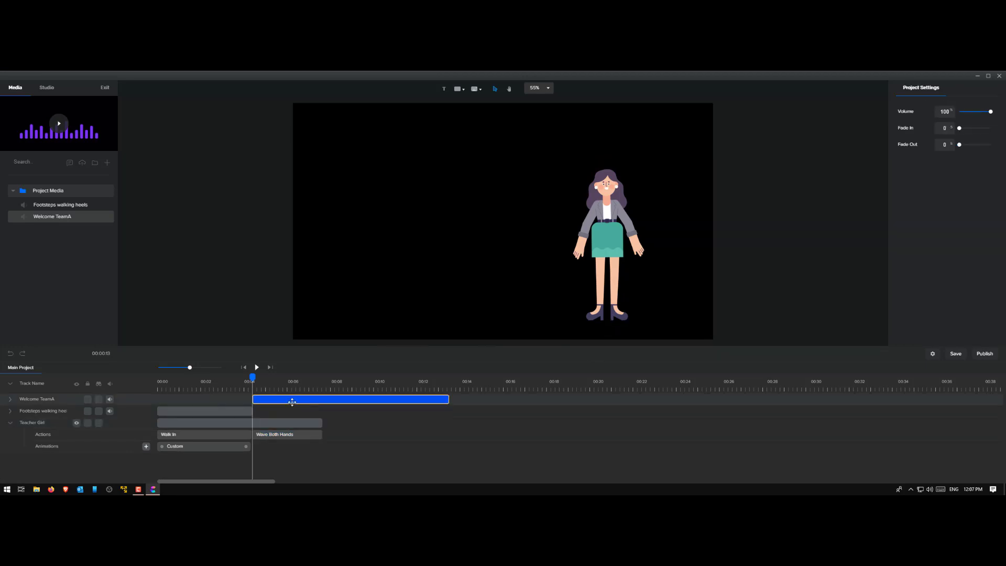
pyautogui.click(256, 367)
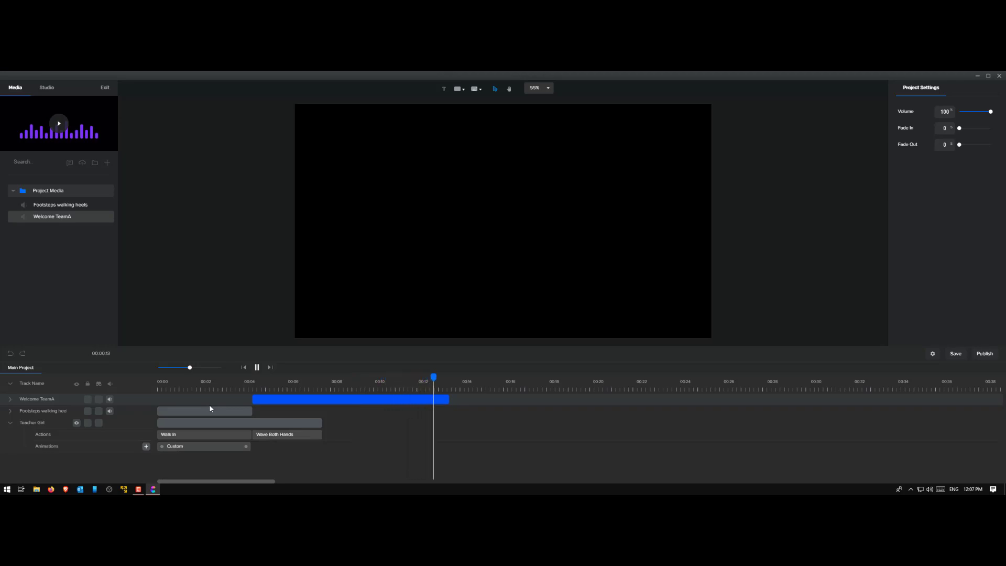
pyautogui.click(325, 391)
# - Add a Pointing action to the Teacher Girl track after Wave Both Hands
pyautogui.click(308, 423)
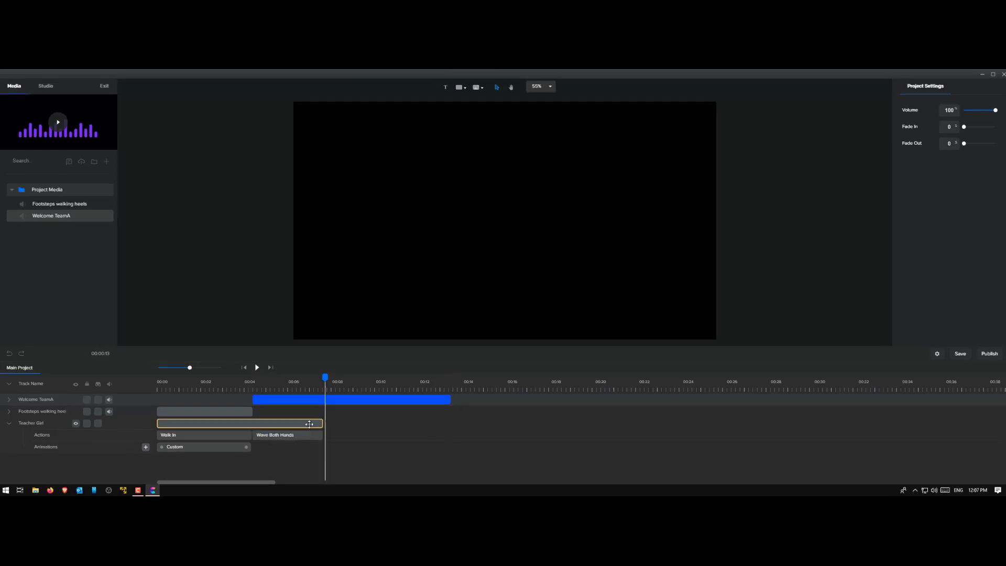
pyautogui.click(309, 424)
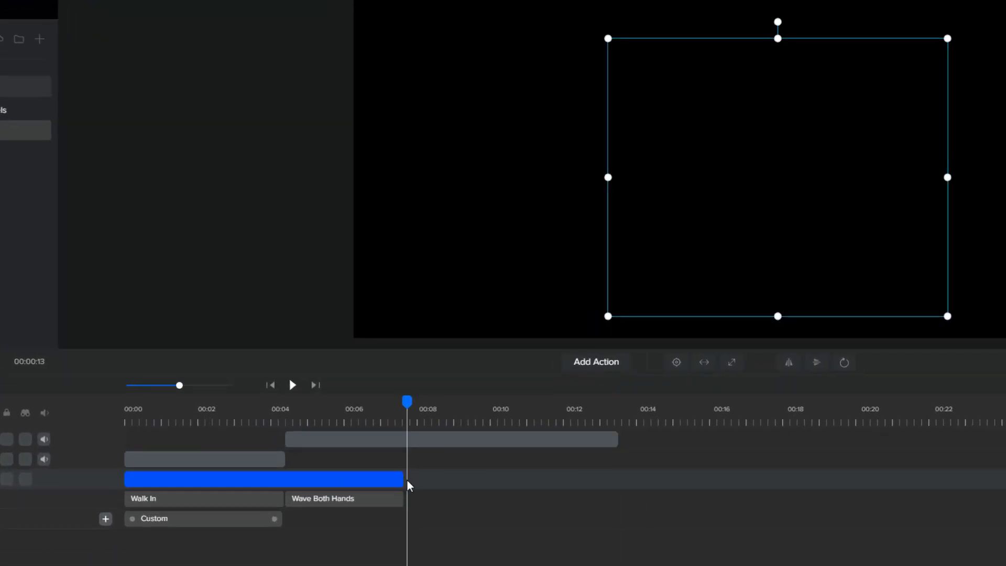
pyautogui.click(385, 504)
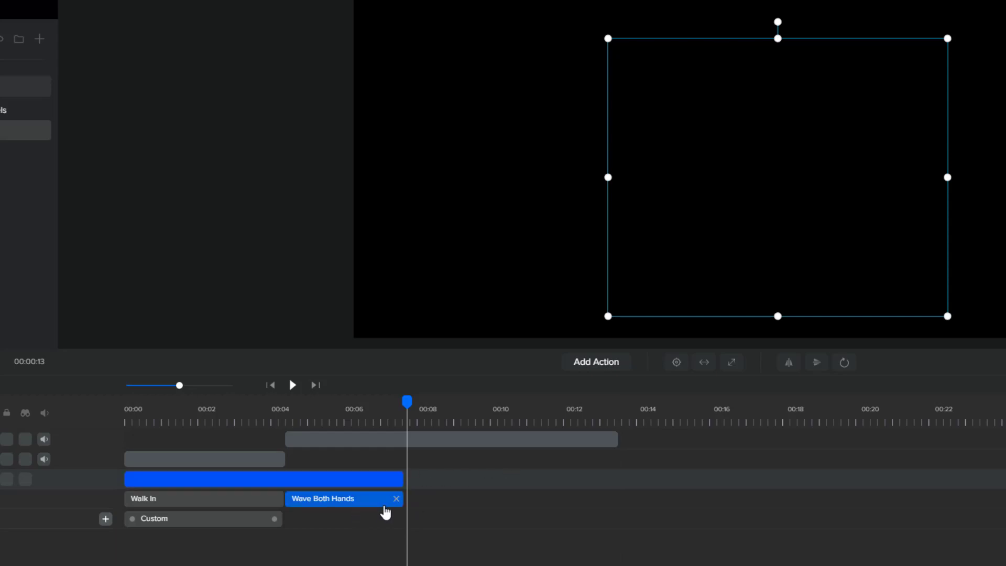
pyautogui.click(393, 479)
pyautogui.click(378, 424)
pyautogui.click(396, 480)
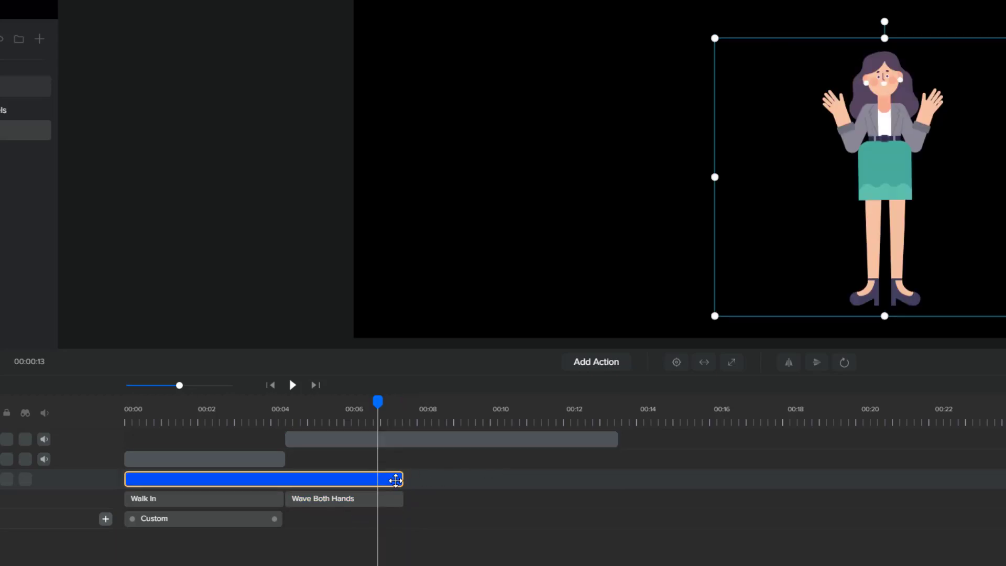
pyautogui.click(396, 480)
pyautogui.click(395, 480)
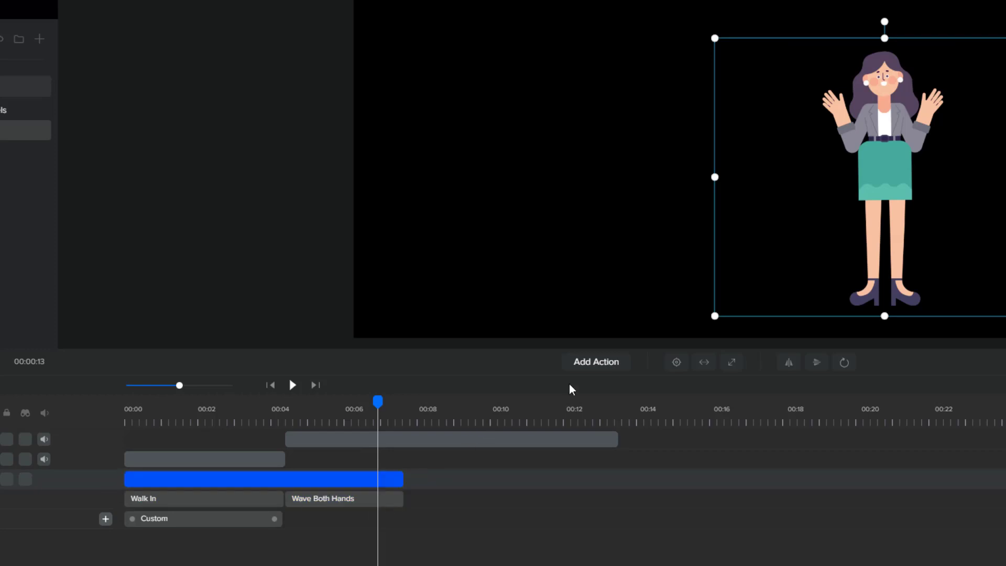
pyautogui.click(591, 370)
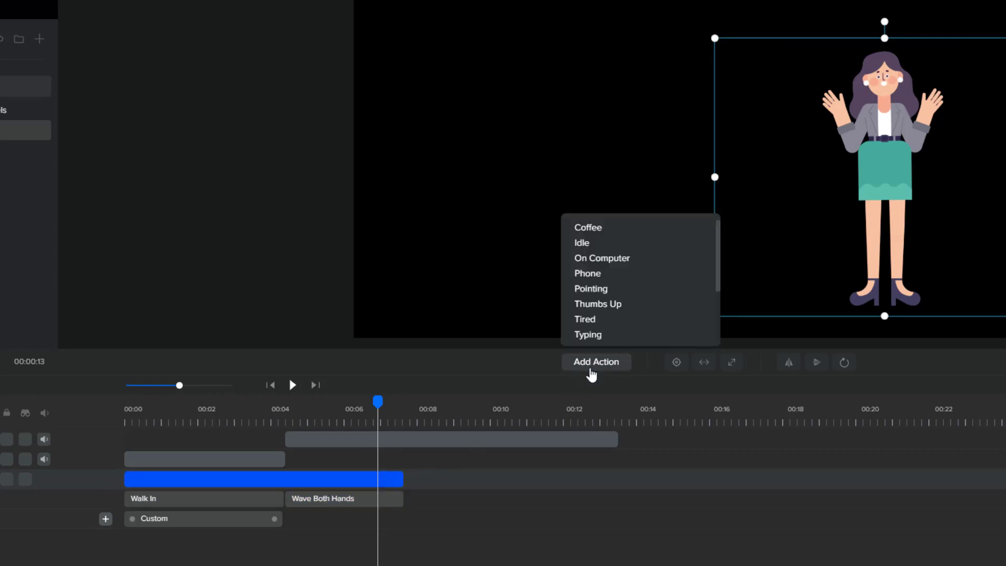
pyautogui.click(614, 368)
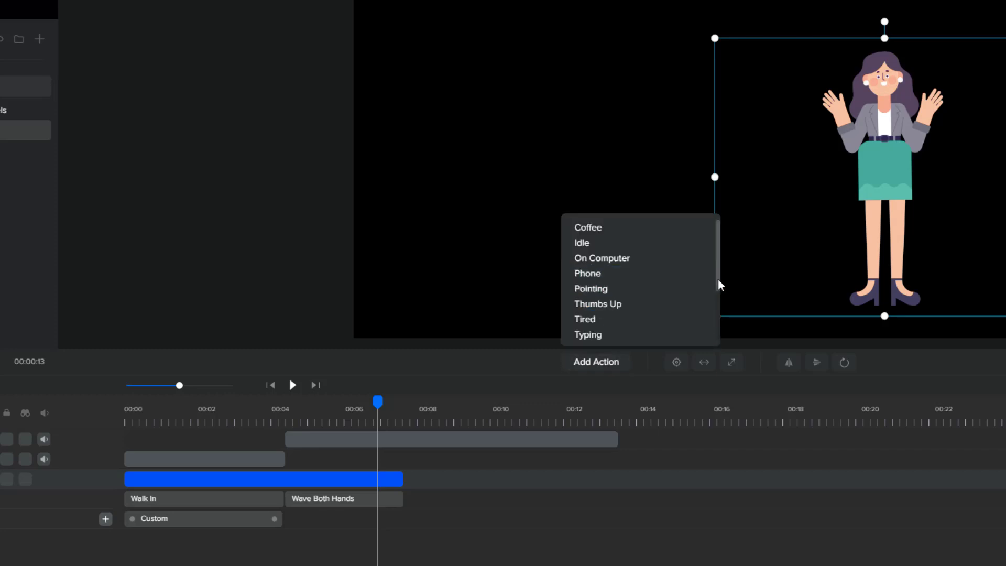
pyautogui.scroll(-3, 718, 288)
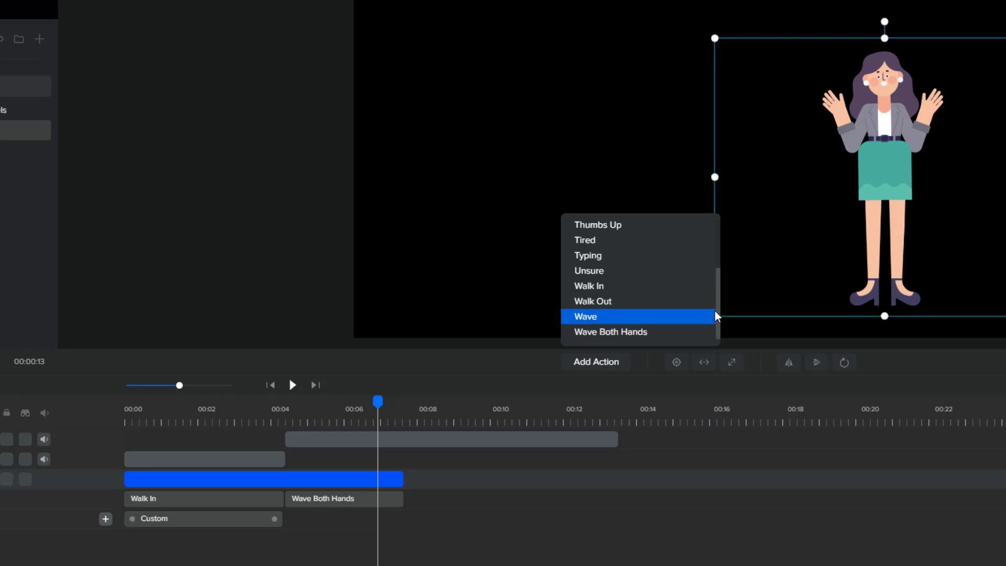
pyautogui.scroll(3, 718, 304)
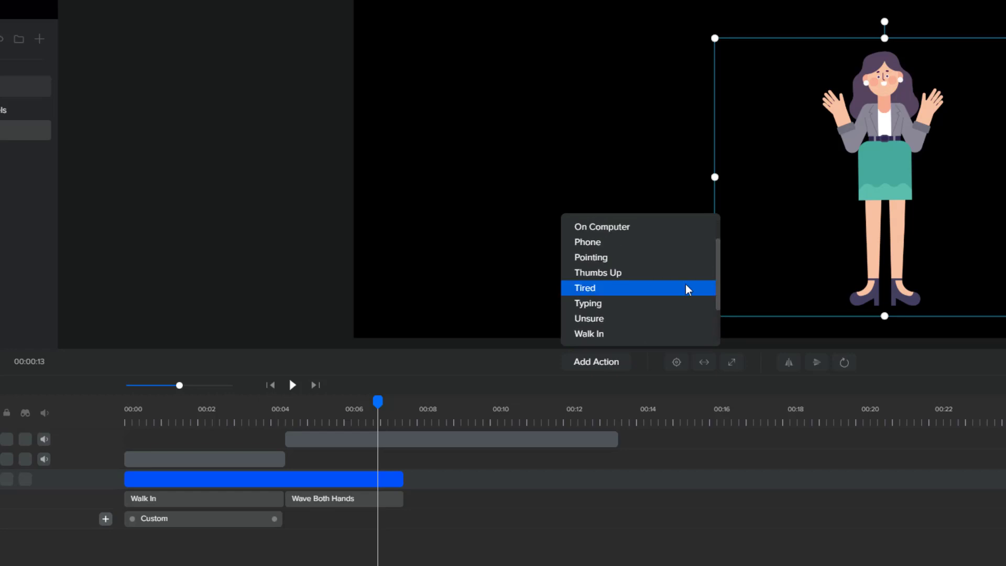
pyautogui.click(618, 256)
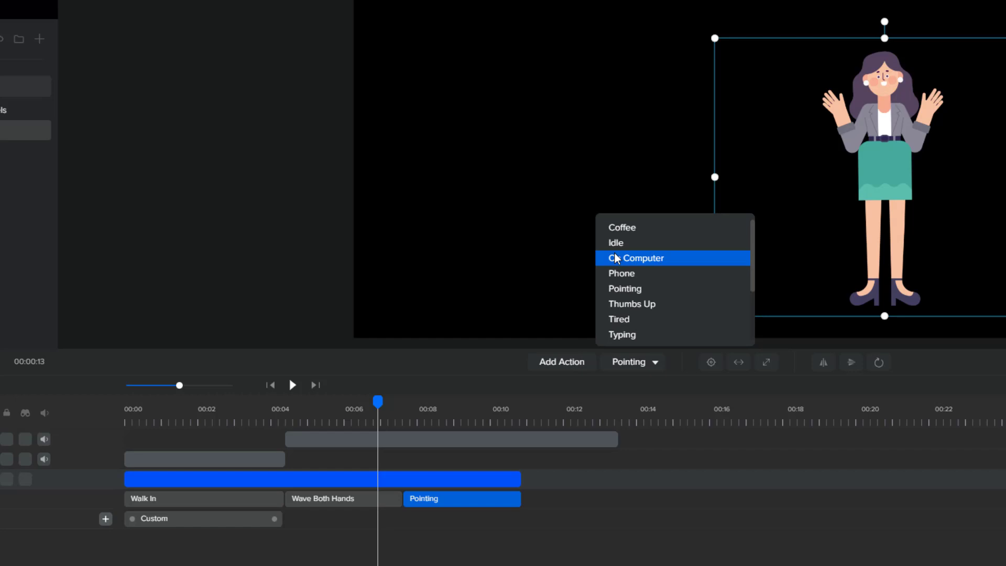
# - Play the scene through the Pointing action and return the playhead to about 9 seconds
pyautogui.click(293, 386)
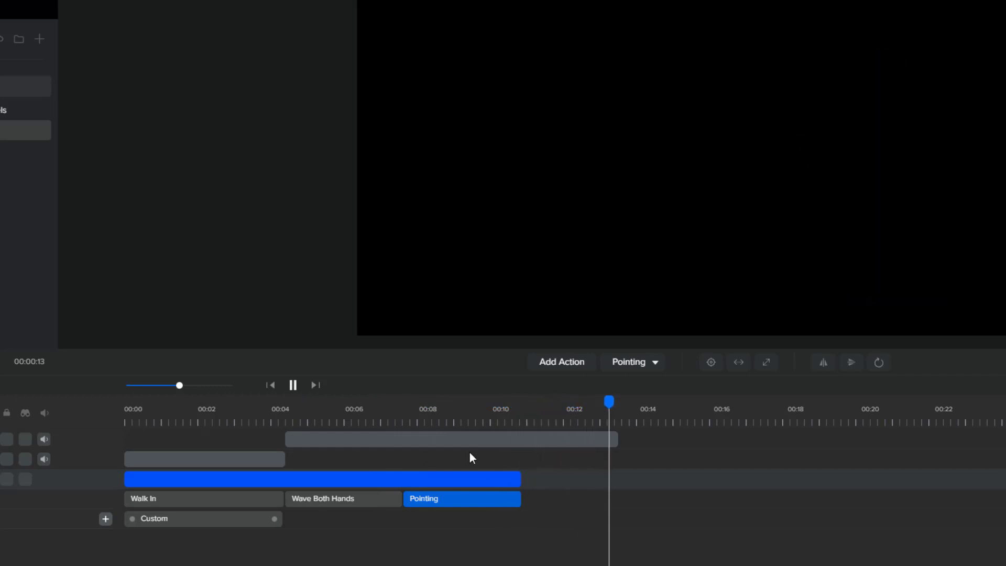
pyautogui.click(466, 420)
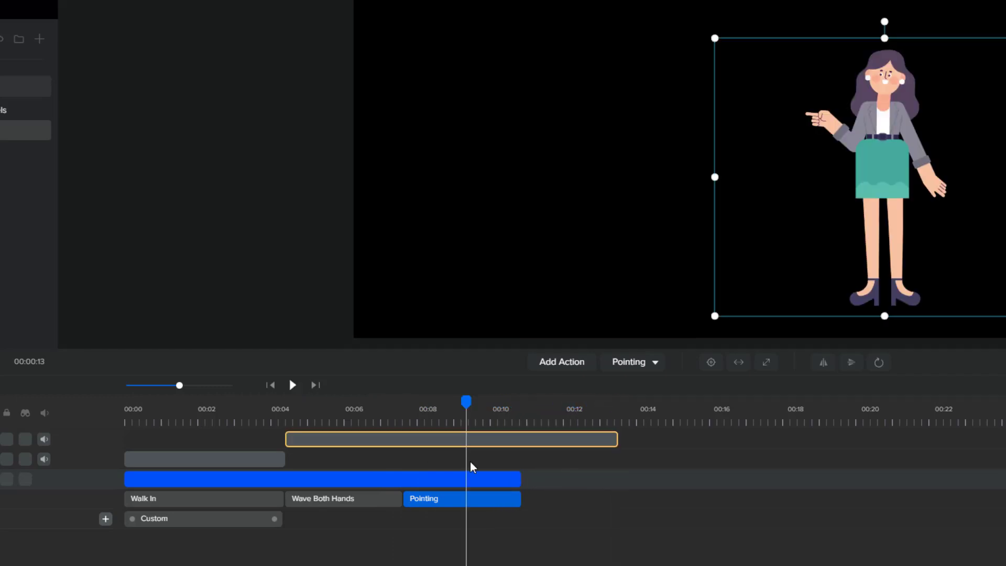
# - Change Teacher Girl's Pointing action to Wave Both Hands and add a new Pointing action after it
pyautogui.click(658, 365)
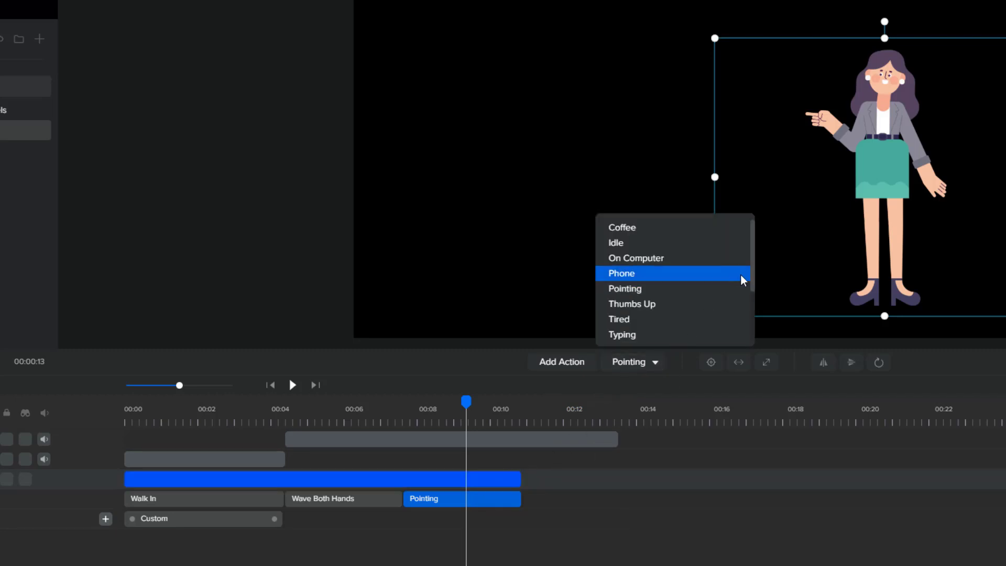
pyautogui.moveTo(752, 280); pyautogui.dragTo(754, 337)
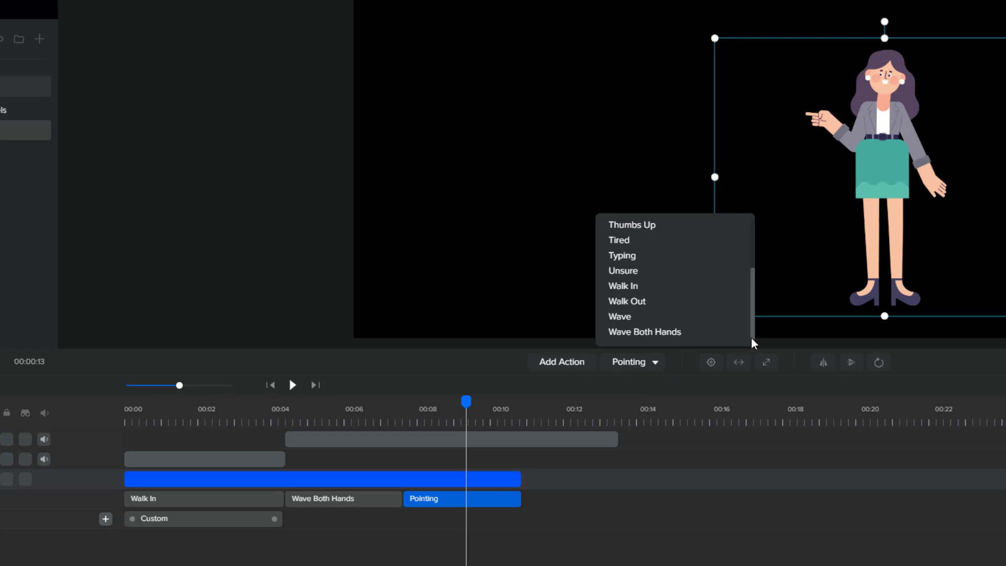
pyautogui.click(649, 335)
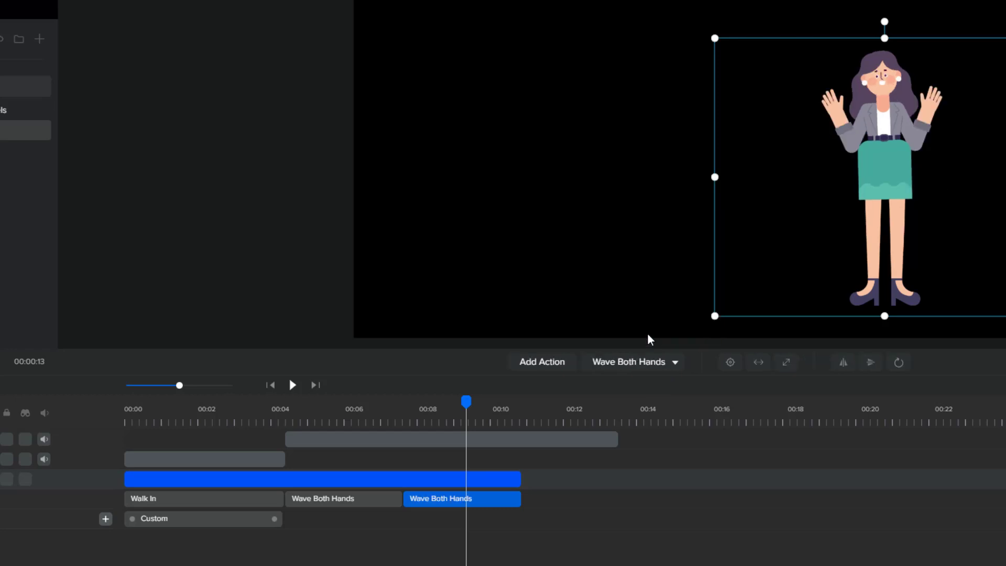
pyautogui.click(541, 364)
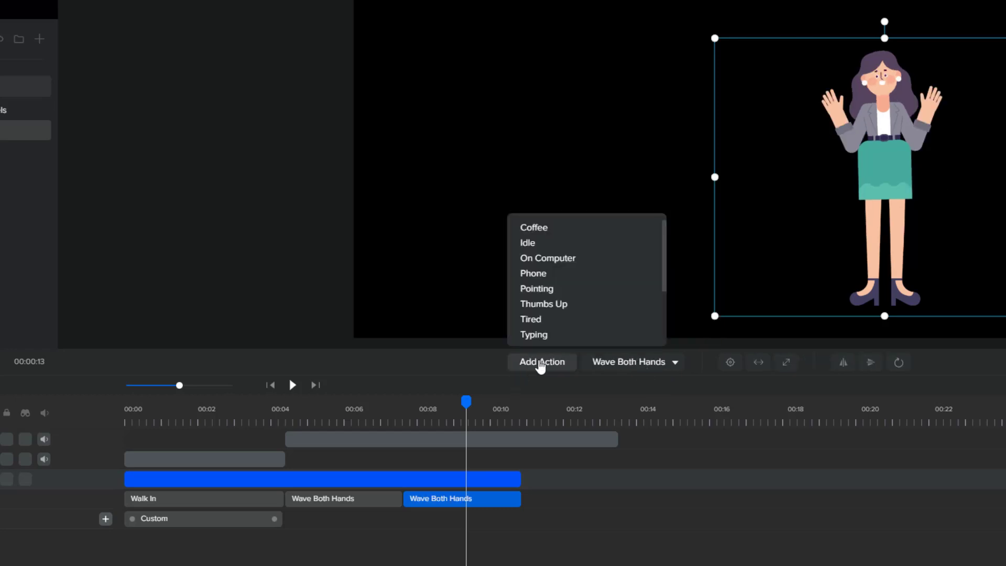
pyautogui.click(569, 289)
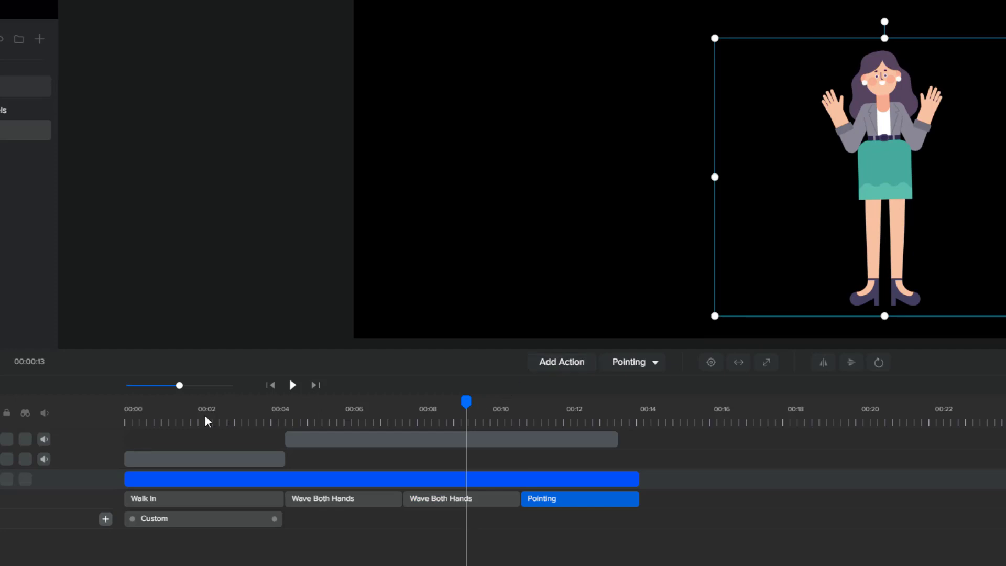
# - Play the scene from the start and trim the end of Teacher Girl's clip to match the end of the Welcome TeamA audio
pyautogui.click(129, 423)
pyautogui.click(292, 385)
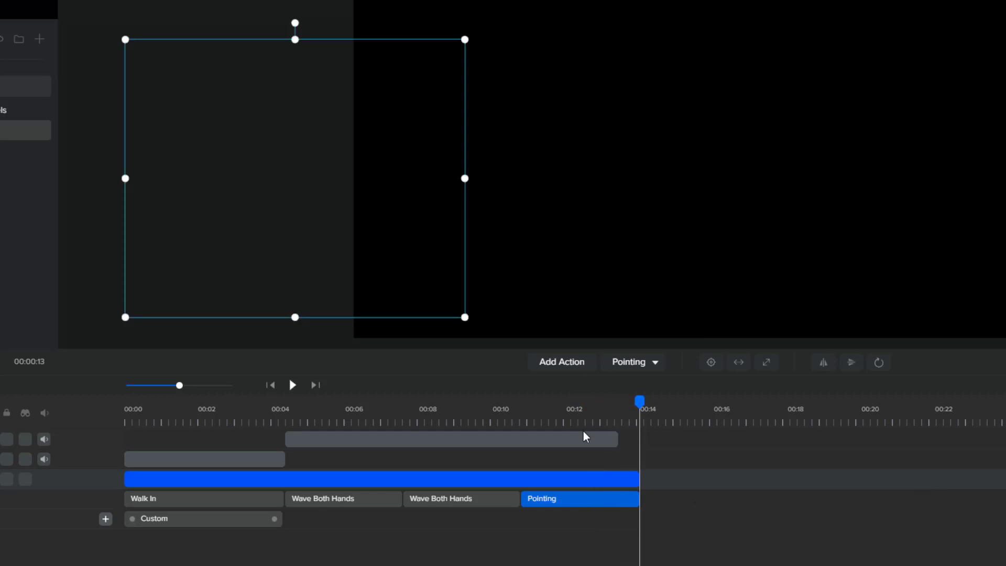
pyautogui.click(604, 478)
pyautogui.moveTo(639, 479); pyautogui.dragTo(617, 477)
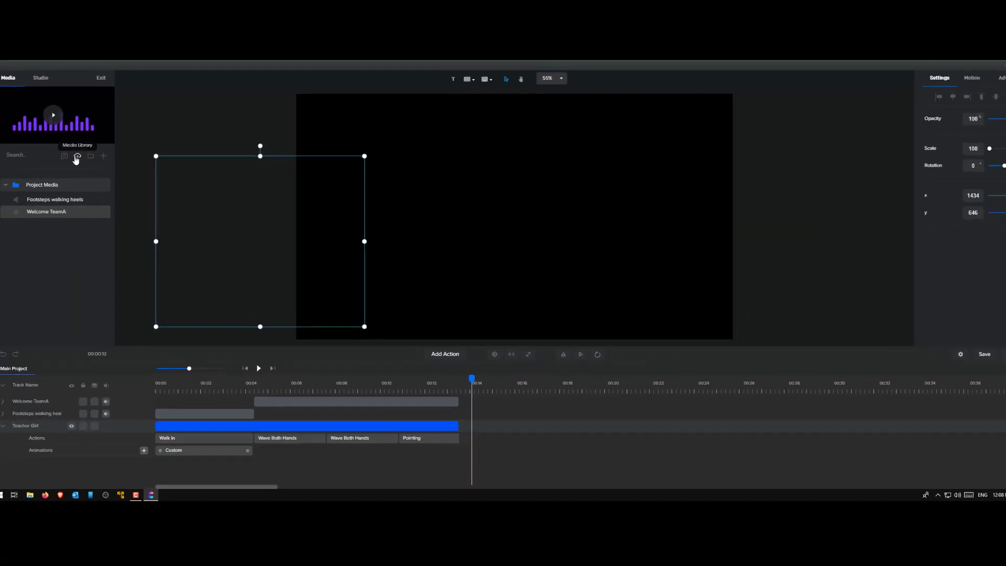
# - Import the wooden pier stock video from the Pexels videos in the media library into the project
pyautogui.click(81, 166)
pyautogui.click(74, 155)
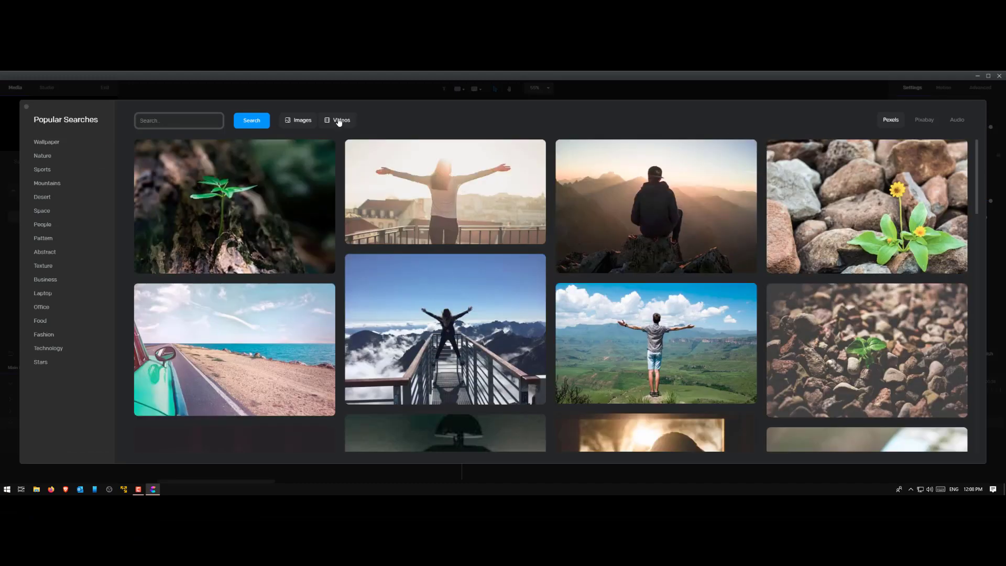
pyautogui.click(341, 121)
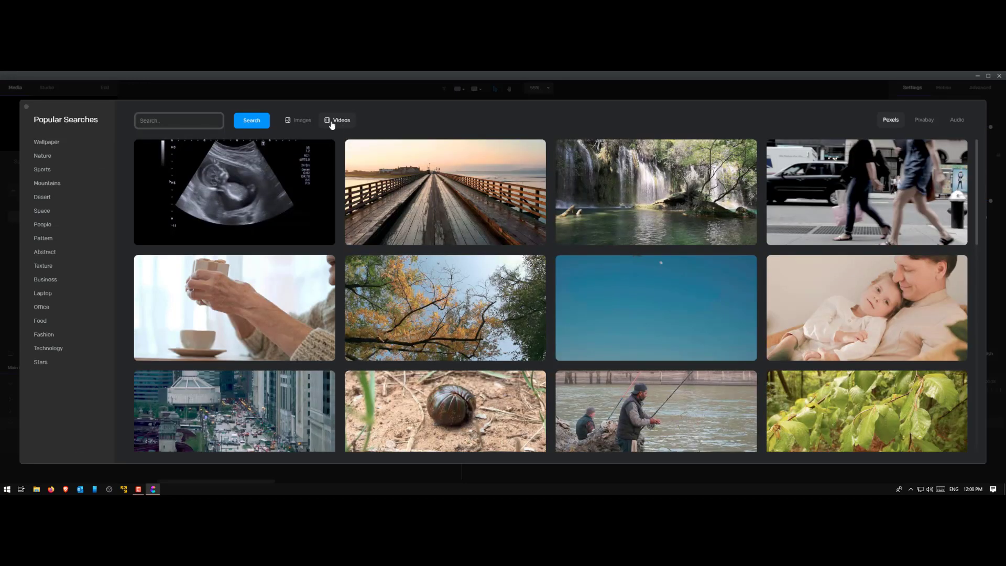
pyautogui.click(431, 217)
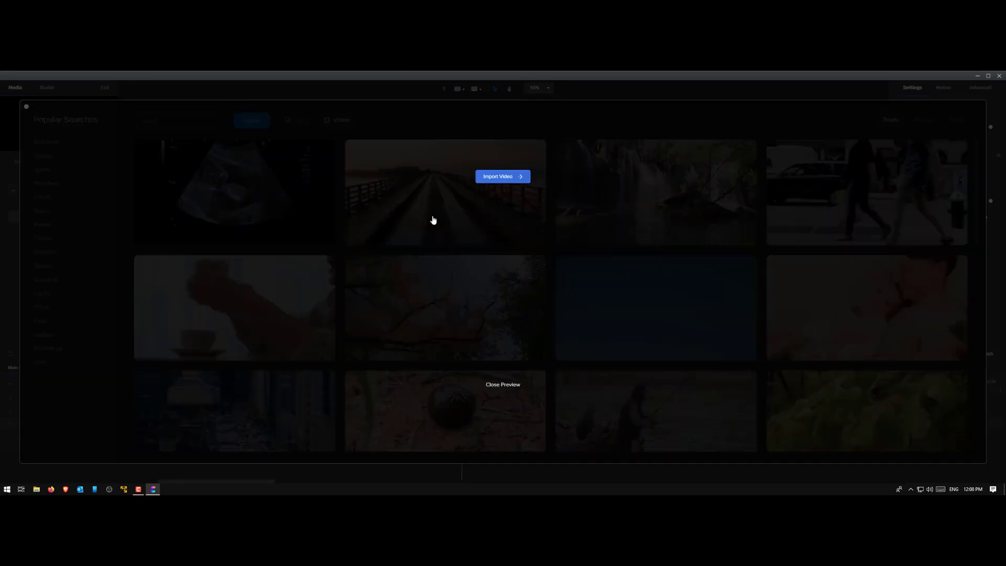
pyautogui.click(499, 177)
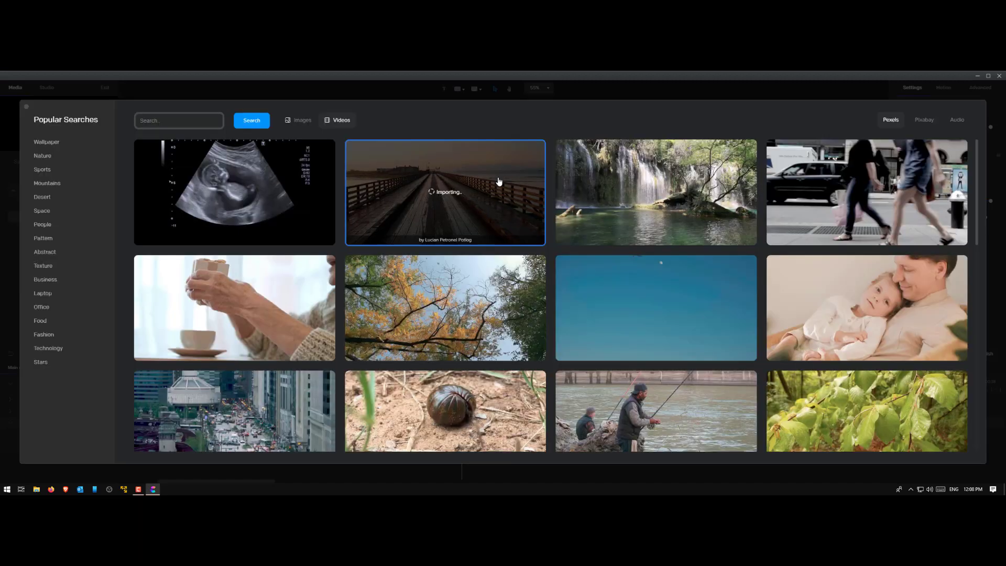
pyautogui.click(402, 93)
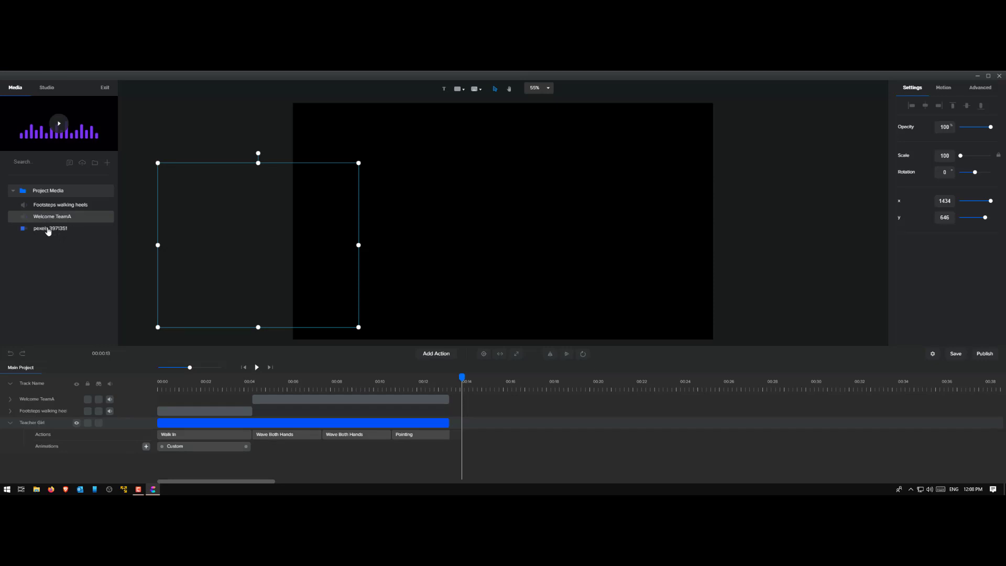
# - Add the pexels 3971351 video to the scene, center it on the canvas, and start it where Teacher Girl's clip ends
pyautogui.moveTo(49, 231); pyautogui.dragTo(546, 241)
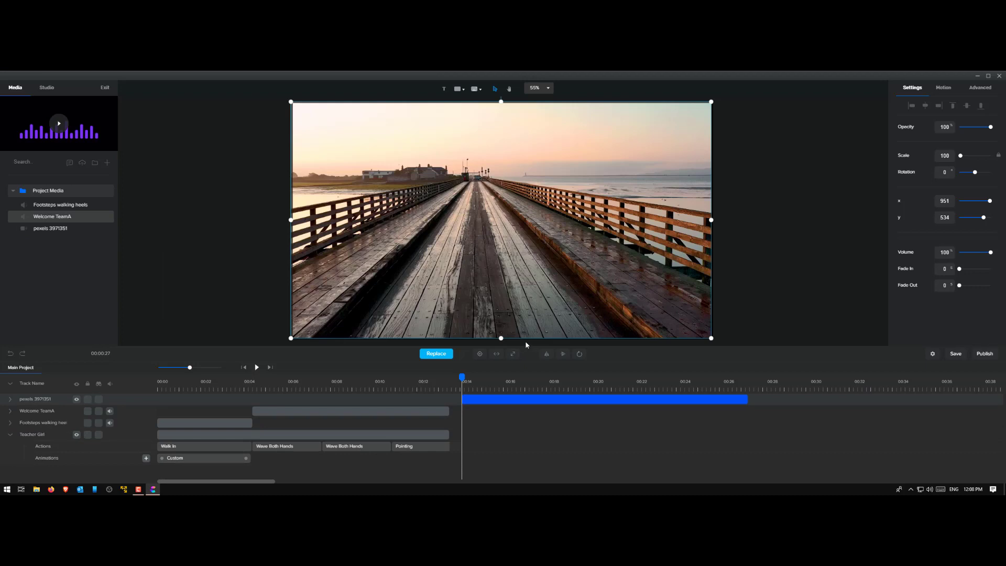
pyautogui.click(480, 354)
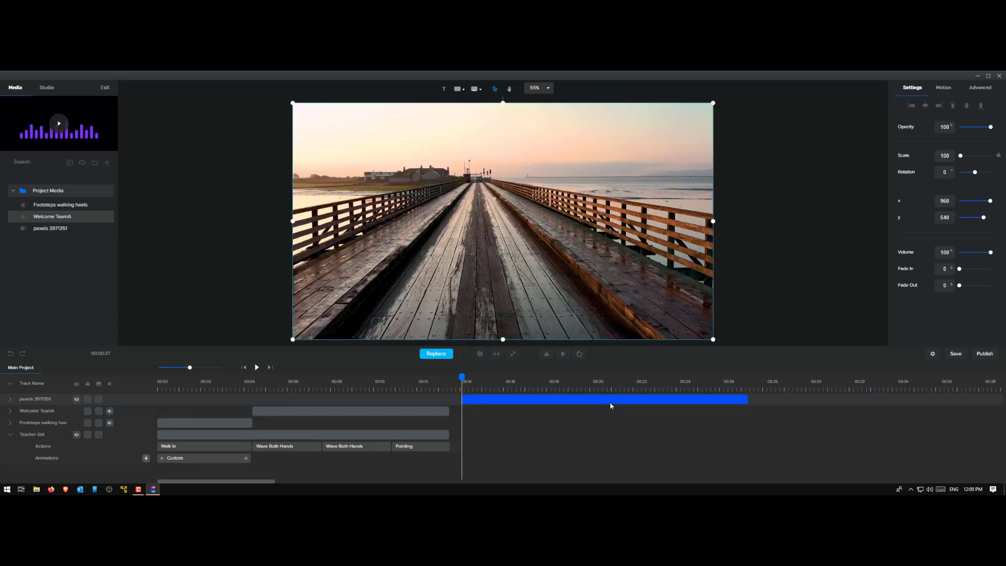
pyautogui.moveTo(609, 404); pyautogui.dragTo(598, 404)
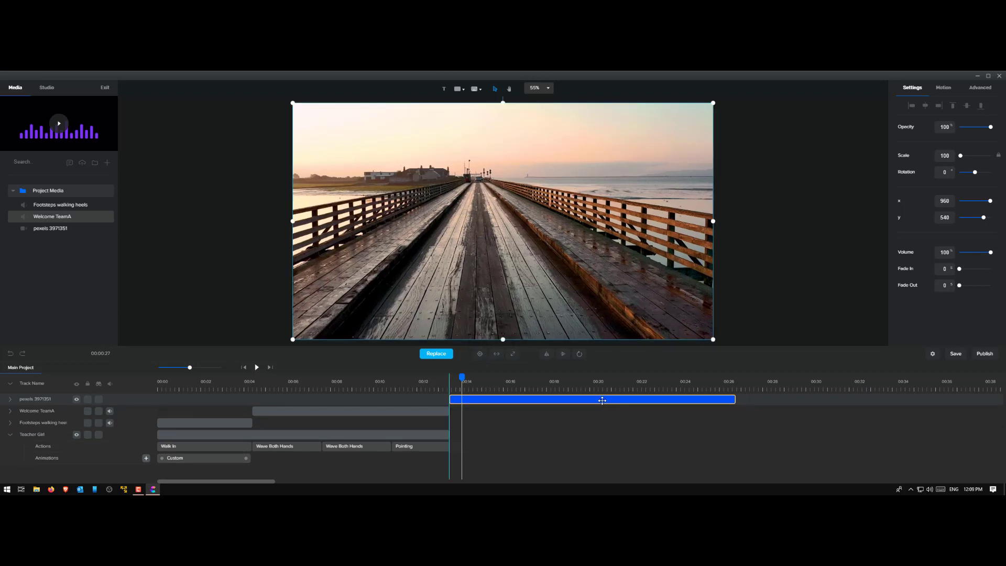
# - Preview the pexels 3971351 video and trim its end to about 18 seconds on the timeline
pyautogui.click(429, 390)
pyautogui.press('space')
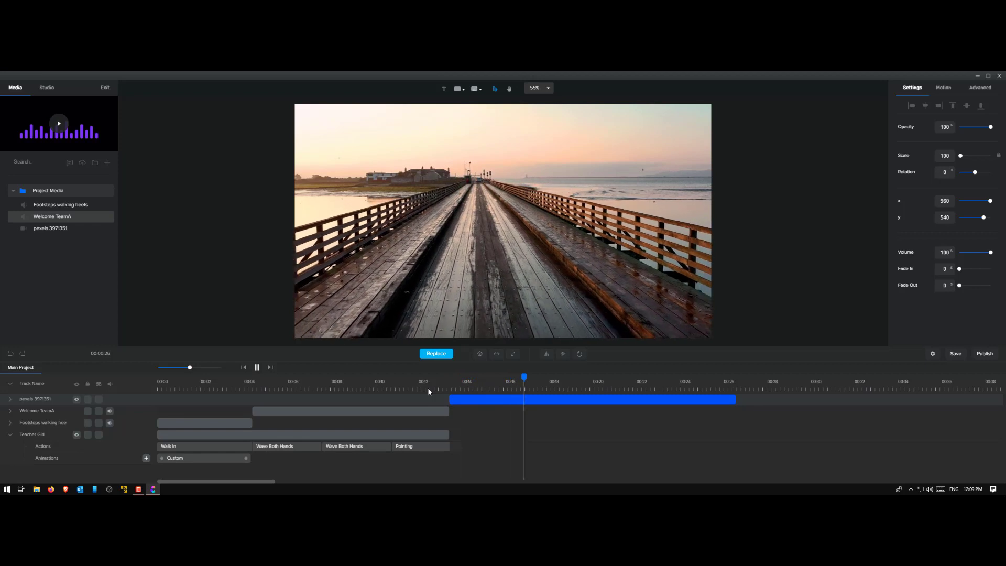
pyautogui.press('space')
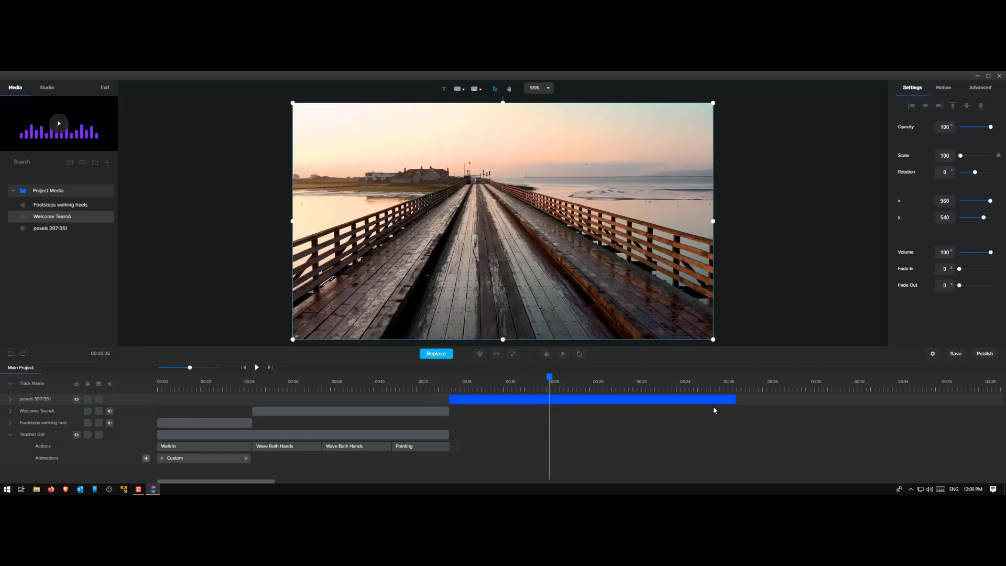
pyautogui.moveTo(735, 399); pyautogui.dragTo(561, 404)
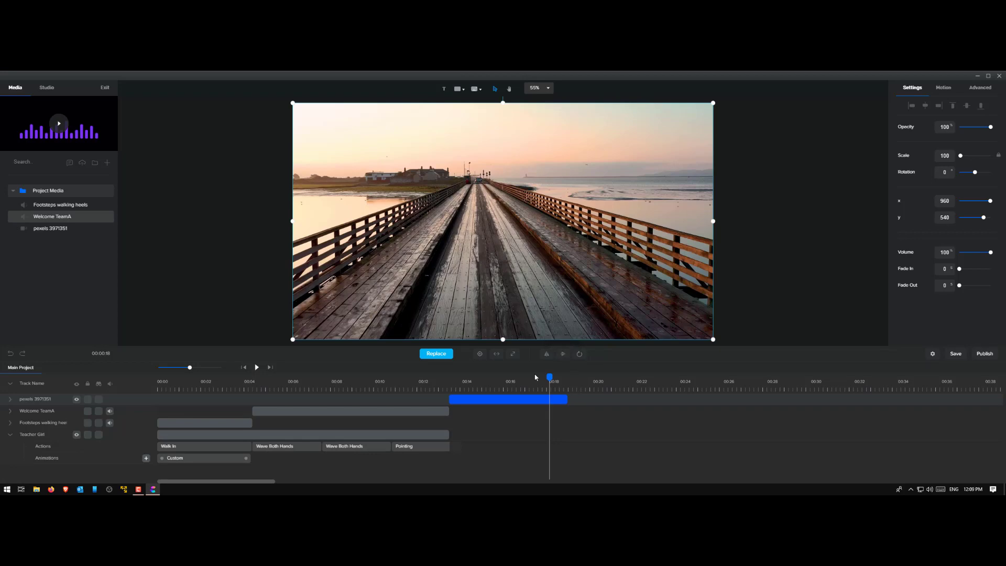
pyautogui.moveTo(549, 377)
pyautogui.mouseDown()
pyautogui.moveTo(568, 378)
pyautogui.moveTo(559, 379)
pyautogui.mouseUp()
# - Duplicate the Teacher Girl clip and move the copy to start at the end of the pexels 3971351 video
pyautogui.click(226, 434)
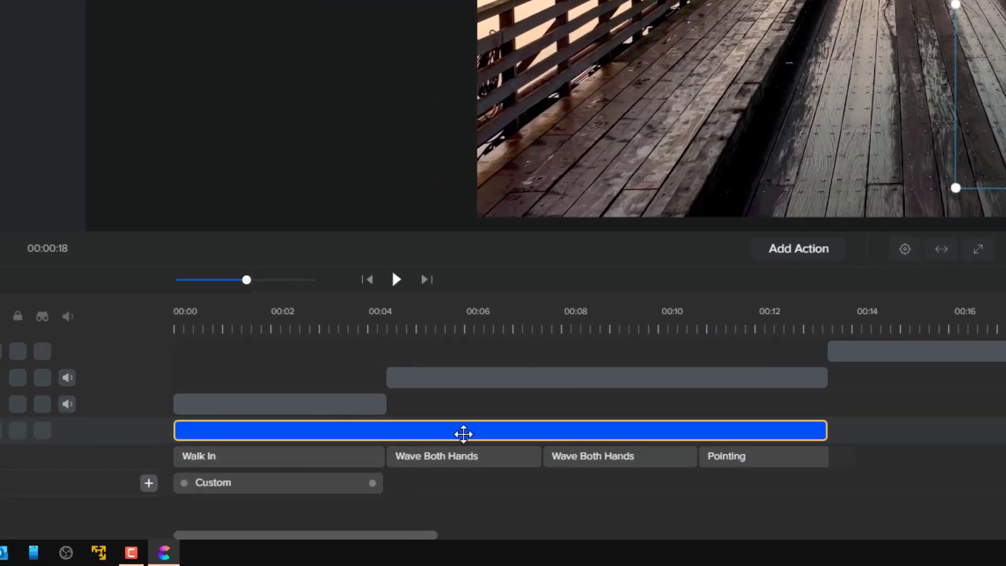
pyautogui.rightClick(470, 433)
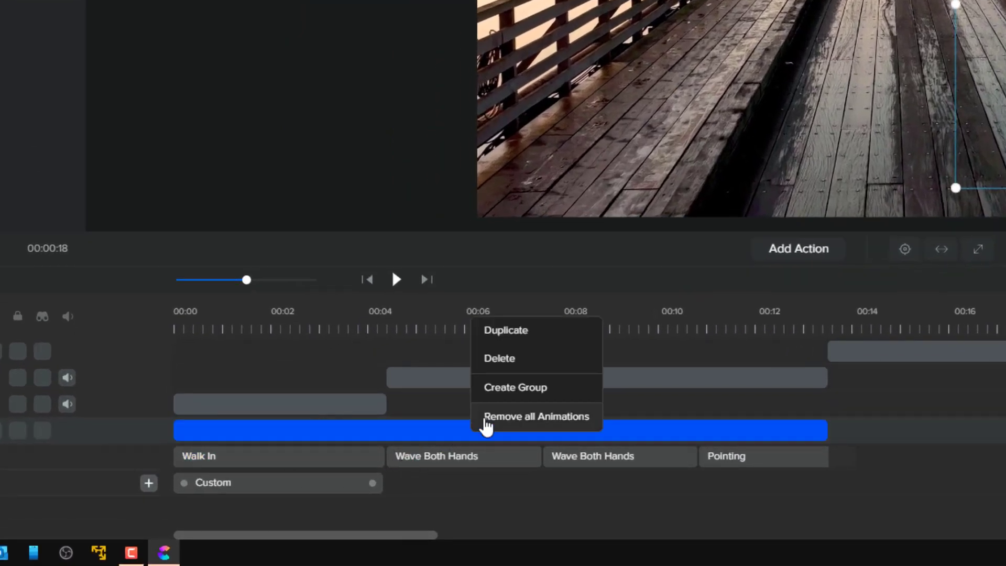
pyautogui.click(533, 341)
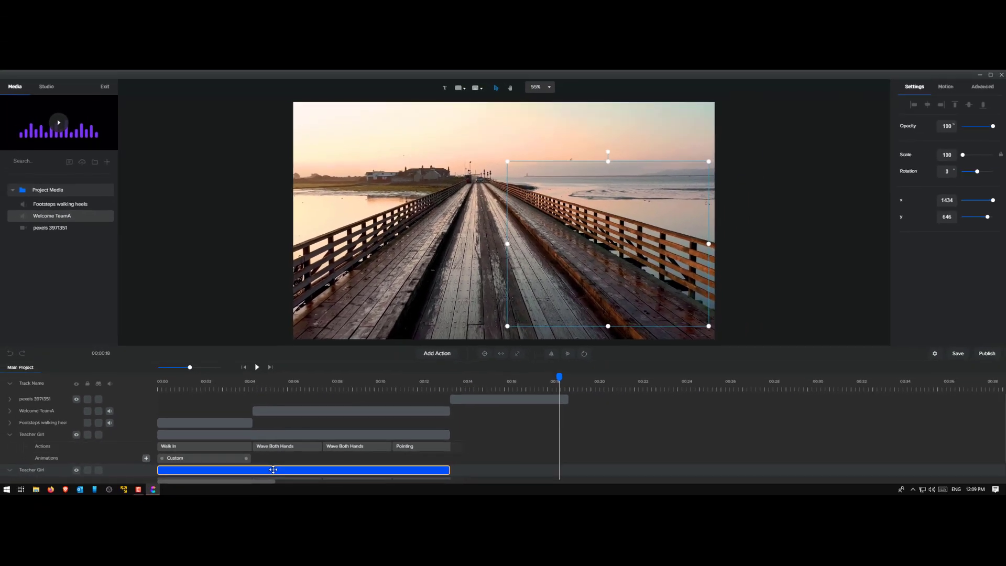
pyautogui.moveTo(371, 486); pyautogui.dragTo(1005, 489)
pyautogui.moveTo(684, 467); pyautogui.dragTo(685, 467)
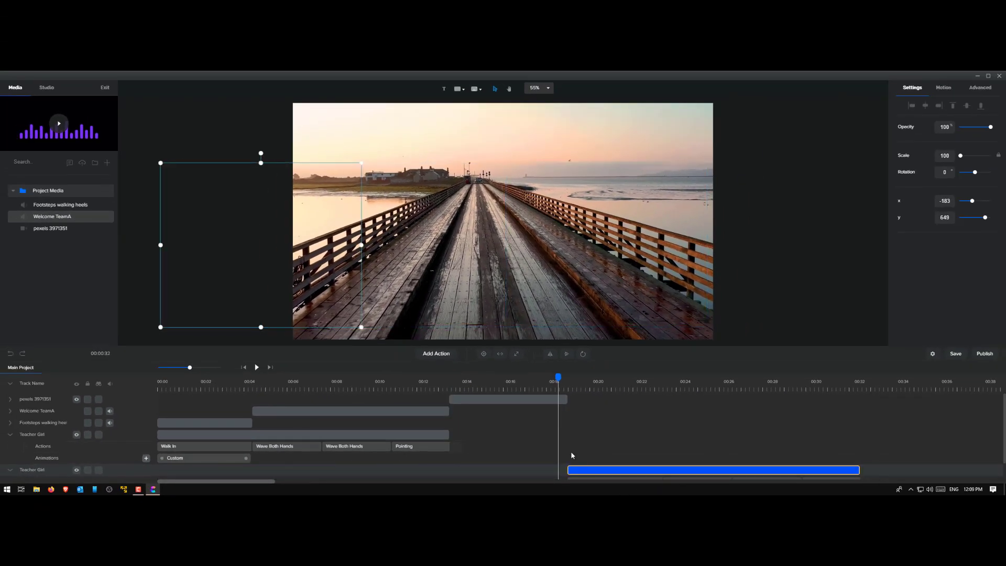
# - Play the scene through the duplicated Teacher Girl clip and examine its actions on the timeline
pyautogui.click(554, 380)
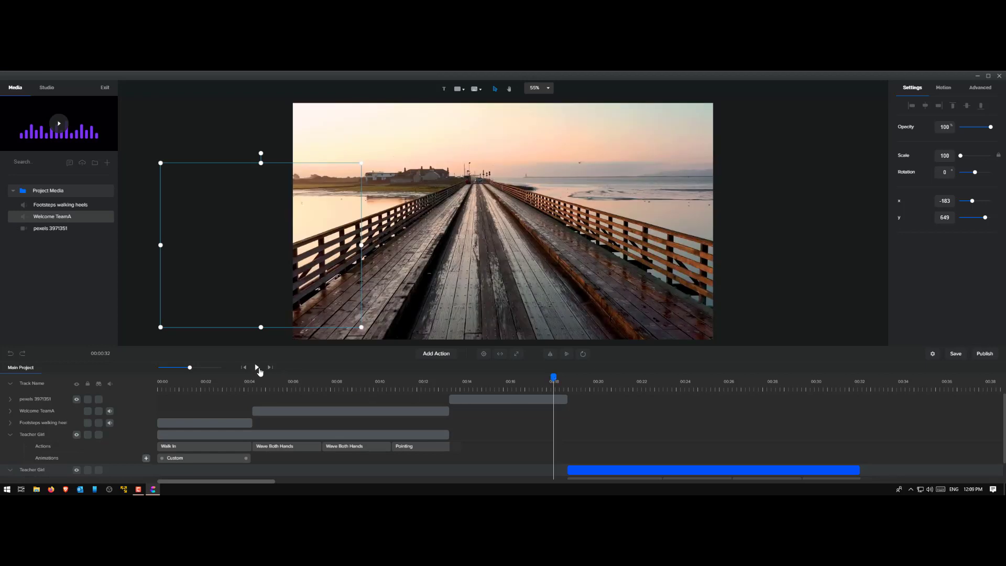
pyautogui.click(257, 368)
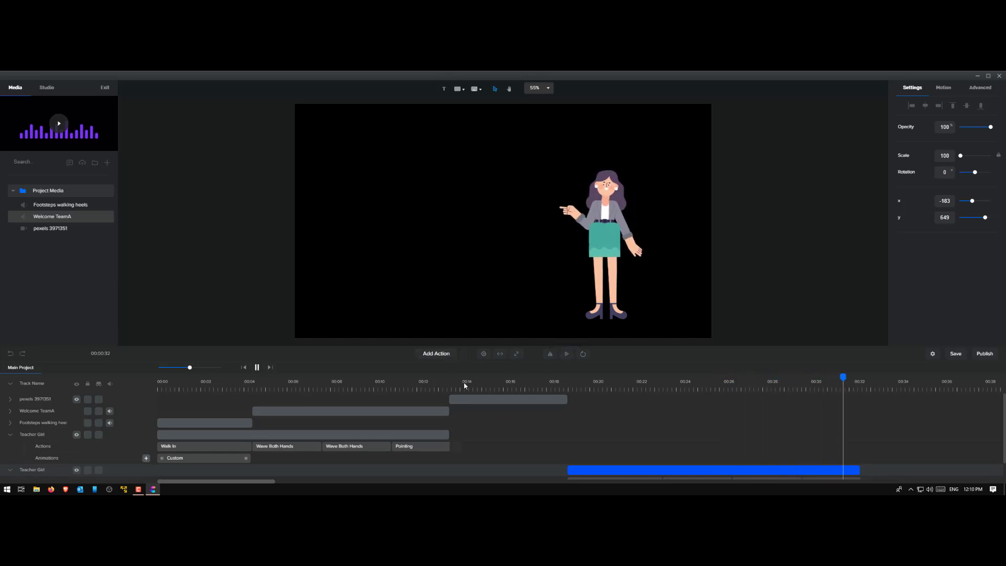
pyautogui.click(663, 470)
pyautogui.click(663, 471)
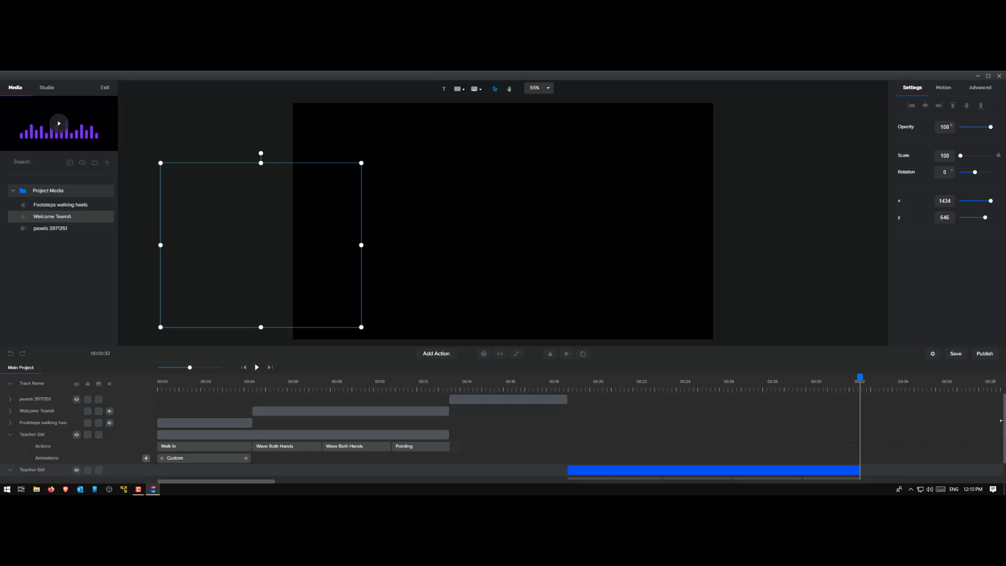
pyautogui.moveTo(1004, 422); pyautogui.dragTo(999, 461)
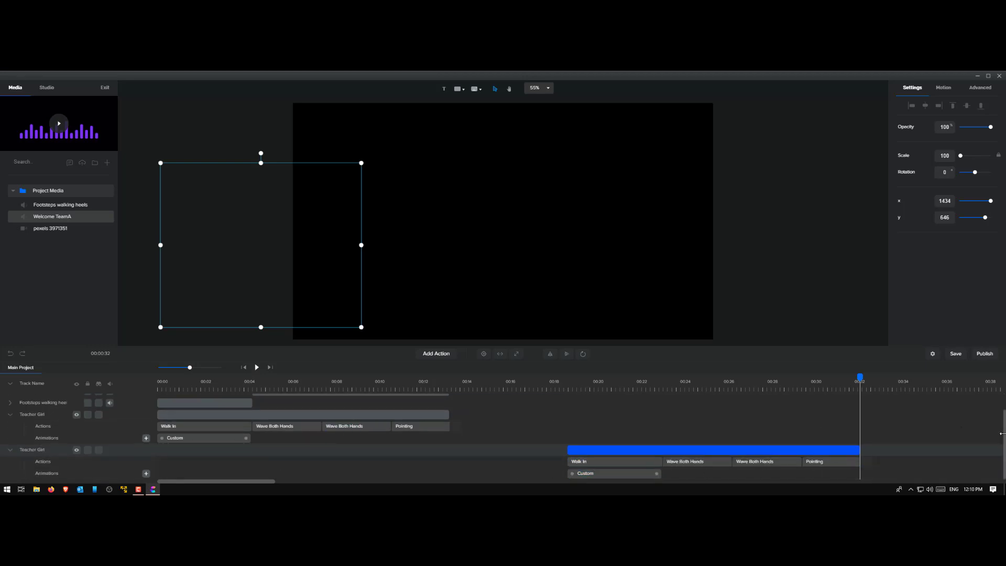
pyautogui.moveTo(1001, 434); pyautogui.dragTo(1002, 411)
# - Duplicate the Footsteps walking heels audio and move the copy to the start of the second Teacher Girl clip
pyautogui.click(179, 423)
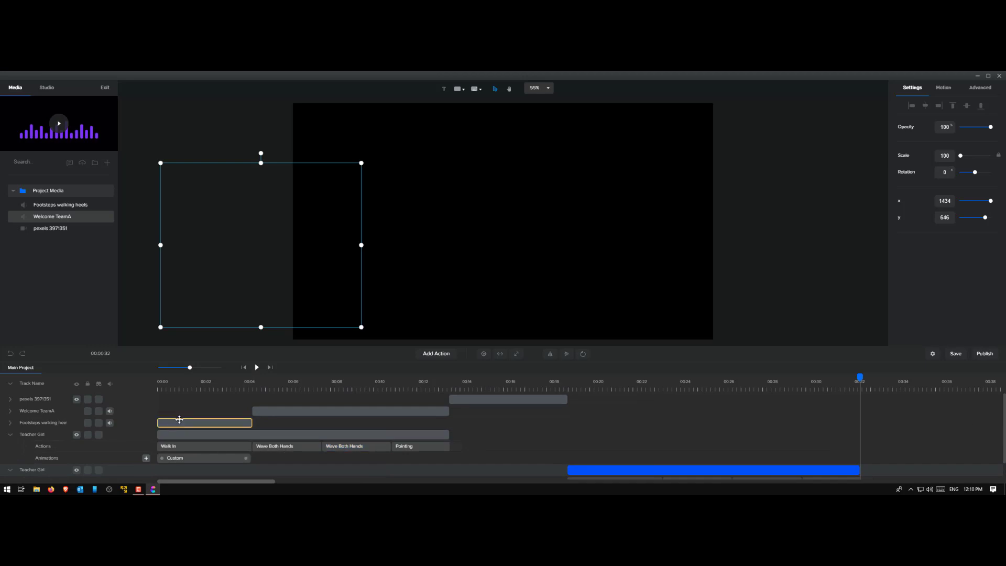
pyautogui.click(180, 423)
pyautogui.rightClick(179, 423)
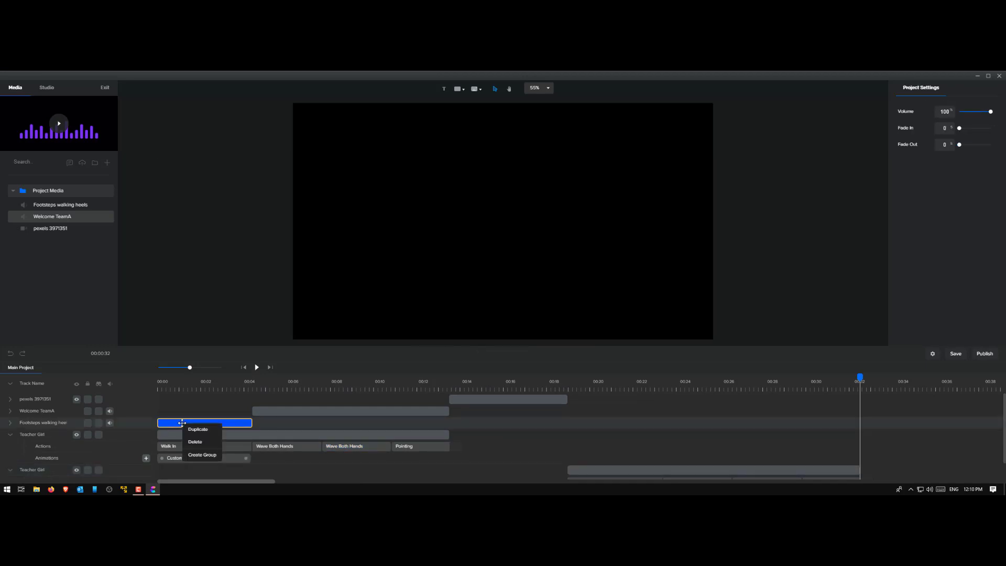
pyautogui.click(190, 430)
pyautogui.moveTo(187, 425); pyautogui.dragTo(596, 469)
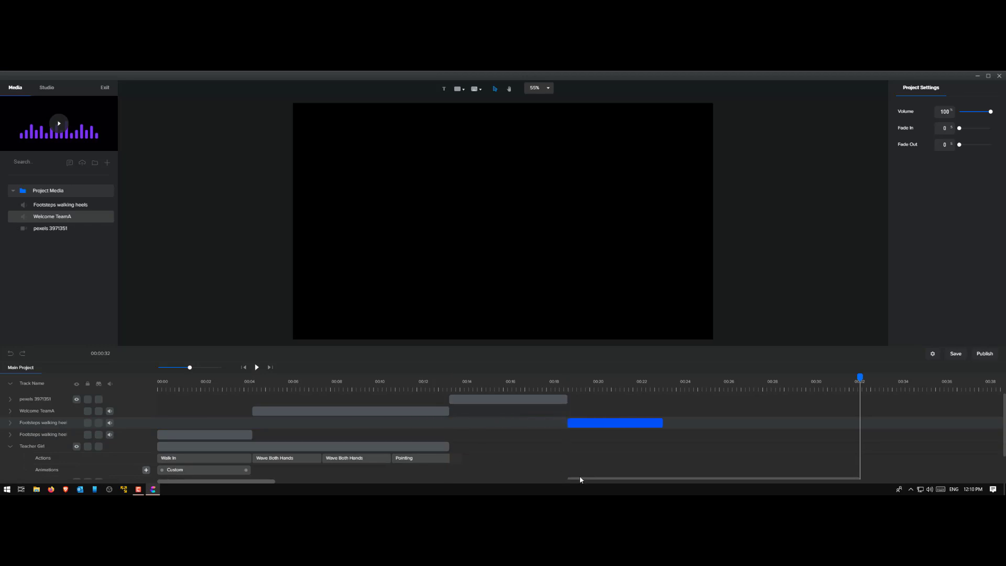
# - Park the playhead at the end of the second footsteps clip and start a text-to-speech voiceover with the English (US) voice Sally
pyautogui.click(664, 391)
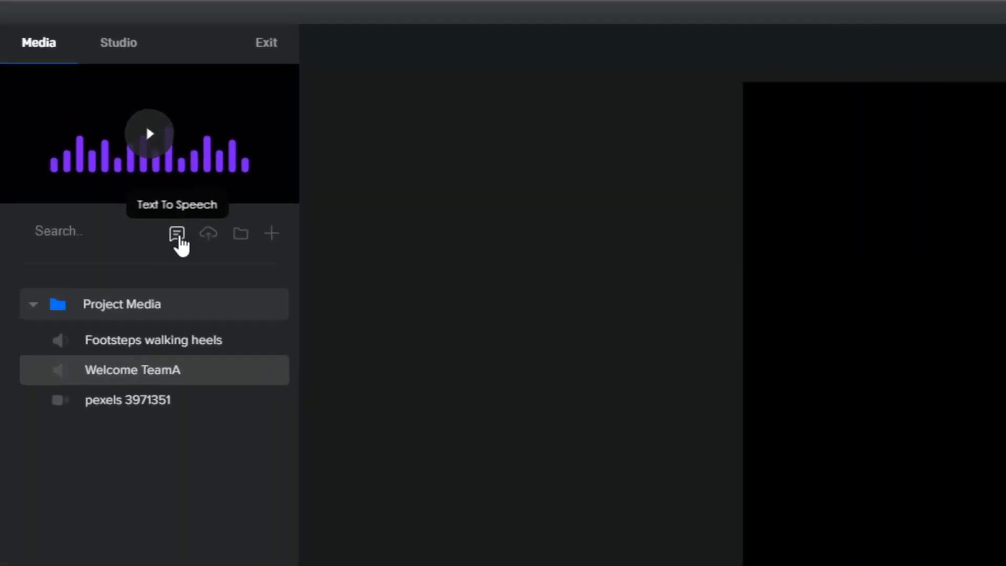
pyautogui.click(69, 163)
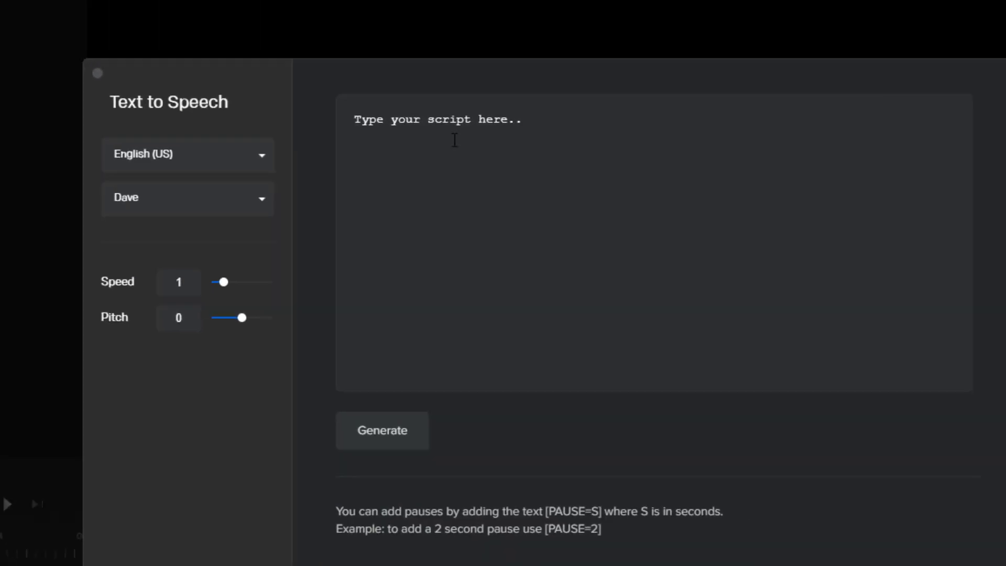
pyautogui.moveTo(575, 118); pyautogui.dragTo(277, 116)
pyautogui.click(196, 202)
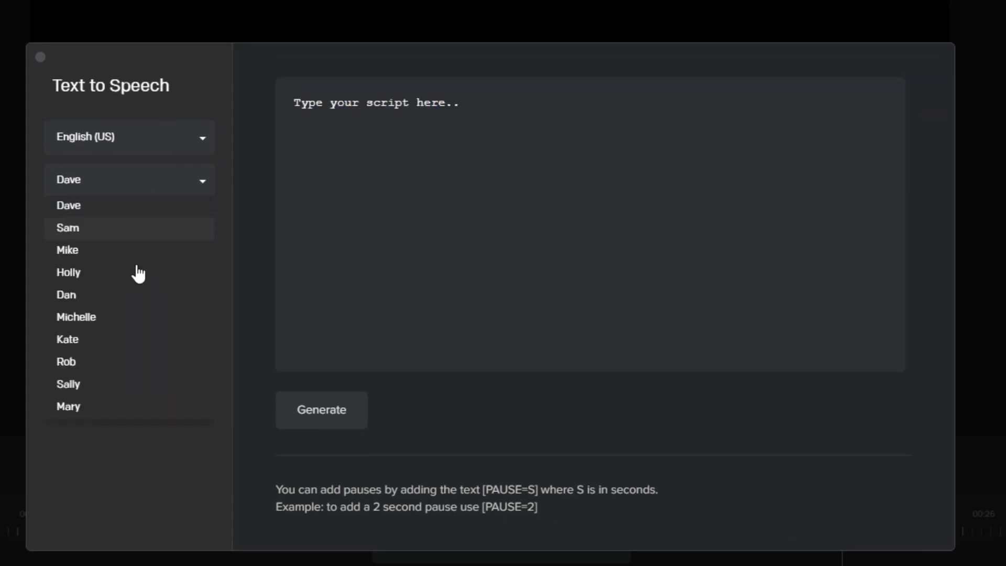
pyautogui.click(107, 388)
# - Generate the voiceover "That was excellent performance byteam a. Now let us welcome team B to the stage." and import it into the media library
pyautogui.moveTo(505, 123); pyautogui.dragTo(187, 84)
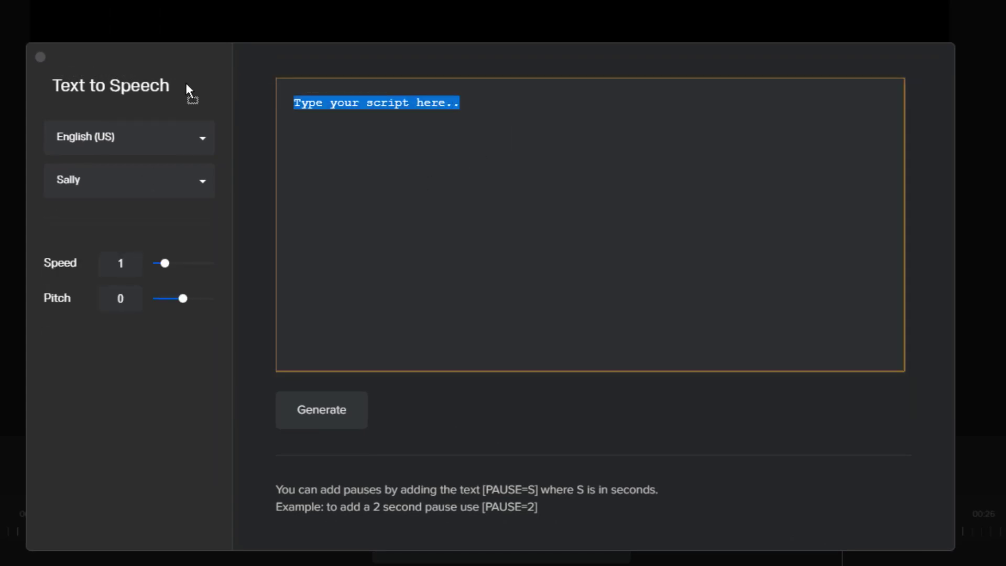
pyautogui.write('That w')
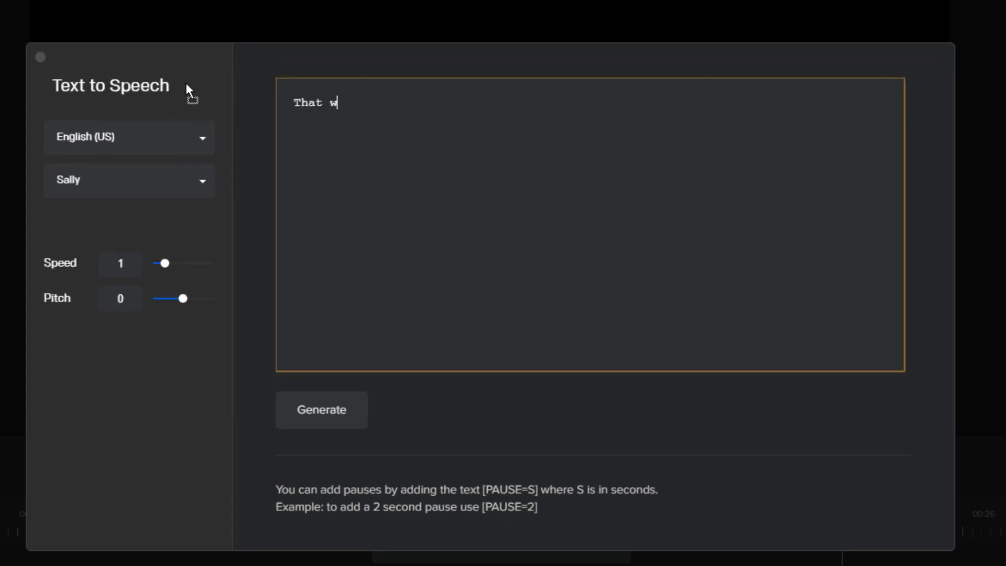
pyautogui.write('as excellent per')
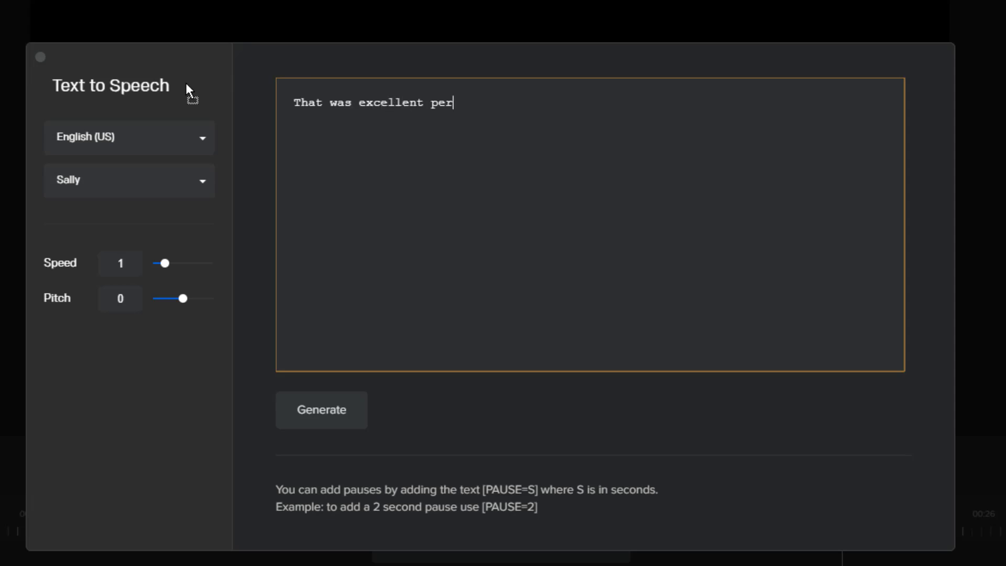
pyautogui.write('formance byteam a.')
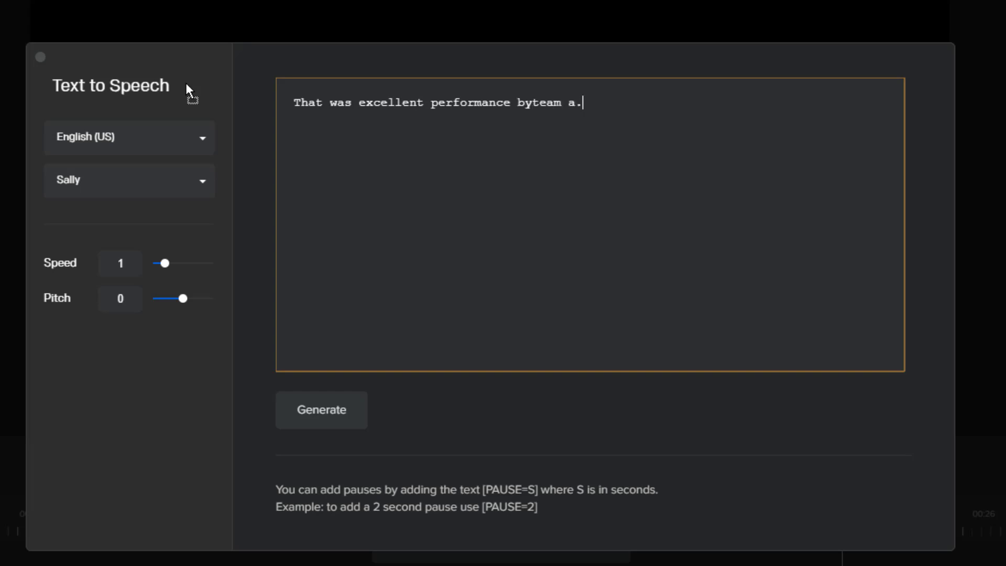
pyautogui.press('Return')
pyautogui.write('Now let us welcome t')
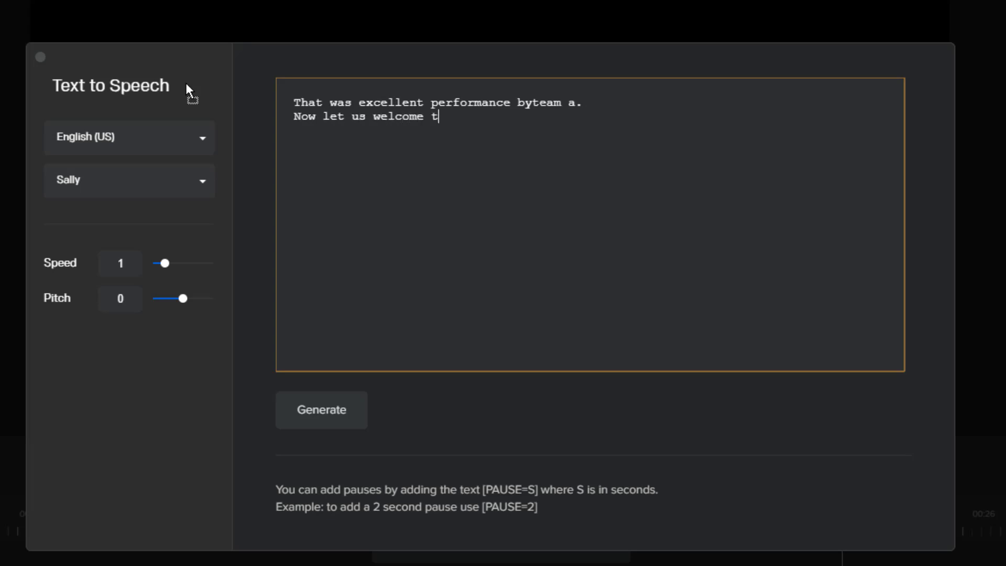
pyautogui.write('eam B to the stage.')
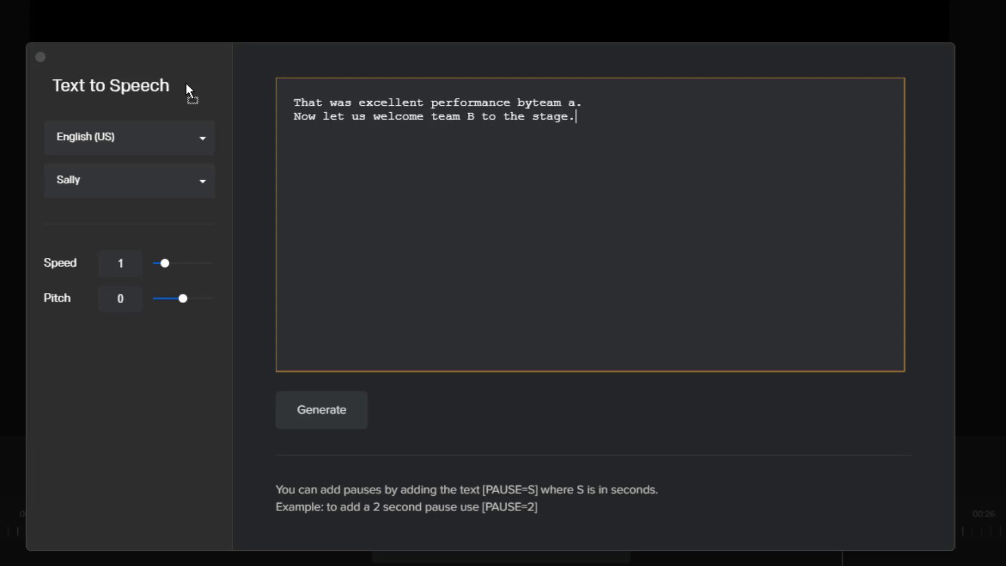
pyautogui.click(342, 420)
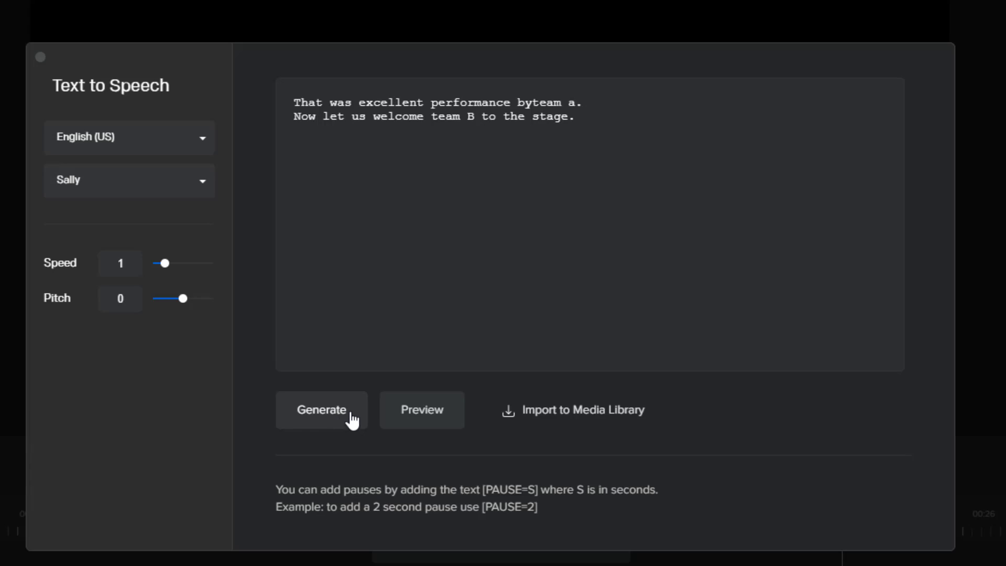
pyautogui.click(564, 414)
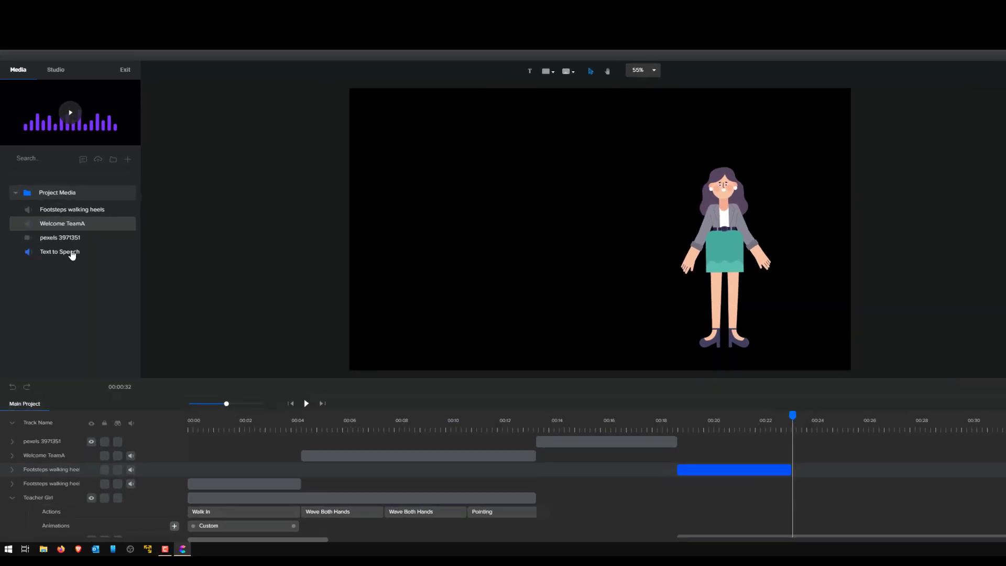
# - Rename the Text to Speech audio as Team B and add it to the timeline at the end of the second footsteps clip
pyautogui.doubleClick(72, 252)
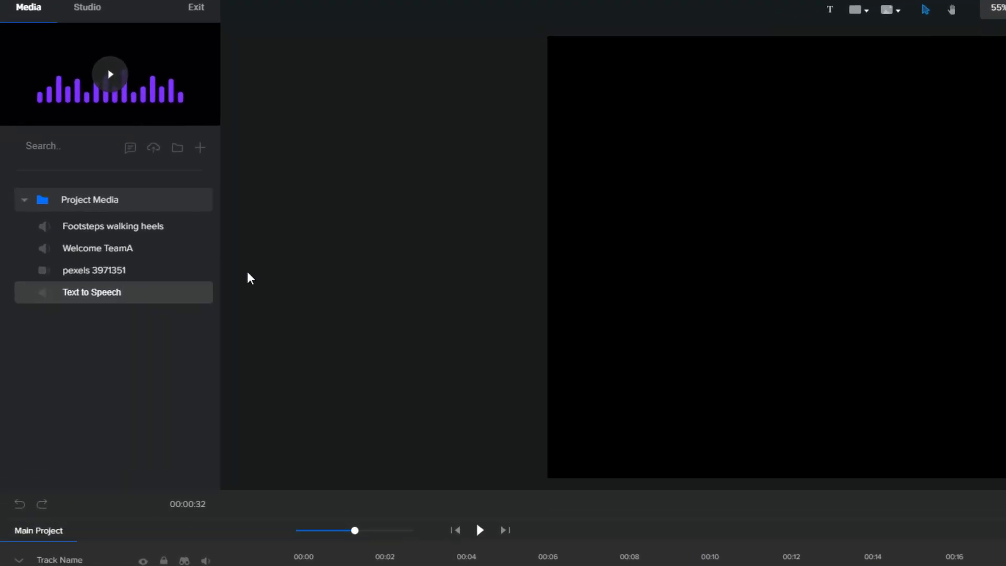
pyautogui.write('Te')
pyautogui.press('BackSpace')
pyautogui.press('BackSpace')
pyautogui.press('BackSpace')
pyautogui.press('BackSpace')
pyautogui.press('BackSpace')
pyautogui.press('BackSpace')
pyautogui.press('BackSpace')
pyautogui.press('BackSpace')
pyautogui.press('BackSpace')
pyautogui.press('BackSpace')
pyautogui.press('BackSpace')
pyautogui.press('BackSpace')
pyautogui.press('BackSpace')
pyautogui.press('BackSpace')
pyautogui.press('BackSpace')
pyautogui.press('BackSpace')
pyautogui.write('Team B')
pyautogui.press('Return')
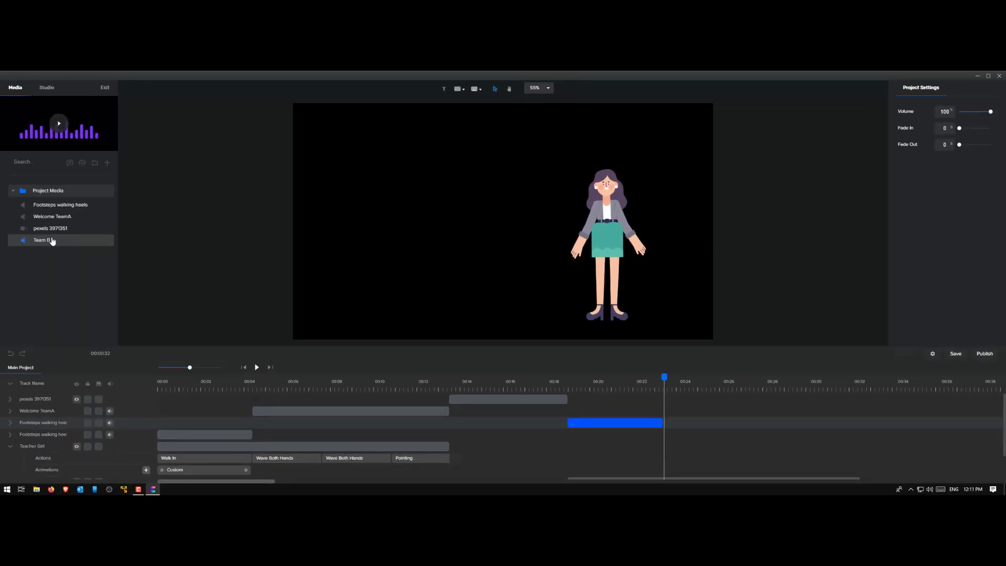
pyautogui.moveTo(177, 292); pyautogui.dragTo(1005, 252)
pyautogui.moveTo(614, 218); pyautogui.dragTo(617, 222)
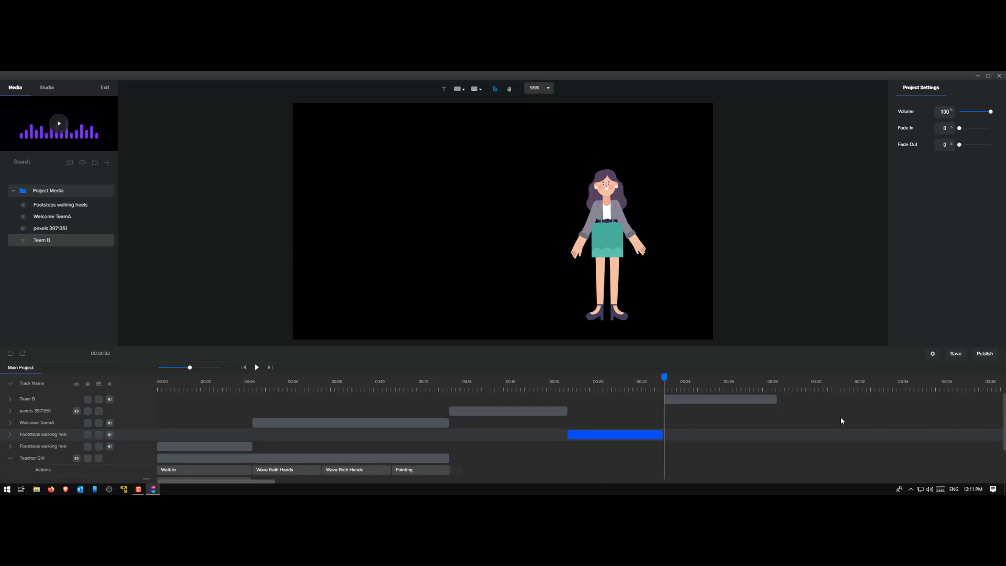
# - Move the Team B audio to the start of the second Teacher Girl clip and play from within the pexels 3971351 clip
pyautogui.moveTo(740, 399); pyautogui.dragTo(642, 403)
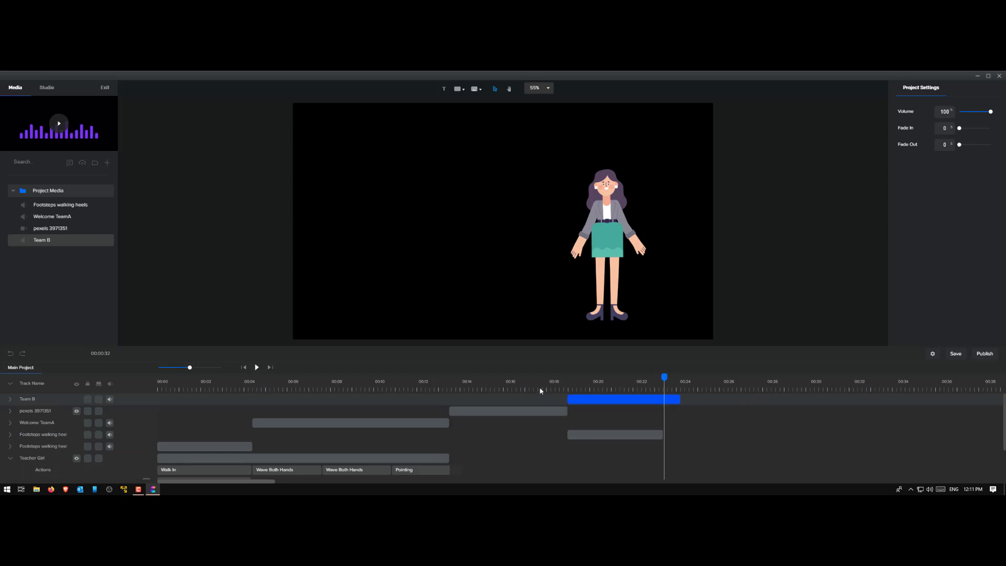
pyautogui.click(494, 390)
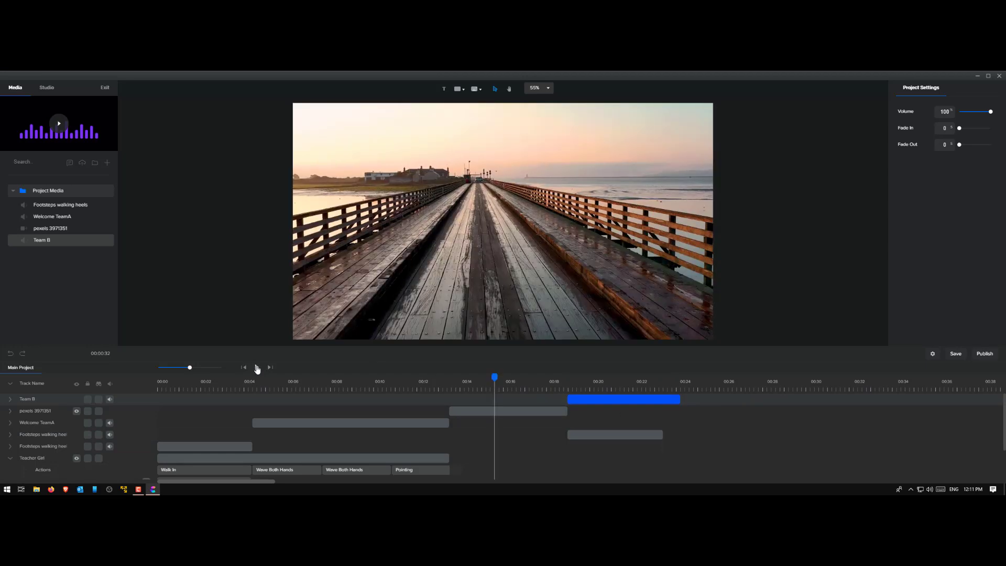
pyautogui.click(257, 368)
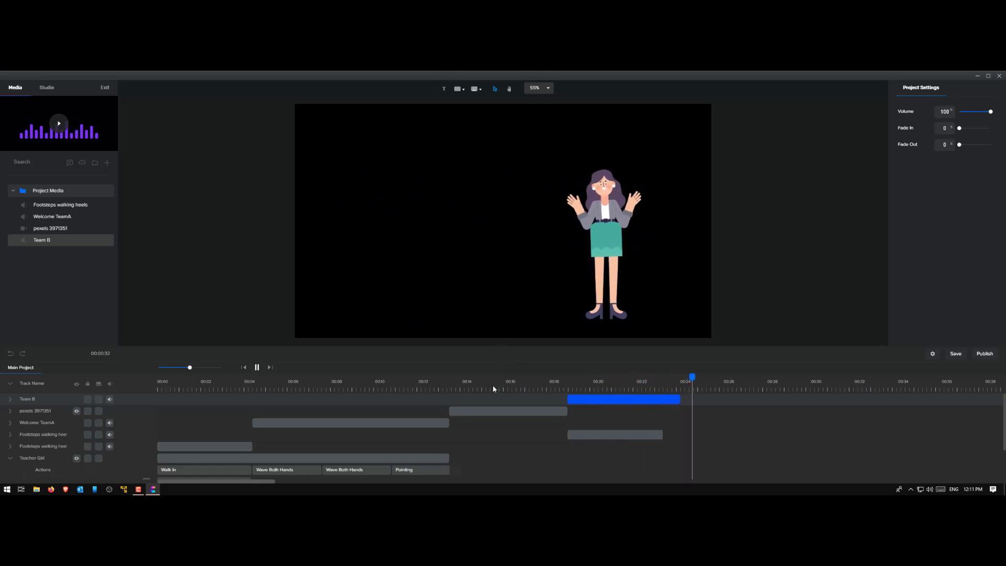
pyautogui.click(256, 367)
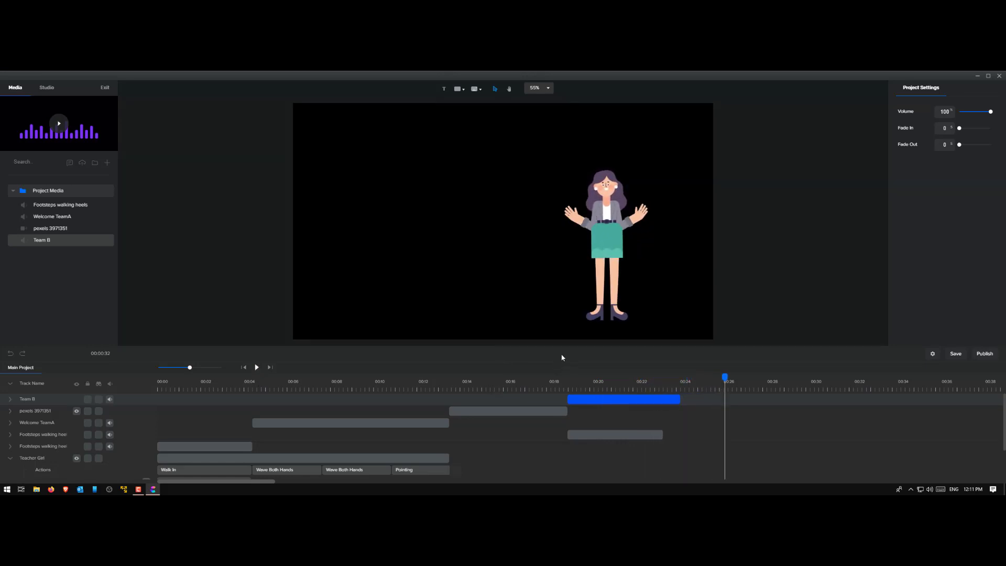
# - Move the Team B audio to start at the end of the second footsteps clip and play the second Teacher Girl scene
pyautogui.moveTo(563, 344); pyautogui.dragTo(564, 287)
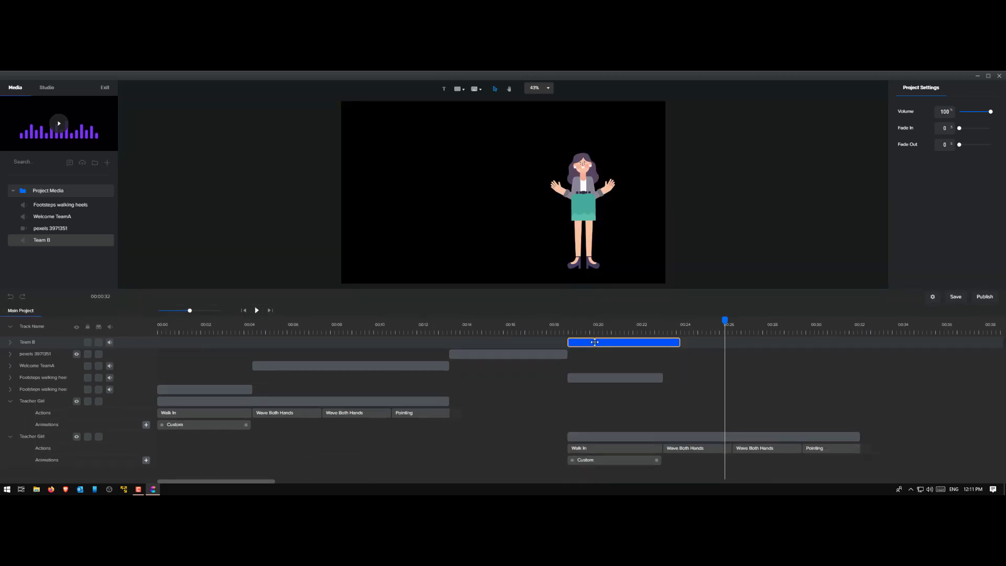
pyautogui.moveTo(596, 342); pyautogui.dragTo(687, 352)
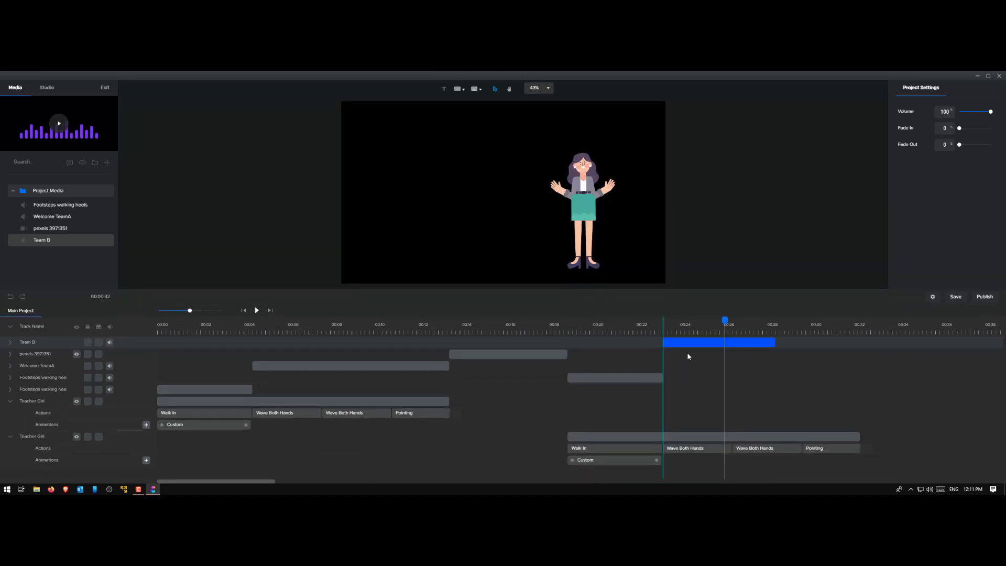
pyautogui.click(567, 332)
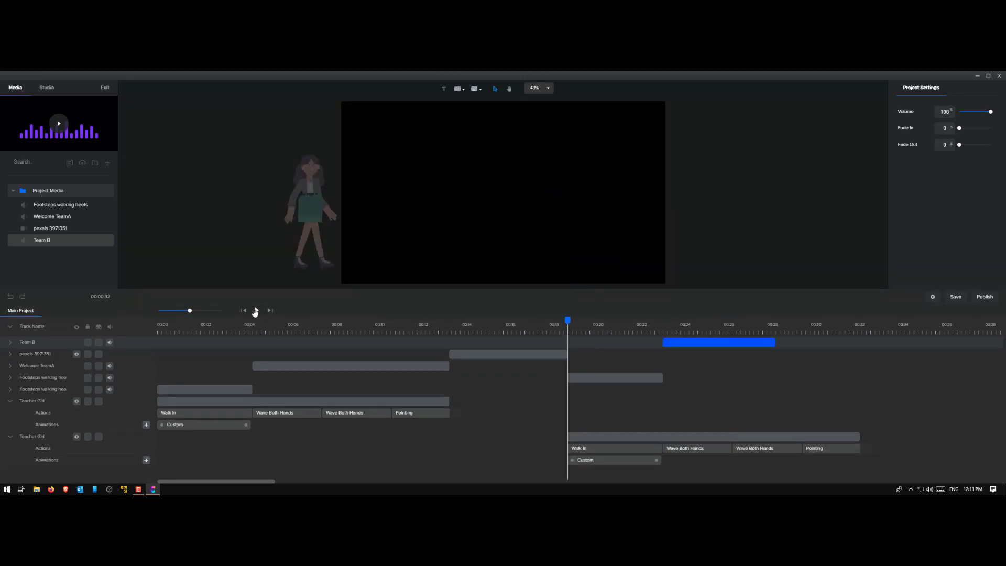
pyautogui.click(257, 311)
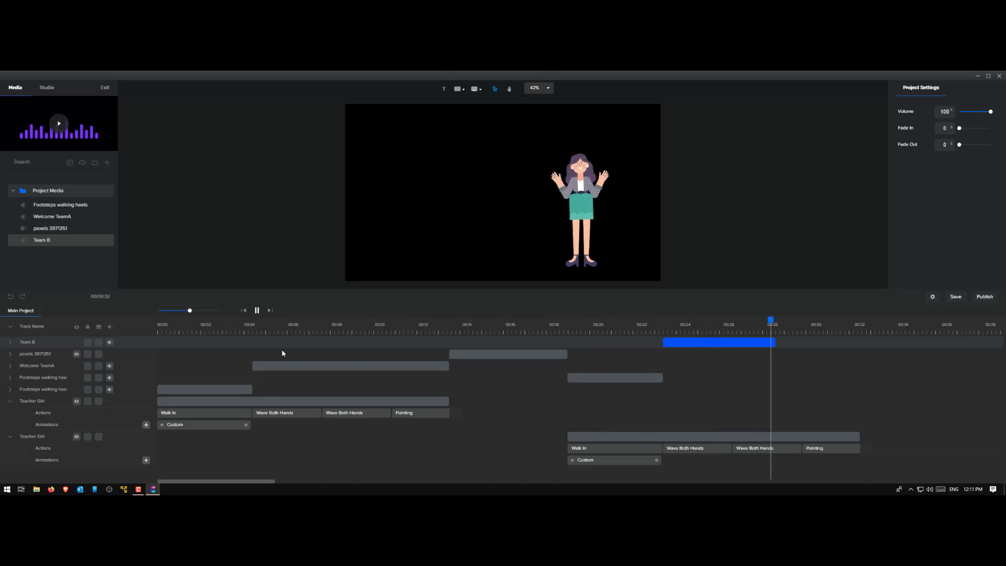
pyautogui.click(257, 310)
# - Remove the second Wave Both Hands action from the second Teacher Girl clip and play from the start of the Team B audio
pyautogui.click(614, 377)
pyautogui.click(765, 395)
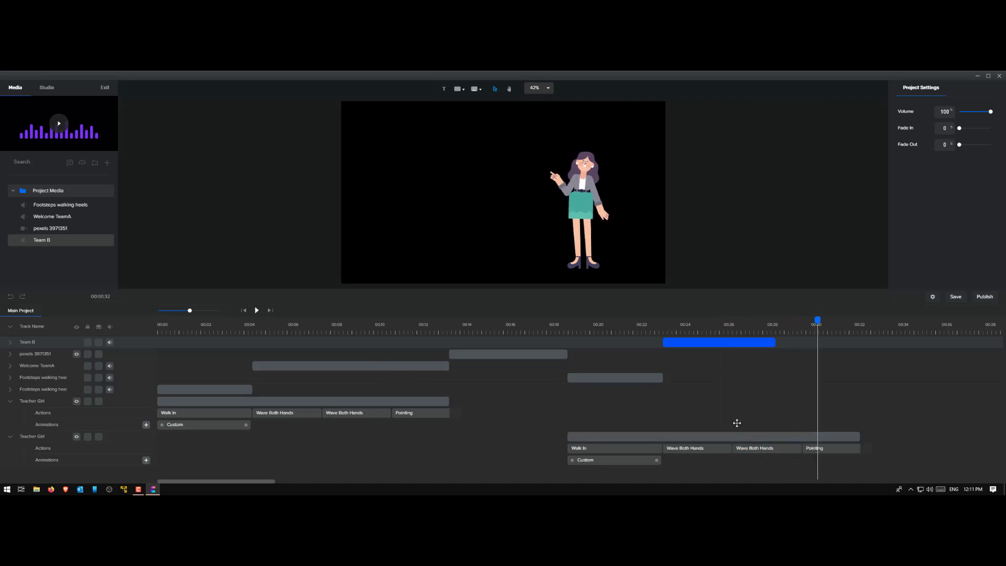
pyautogui.click(781, 452)
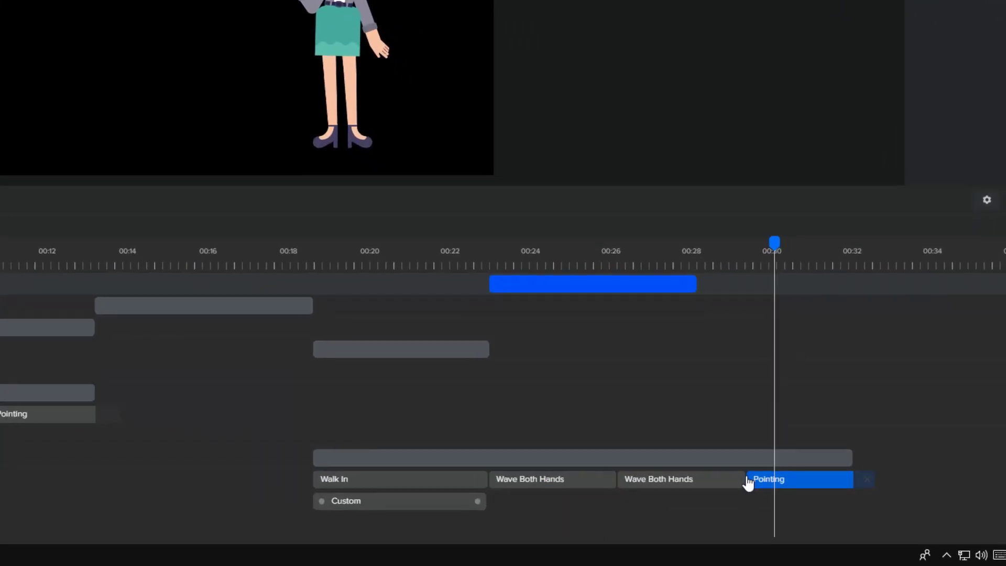
pyautogui.click(737, 480)
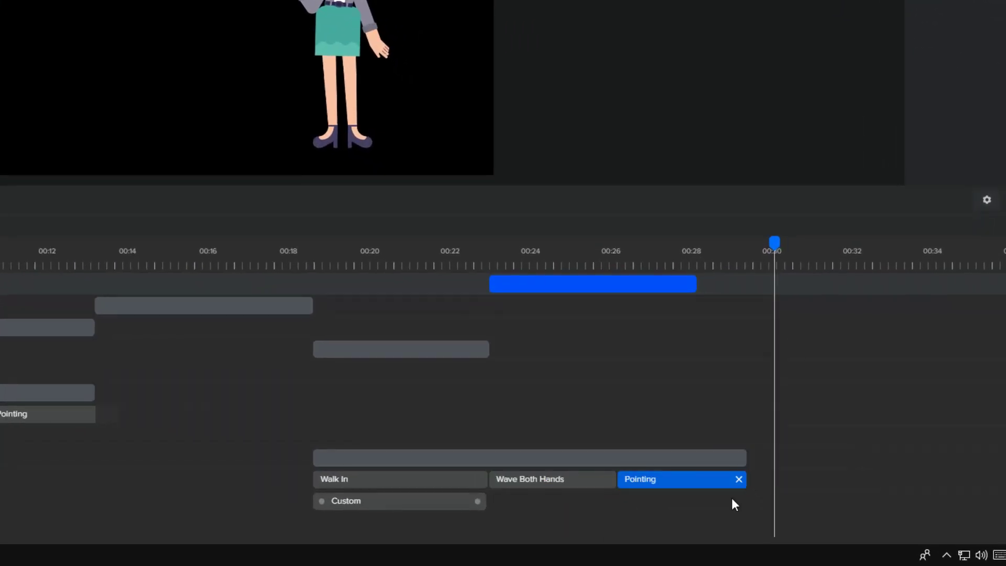
pyautogui.click(733, 504)
pyautogui.click(490, 260)
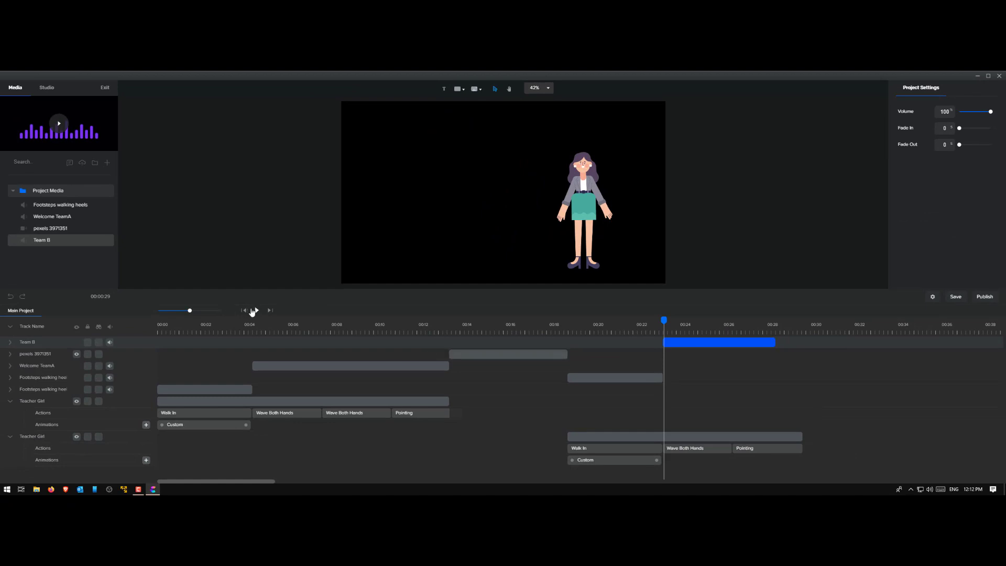
pyautogui.click(255, 312)
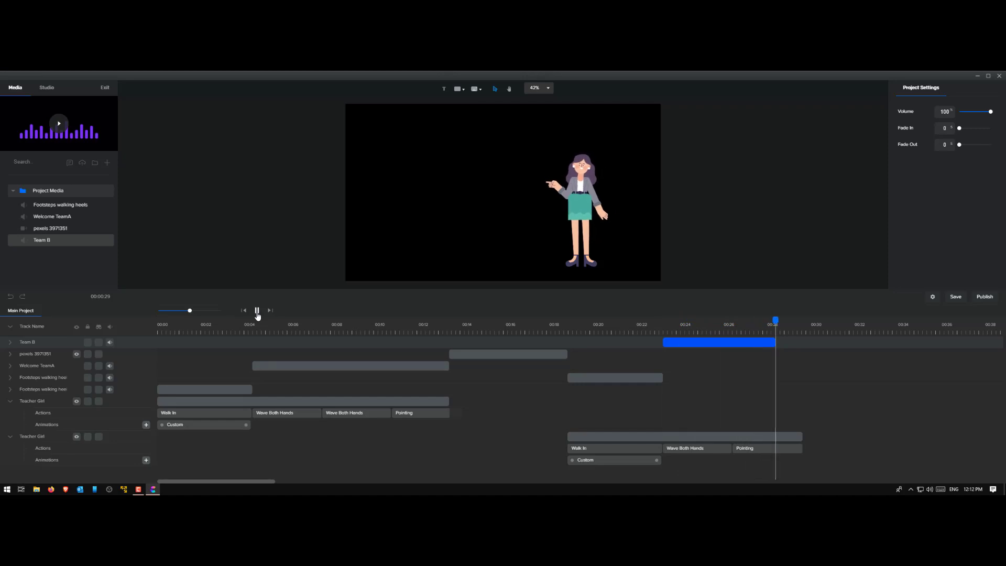
# - Shorten the second Teacher Girl clip to finish at the end of the Team B audio
pyautogui.click(684, 437)
pyautogui.moveTo(803, 438); pyautogui.dragTo(791, 438)
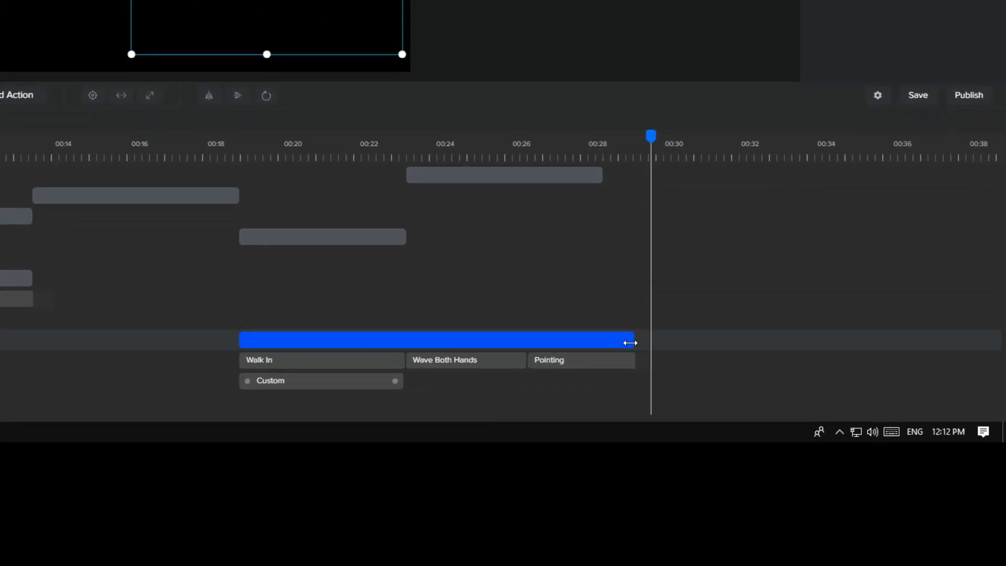
pyautogui.moveTo(631, 343); pyautogui.dragTo(610, 342)
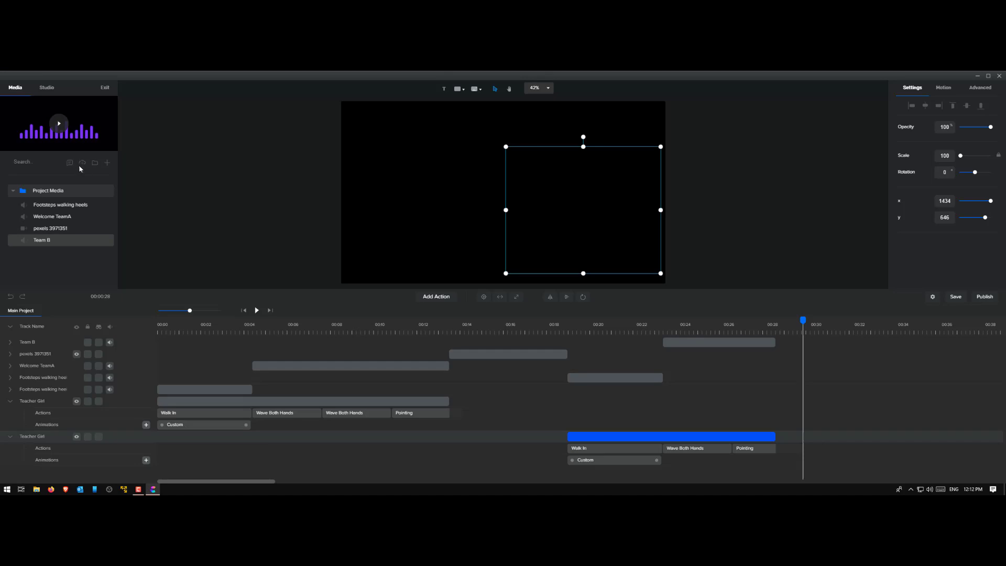
# - Import the Pexels stock video of a man cuddling a child into the project media
pyautogui.click(82, 163)
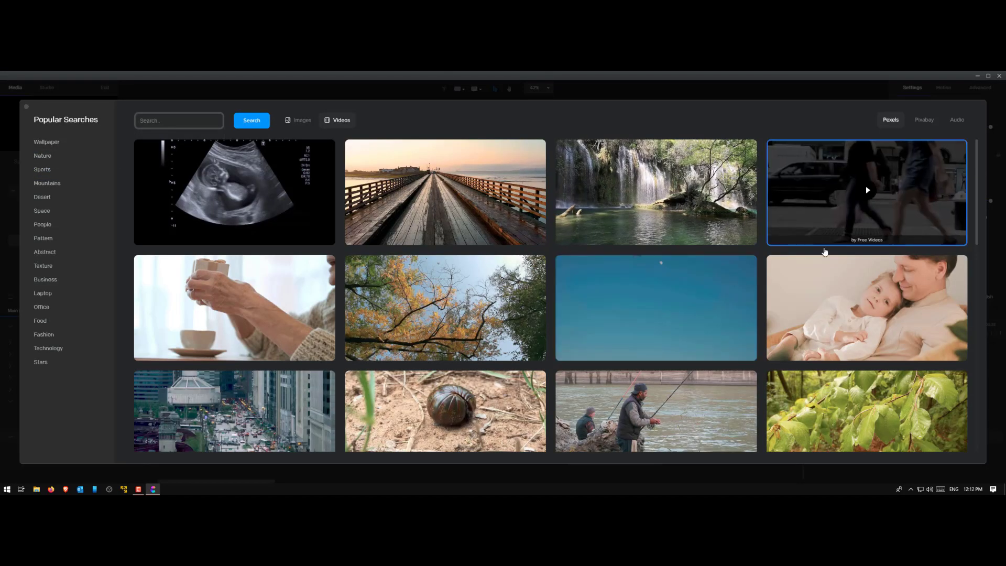
pyautogui.click(823, 298)
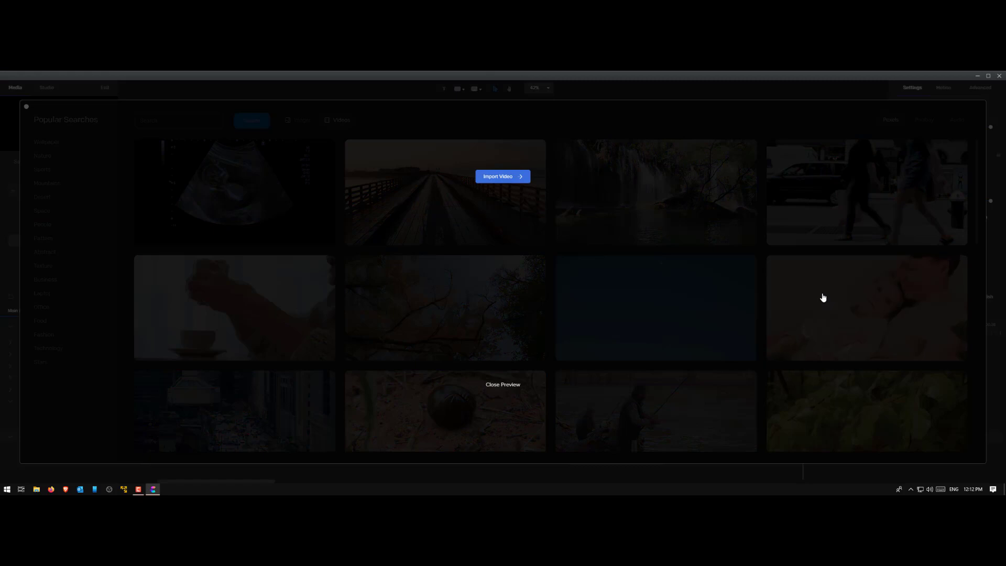
pyautogui.click(510, 178)
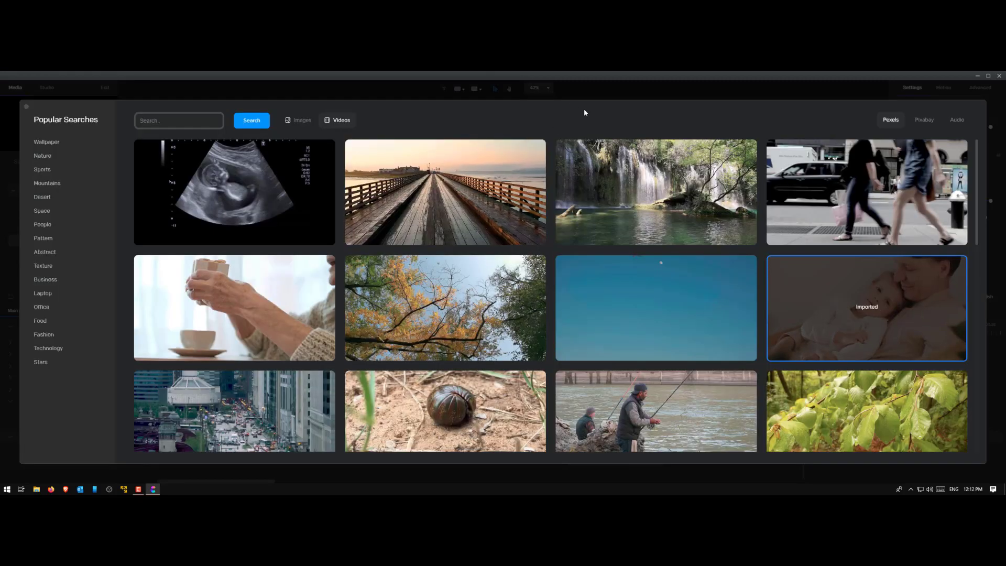
pyautogui.click(593, 94)
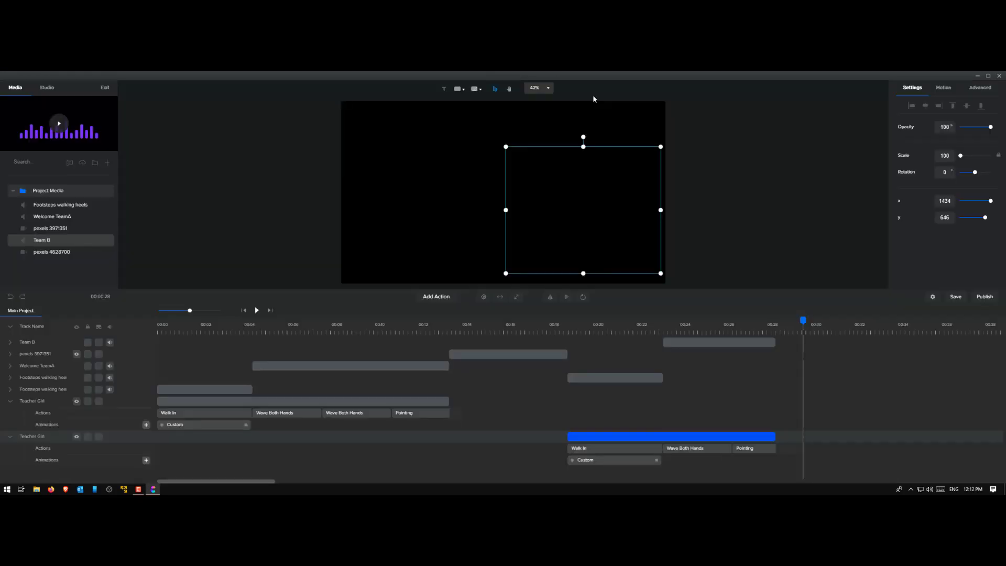
# - Add the pexels 4628700 video to the timeline, starting at the end of the second Teacher Girl clip
pyautogui.click(41, 256)
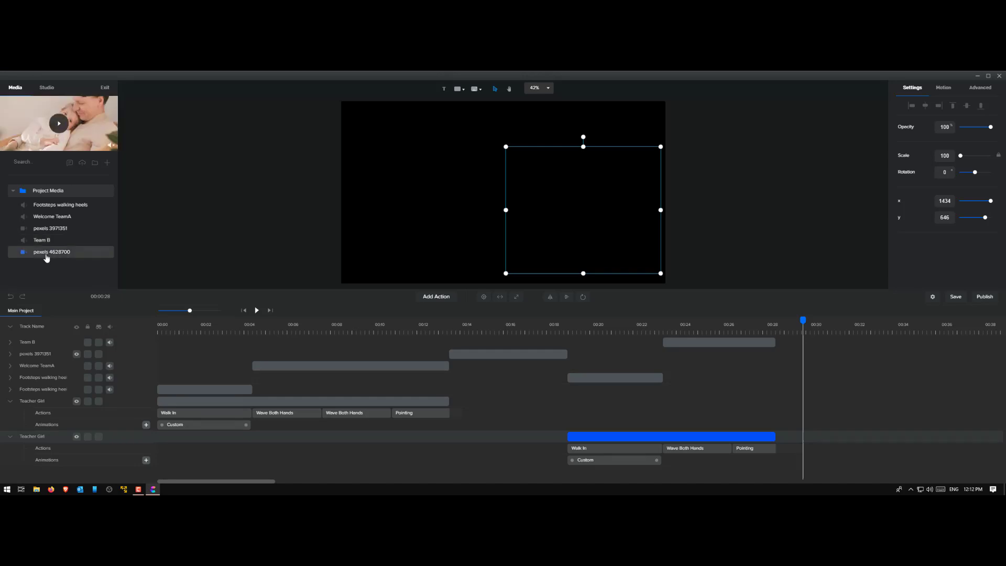
pyautogui.moveTo(43, 256); pyautogui.dragTo(554, 227)
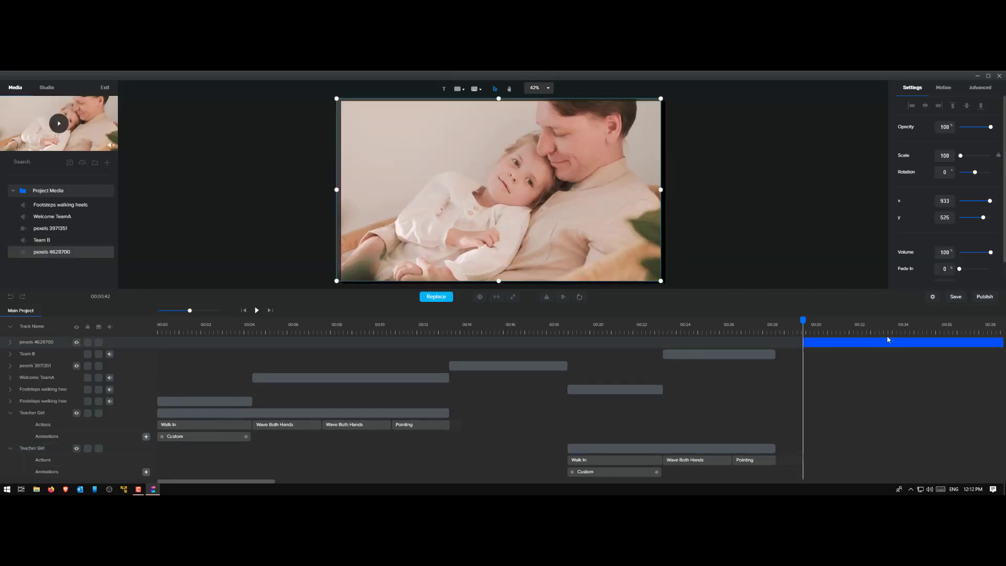
pyautogui.moveTo(889, 339); pyautogui.dragTo(807, 345)
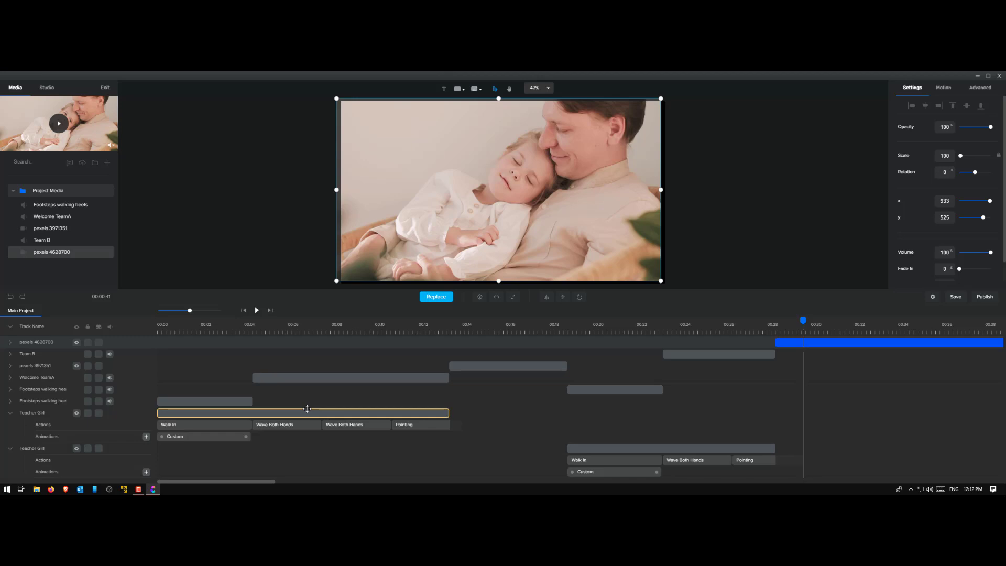
# - Save the project and exit to the project list
pyautogui.click(956, 298)
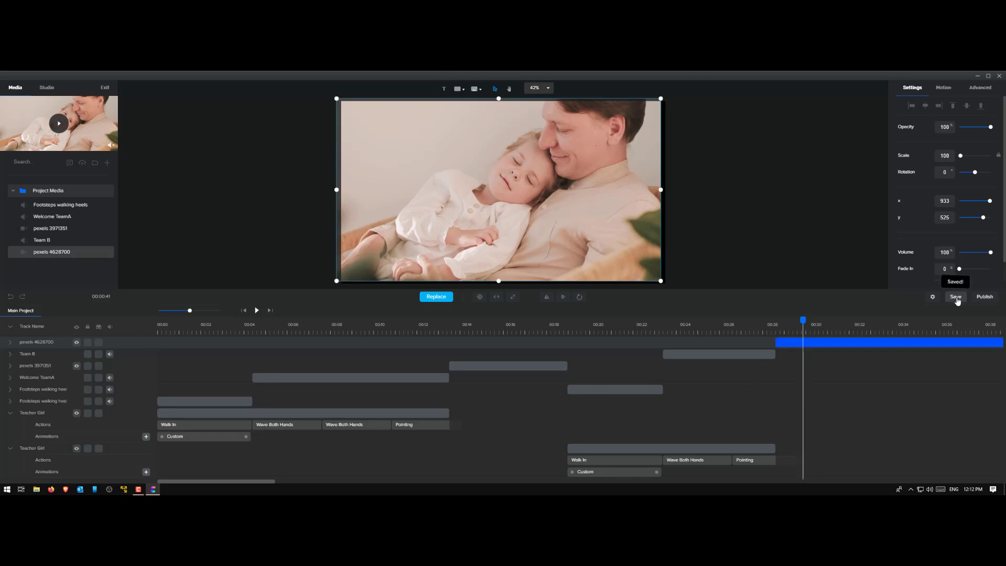
pyautogui.click(107, 89)
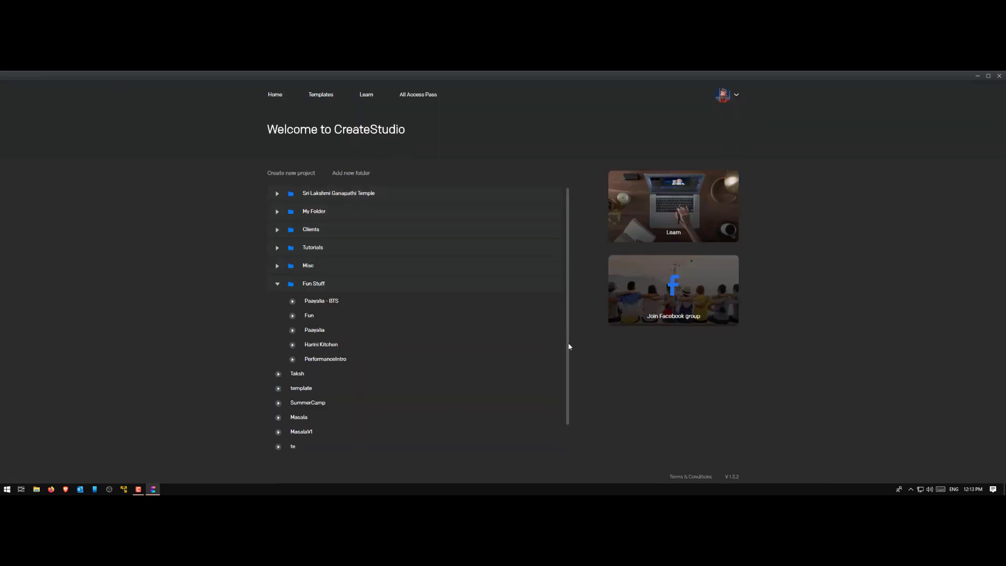
# - Duplicate the Performances project and rename the first of the two as Performances June 2020
pyautogui.scroll(-1, 569, 367)
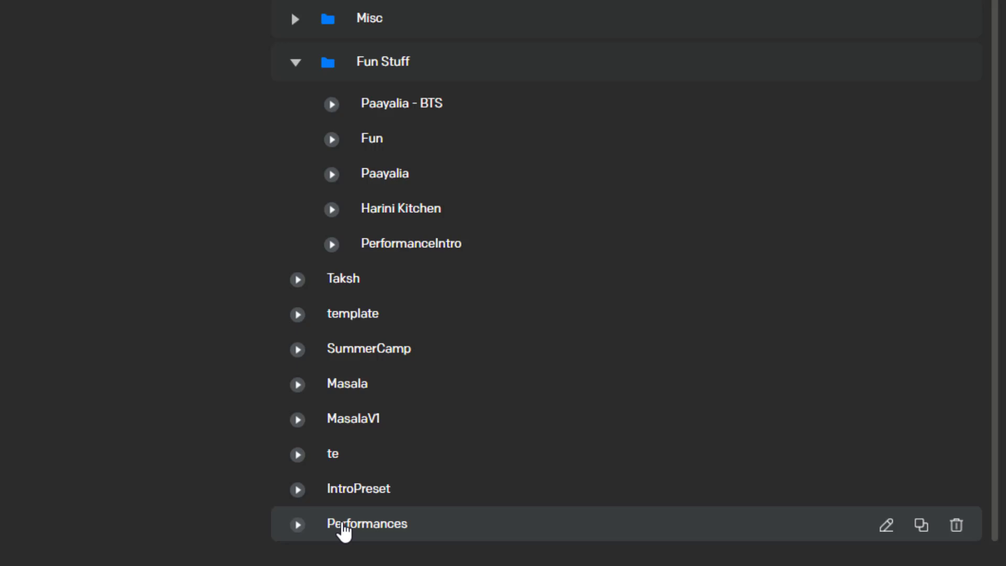
pyautogui.click(925, 528)
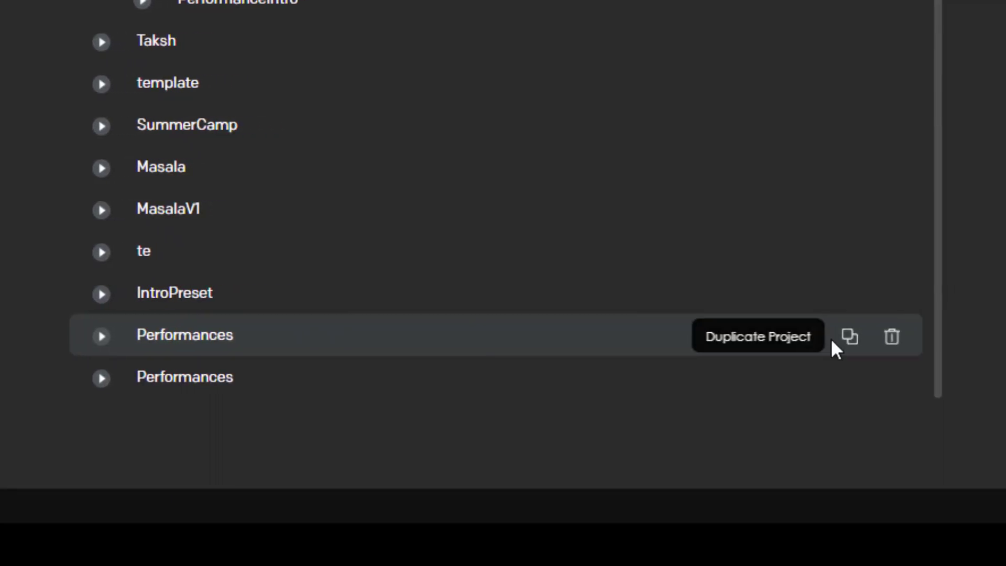
pyautogui.click(808, 347)
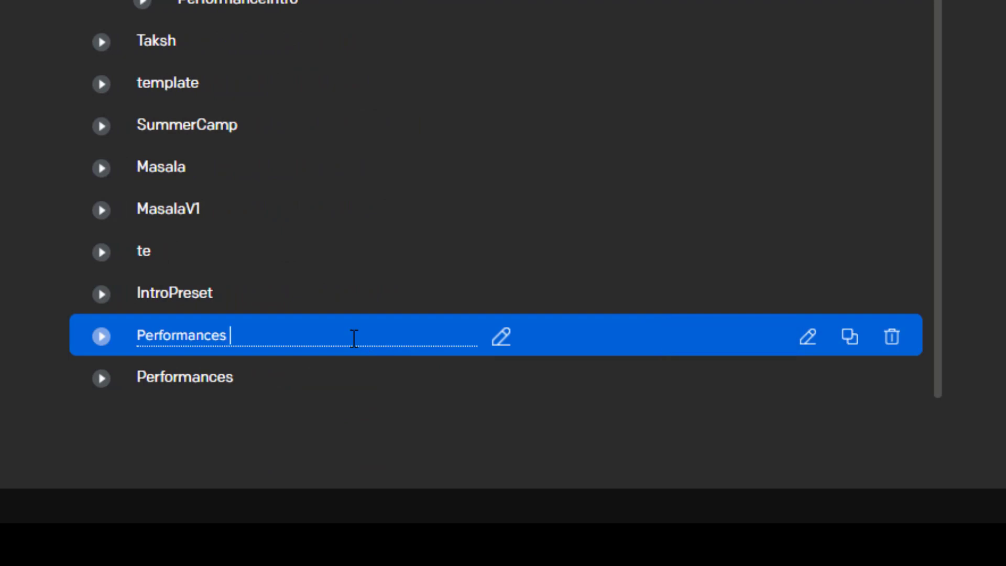
pyautogui.write('June 2020')
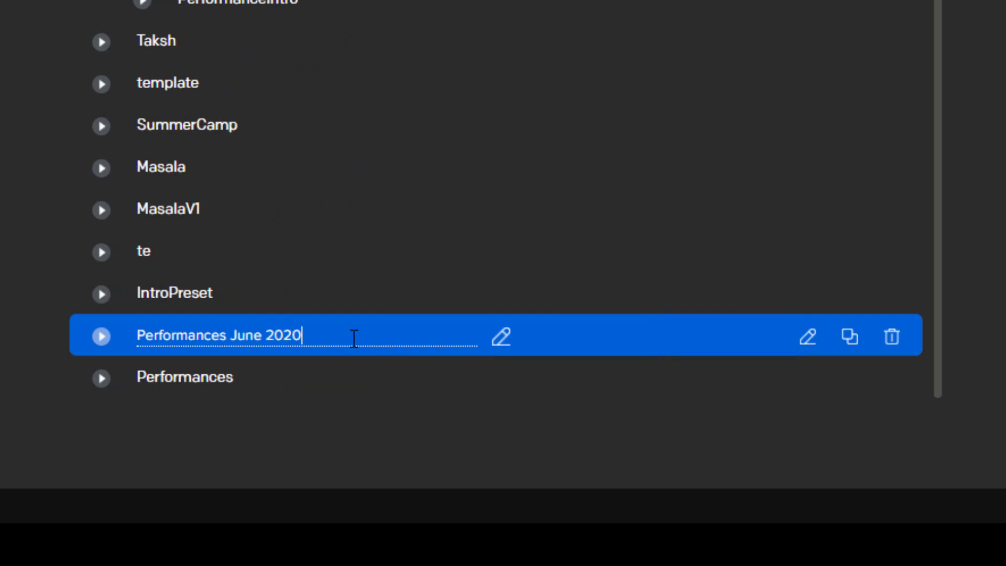
pyautogui.press('Return')
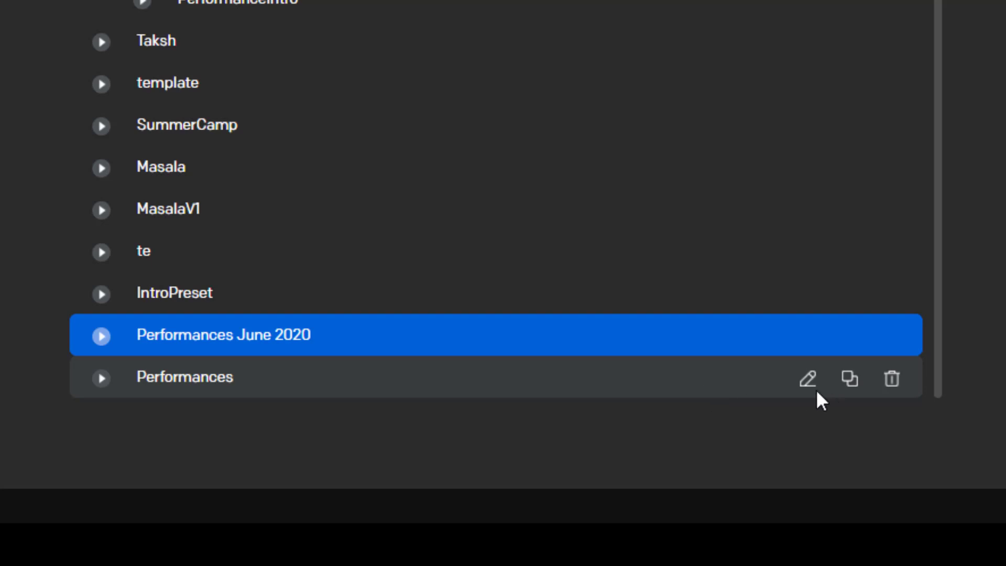
# - Rename the remaining Performances project as Performances July 2020
pyautogui.click(807, 379)
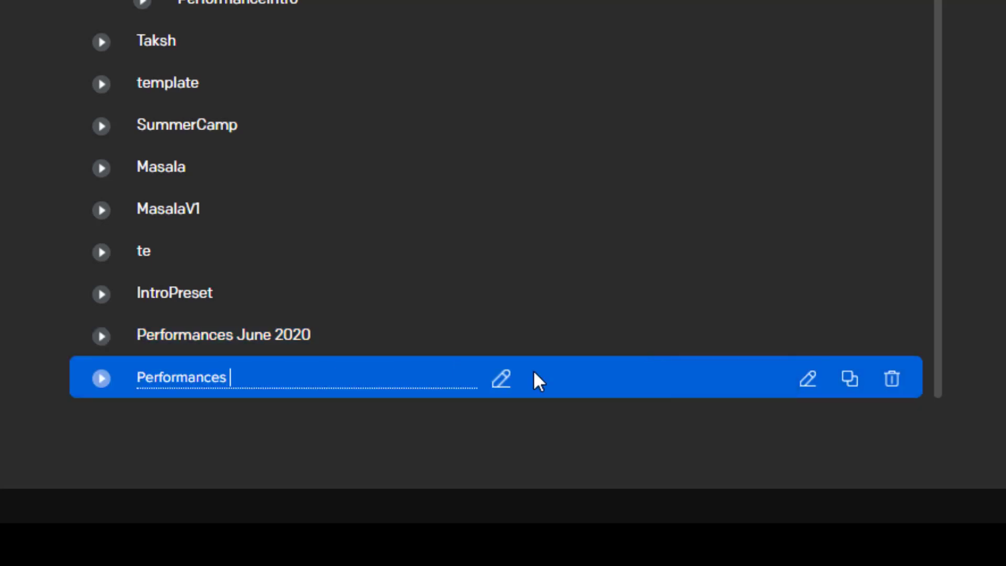
pyautogui.write('July 2020')
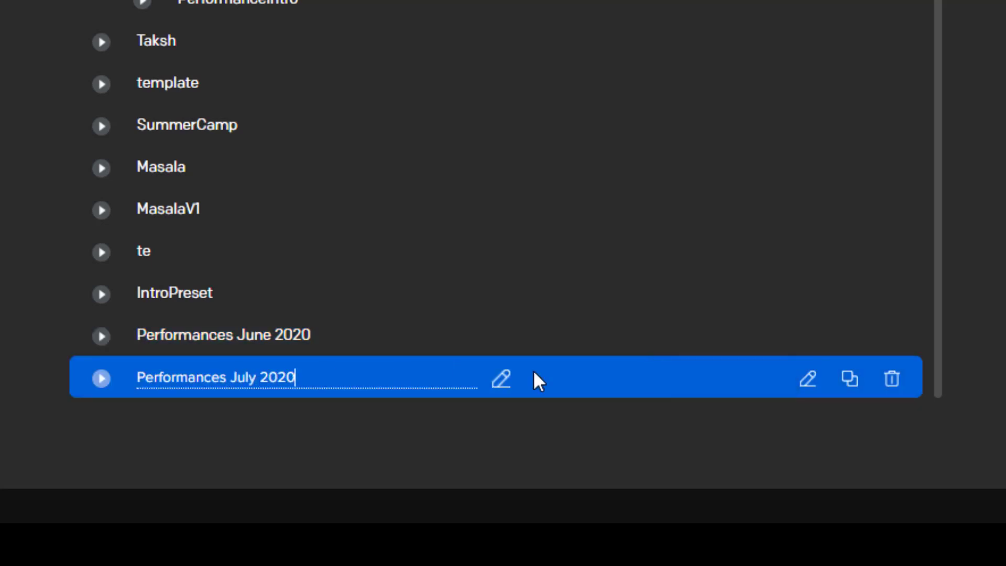
pyautogui.press('Return')
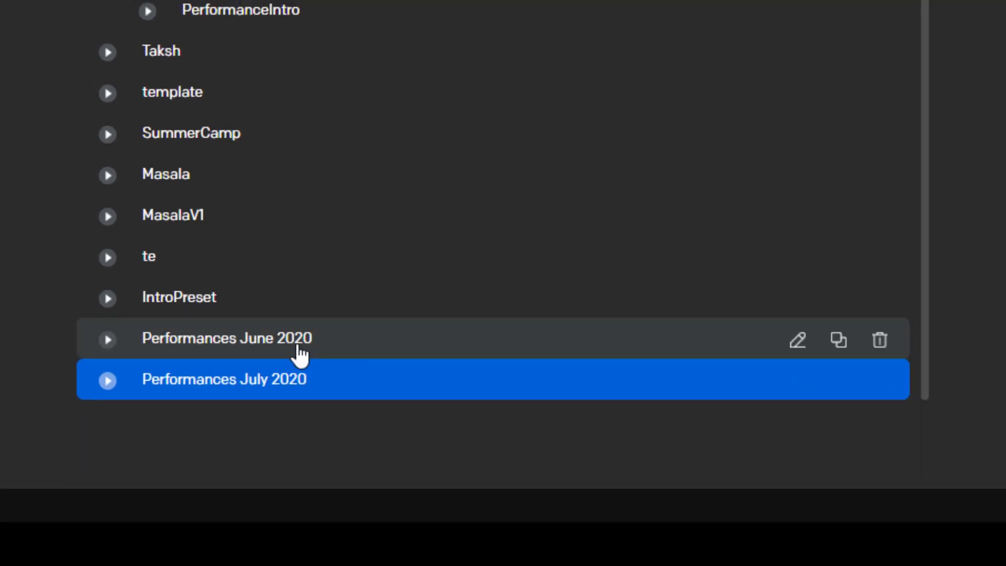
# - Open the Performances July 2020 project and review Teacher Girl's entrance and Team A introduction on the timeline
pyautogui.click(277, 387)
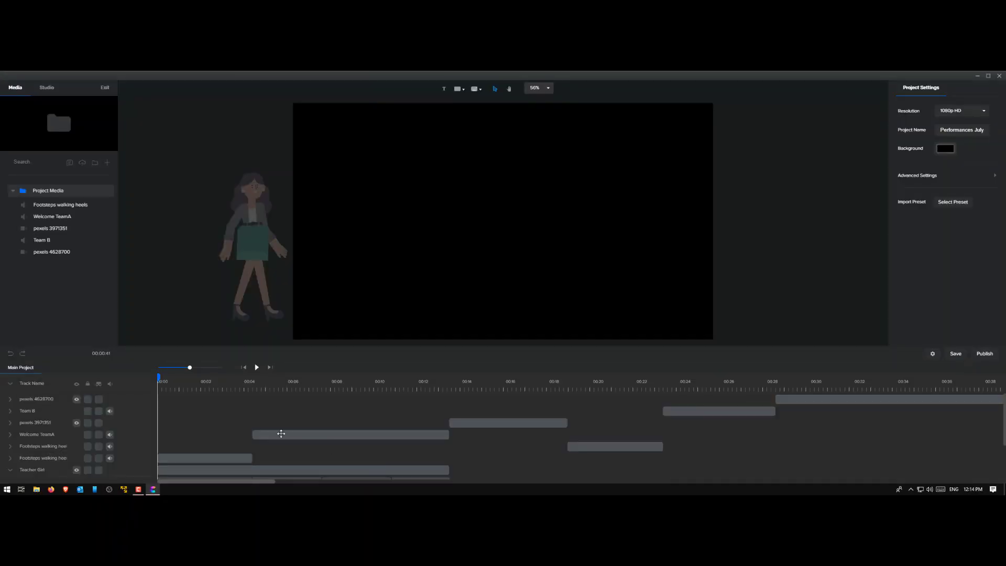
pyautogui.click(204, 389)
pyautogui.moveTo(206, 377); pyautogui.dragTo(210, 382)
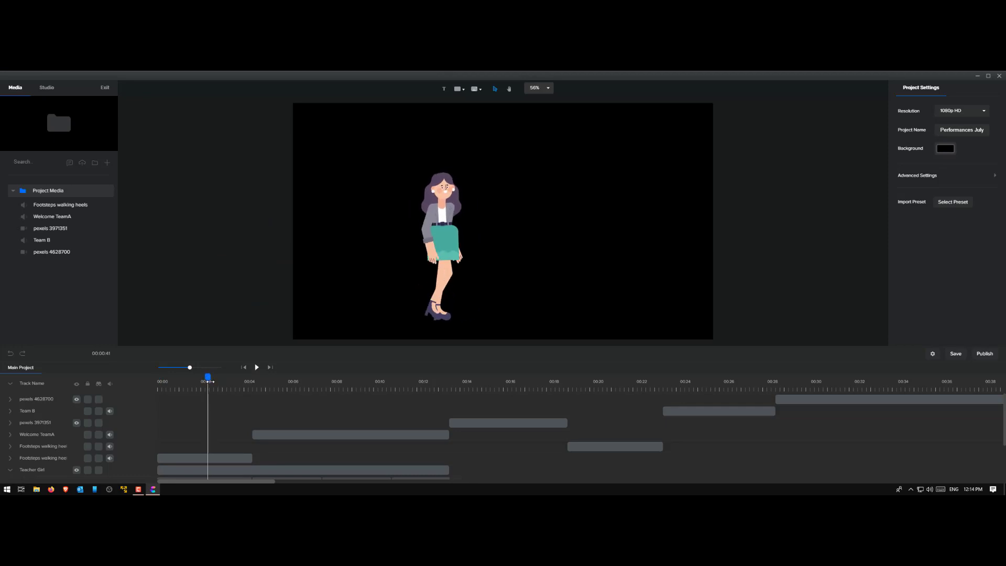
pyautogui.click(319, 389)
pyautogui.click(354, 436)
pyautogui.click(353, 435)
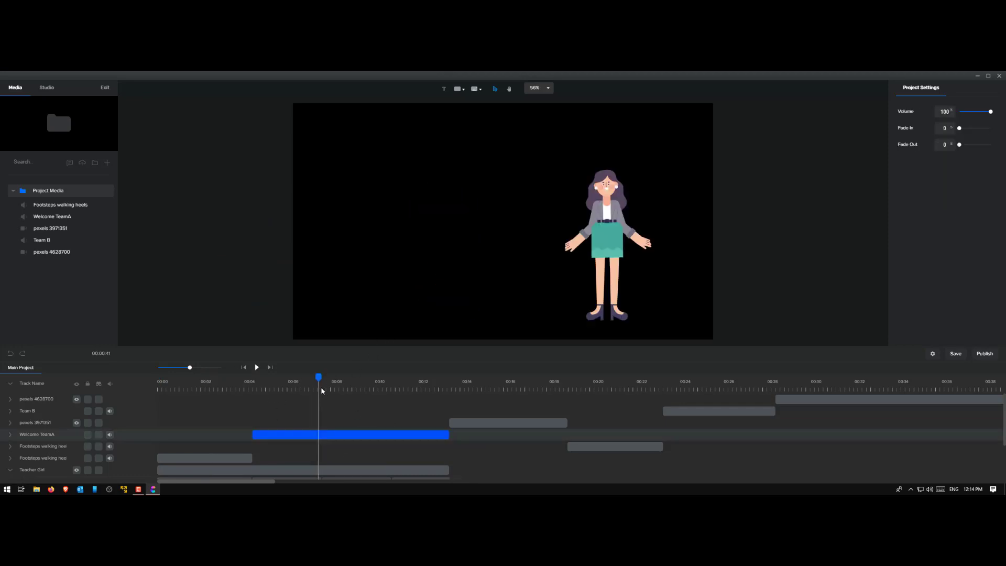
pyautogui.moveTo(343, 382); pyautogui.dragTo(143, 398)
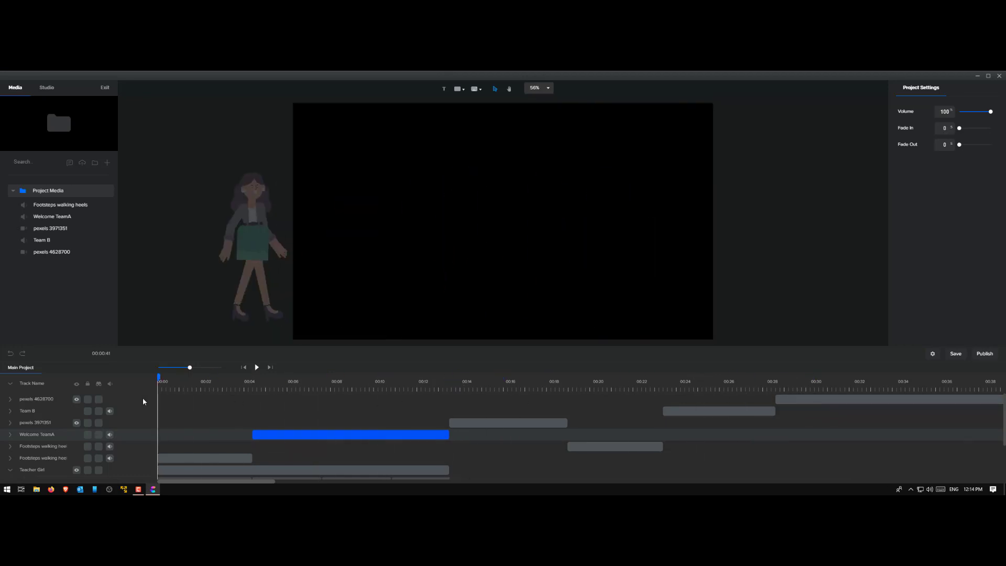
pyautogui.click(143, 399)
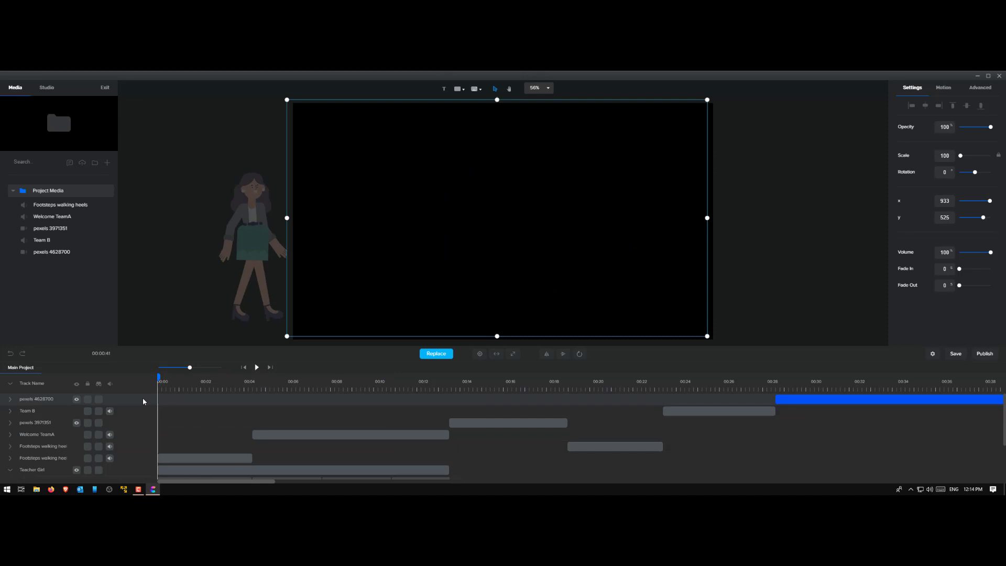